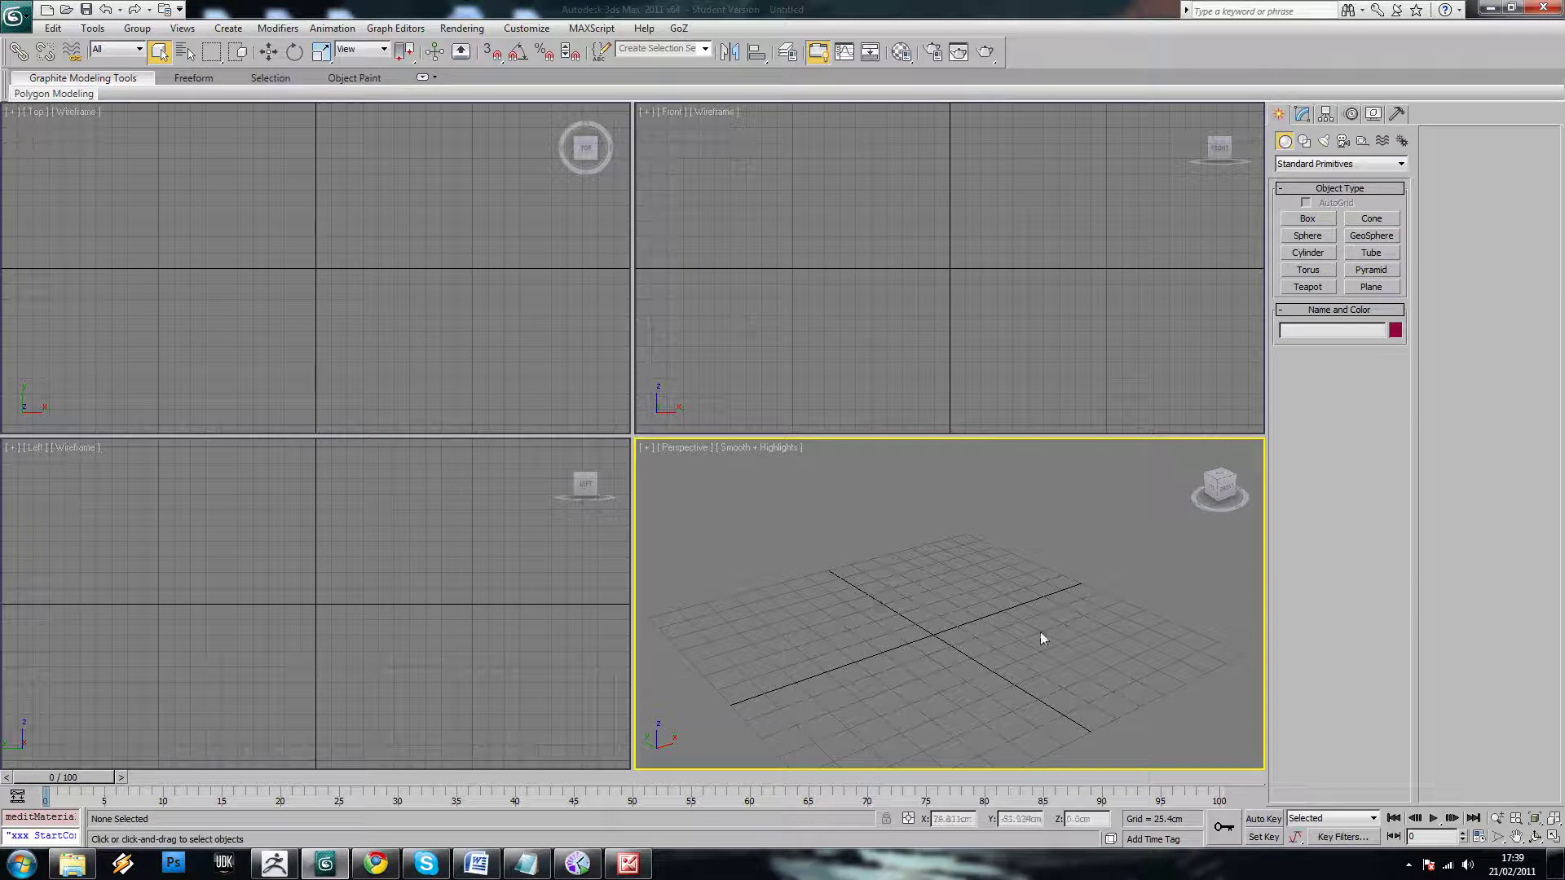
Start a Bitmap map for the first material's diffuse color and browse to the plans folder on the Desktop
{"action": "middle_click_drag", "start_coordinate": [1040, 633], "coordinate": [1007, 610], "text": "alt"}
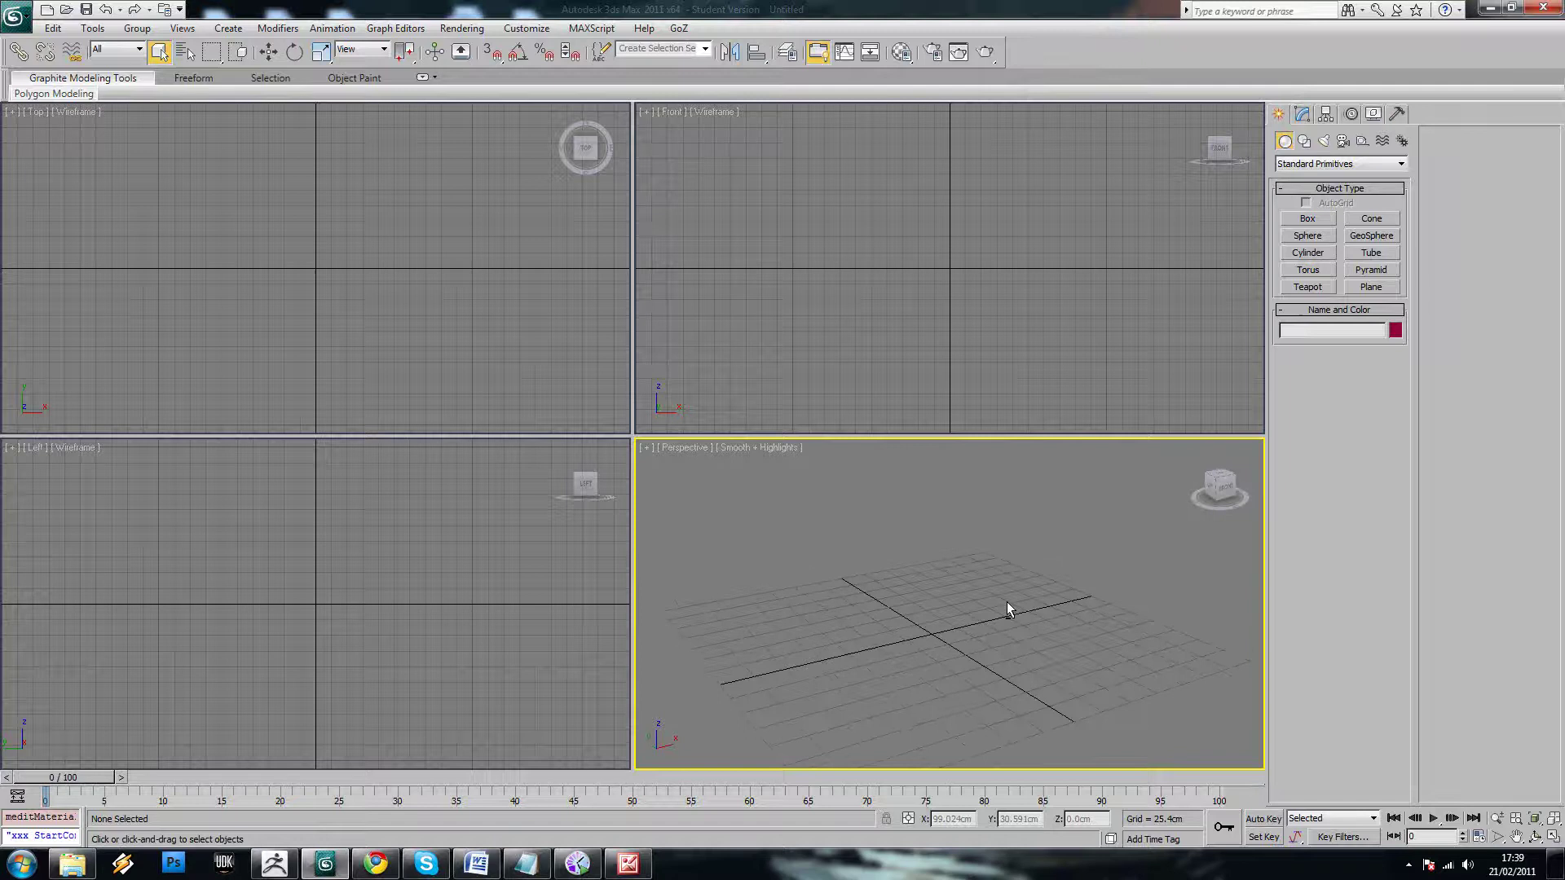
{"action": "left_click", "coordinate": [902, 52]}
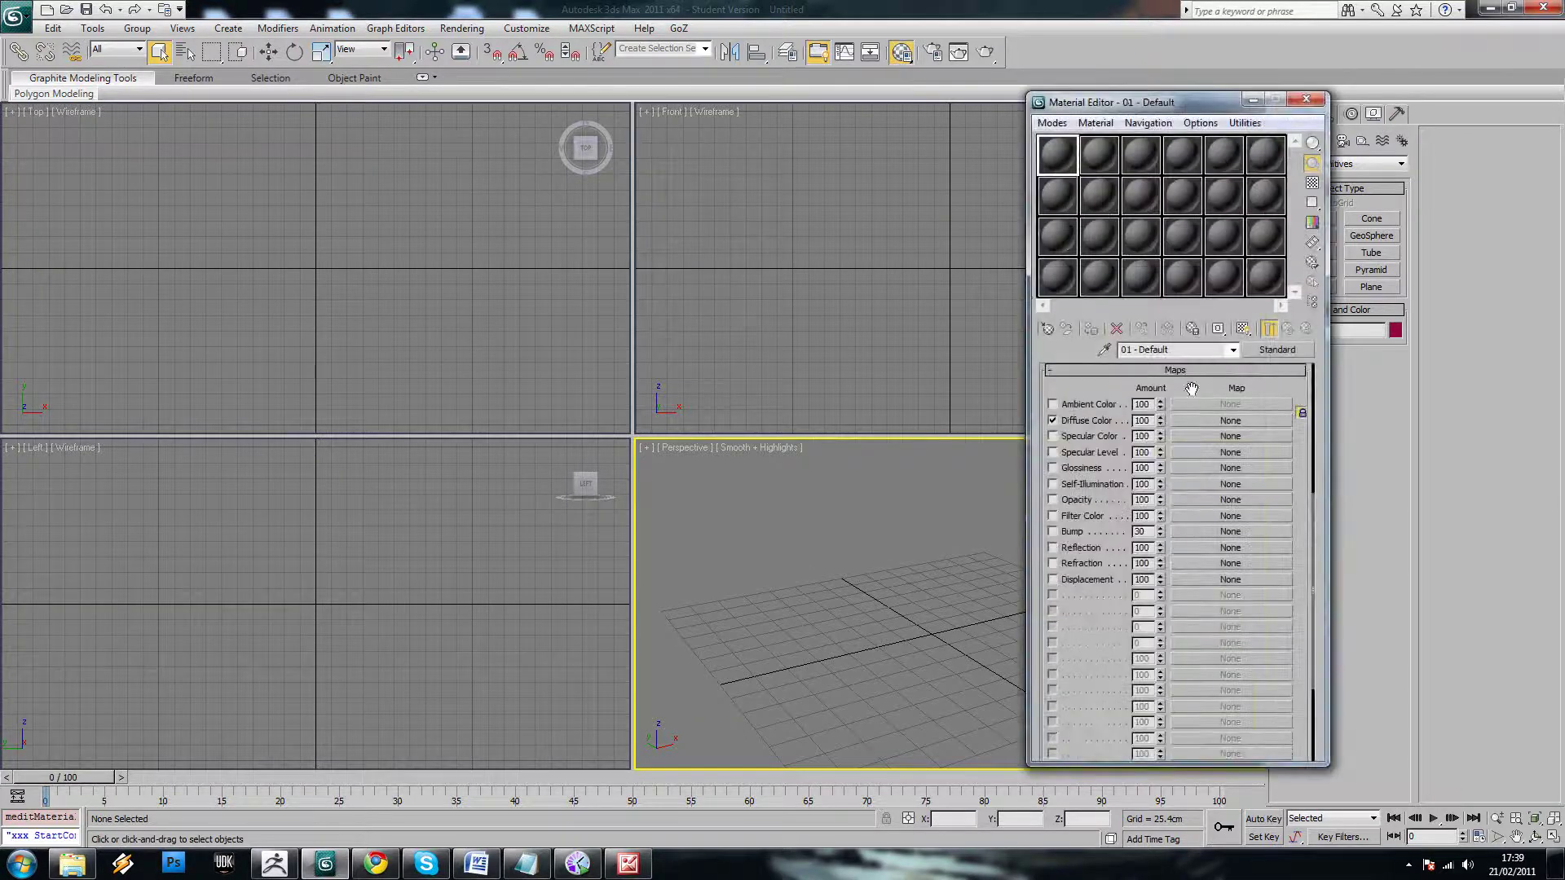
{"action": "left_click", "coordinate": [1227, 421]}
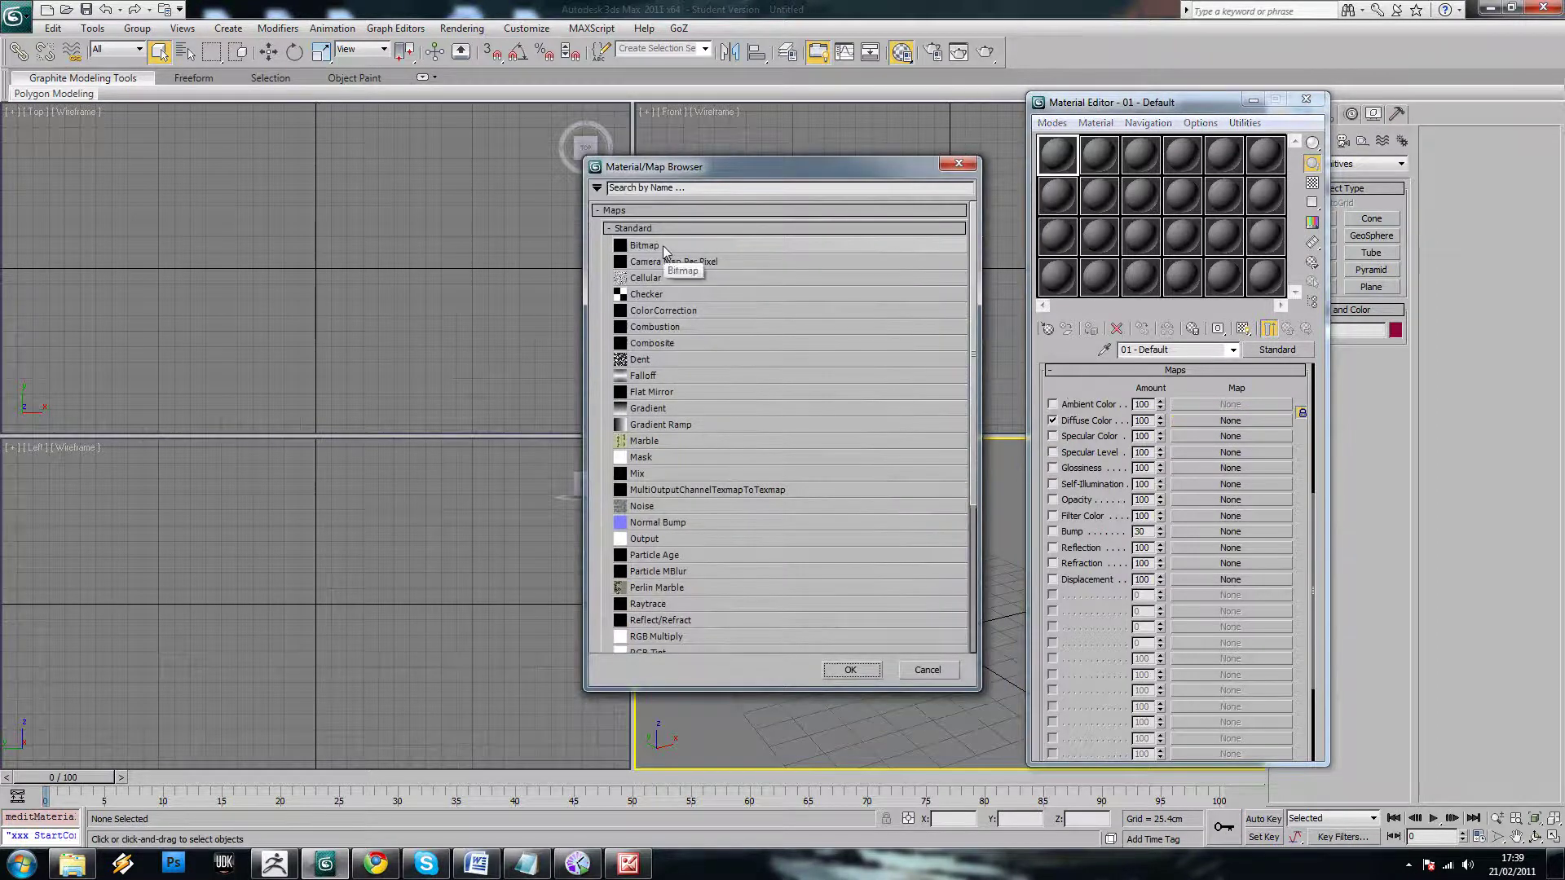
{"action": "double_click", "coordinate": [662, 246]}
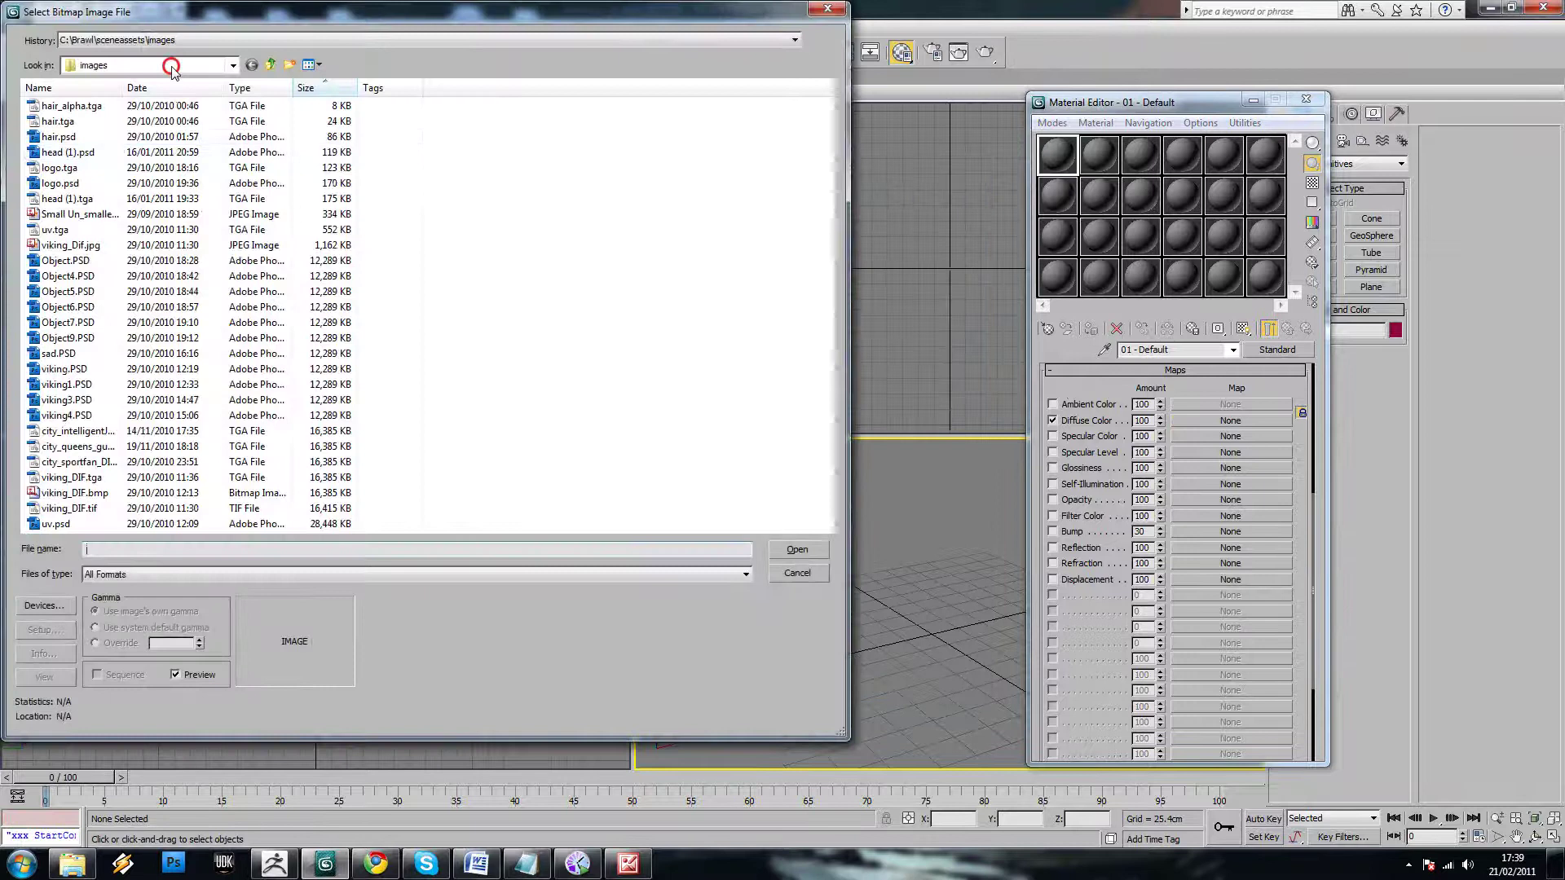
{"action": "left_click", "coordinate": [229, 65]}
{"action": "scroll", "coordinate": [171, 88], "scroll_direction": "up", "scroll_amount": 1}
{"action": "left_click", "coordinate": [164, 83]}
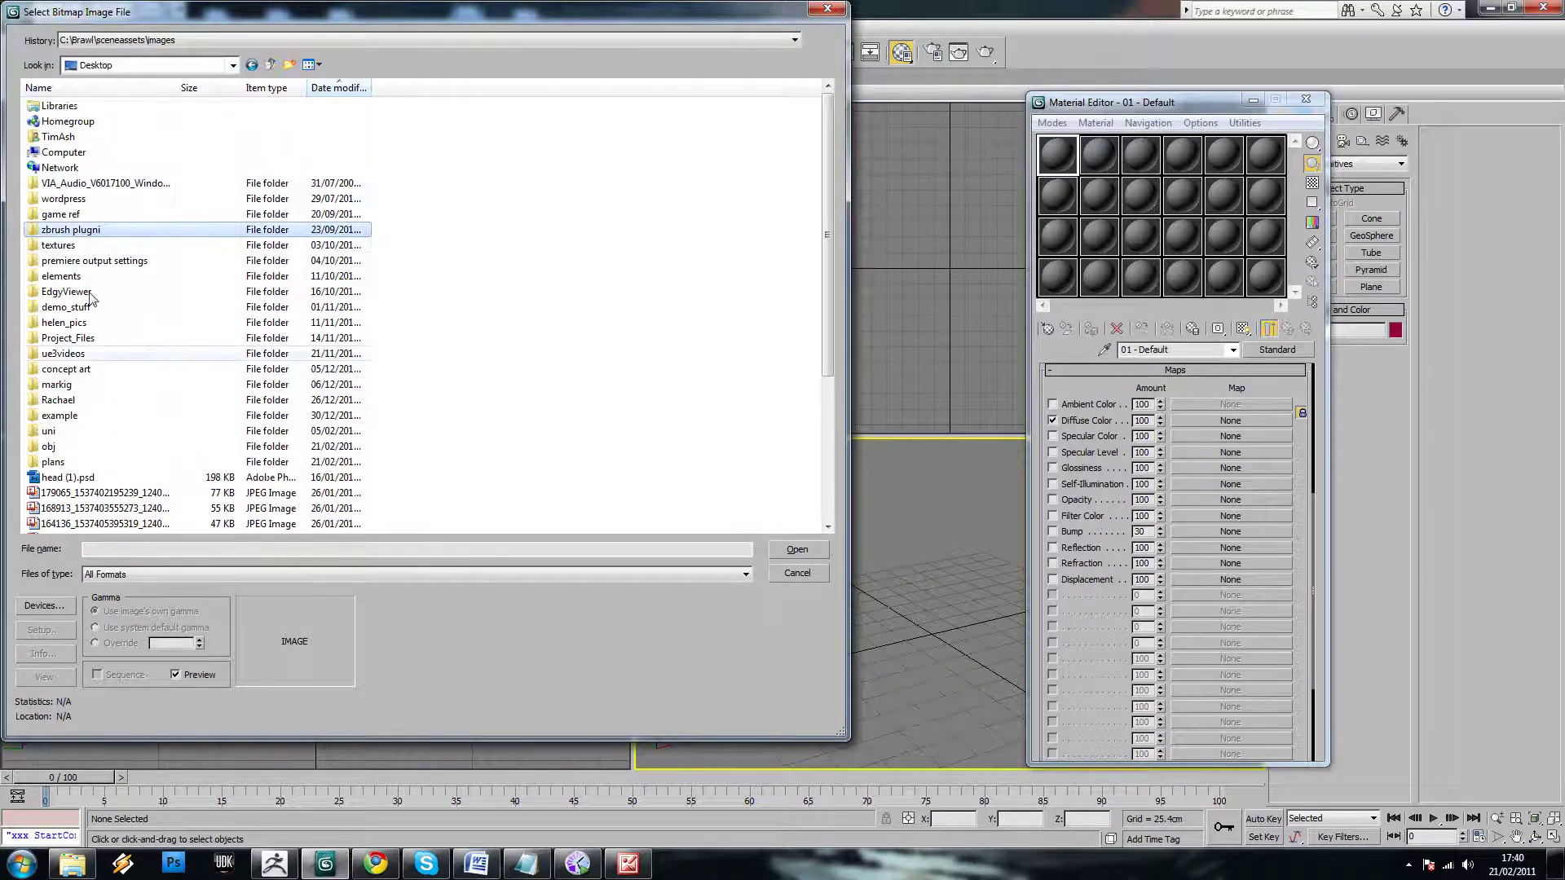
{"action": "double_click", "coordinate": [81, 462]}
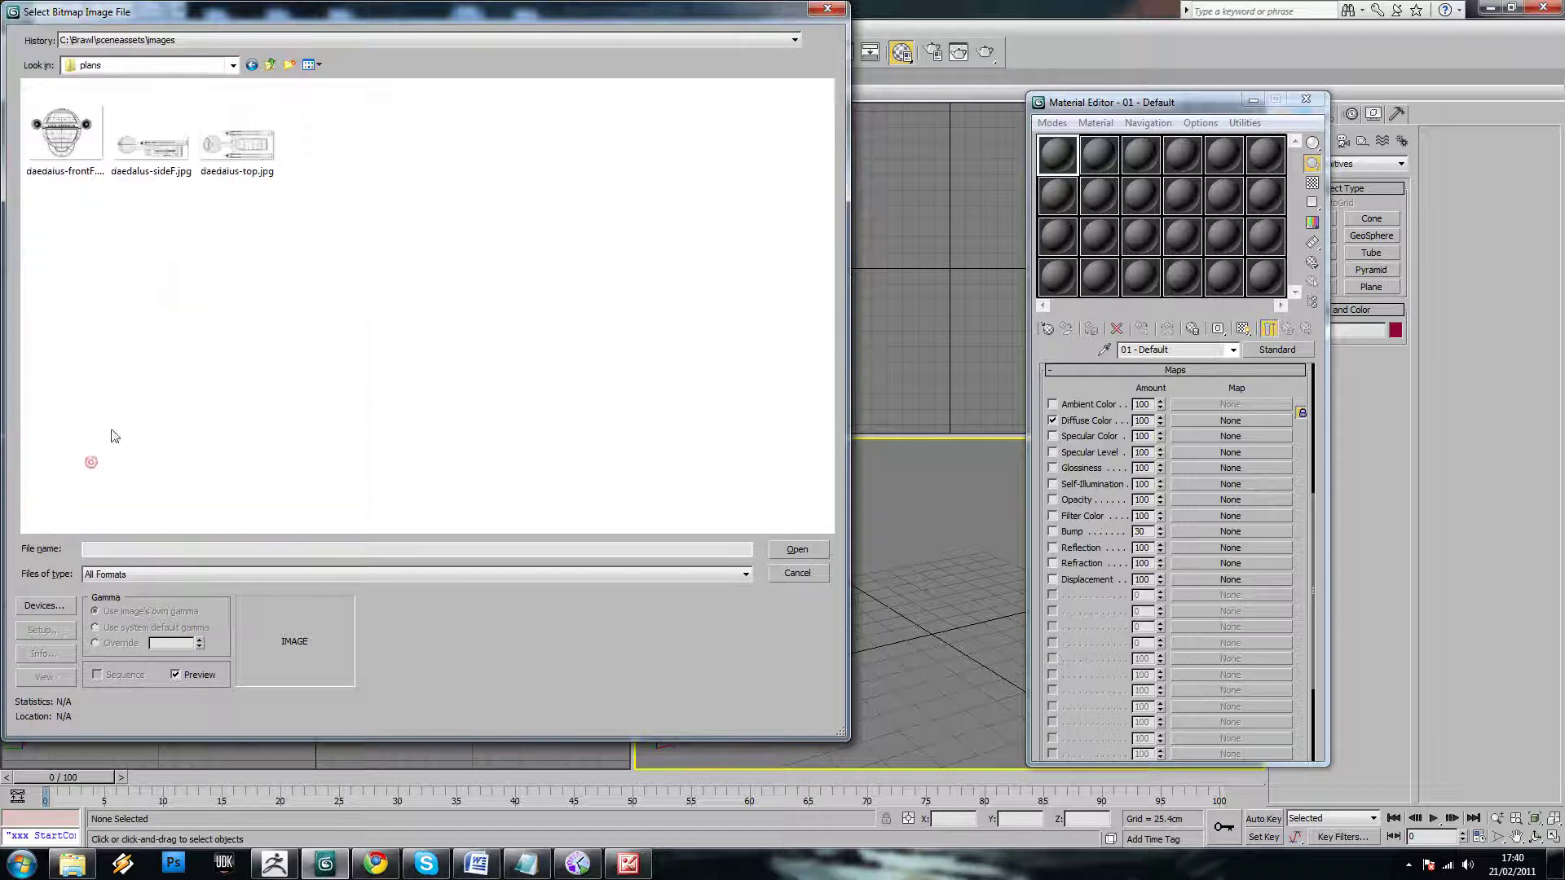
Preview the three daedalus plan images and load daedalus-frontF.jpg as the first material's diffuse bitmap
{"action": "left_click", "coordinate": [71, 155]}
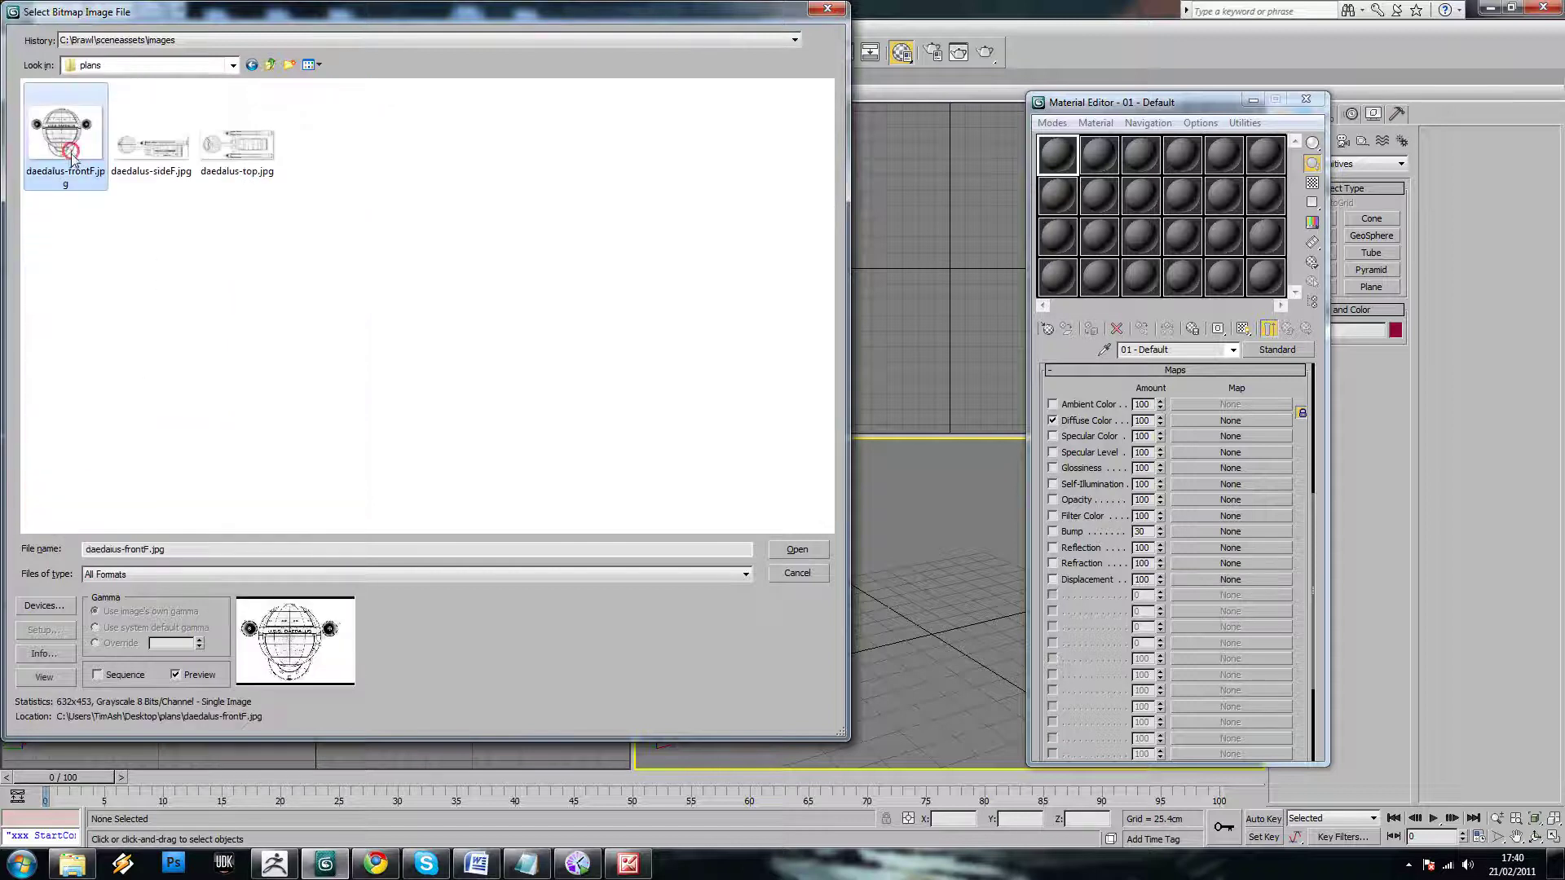
{"action": "left_click", "coordinate": [149, 148]}
{"action": "left_click", "coordinate": [237, 155]}
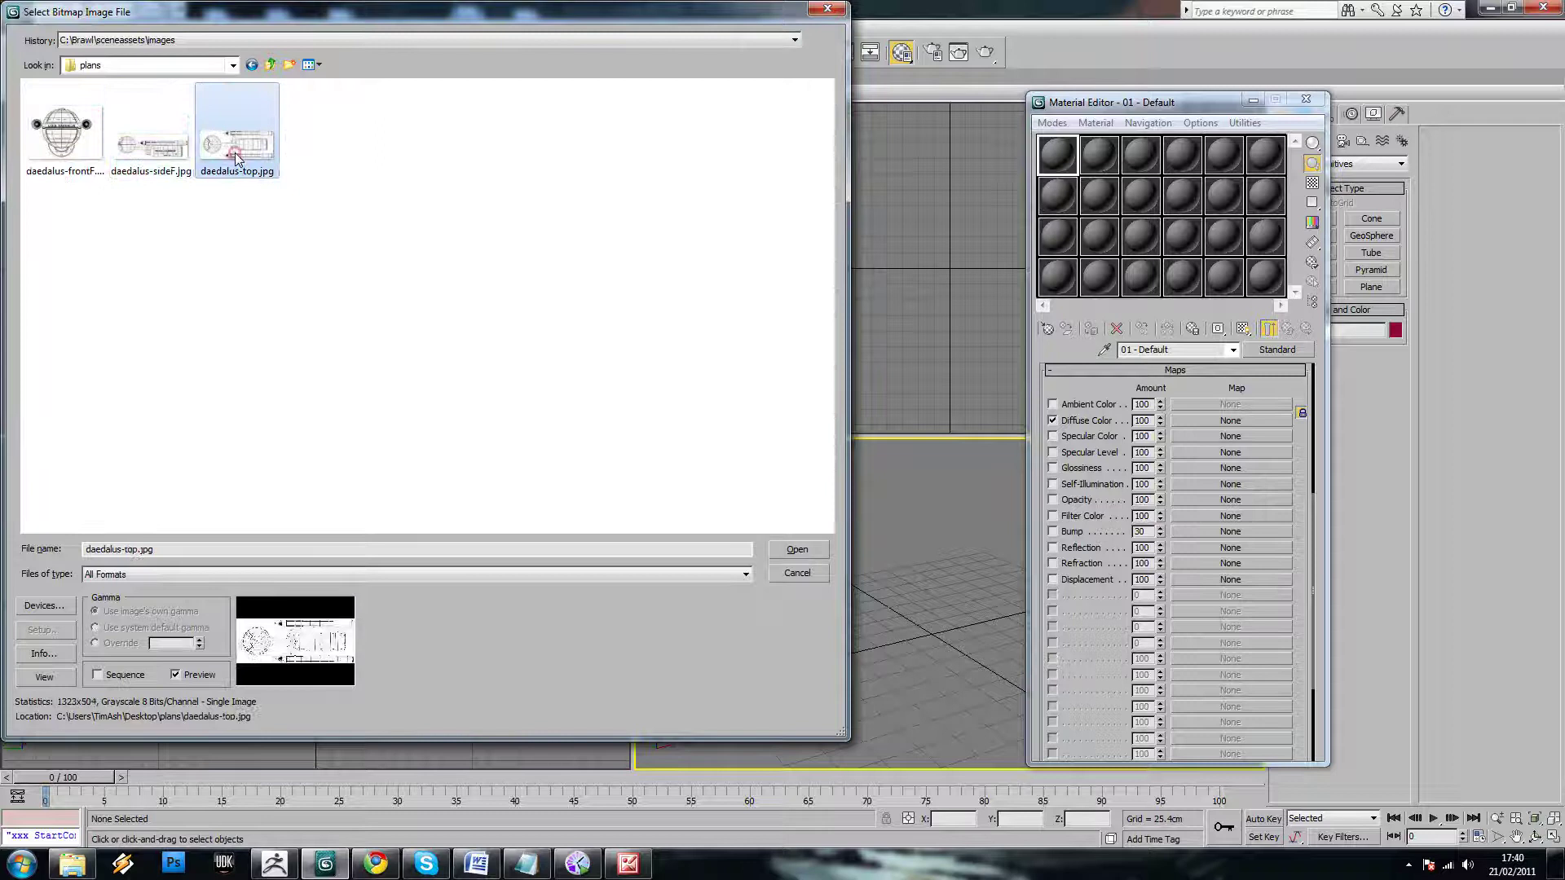
{"action": "double_click", "coordinate": [77, 130]}
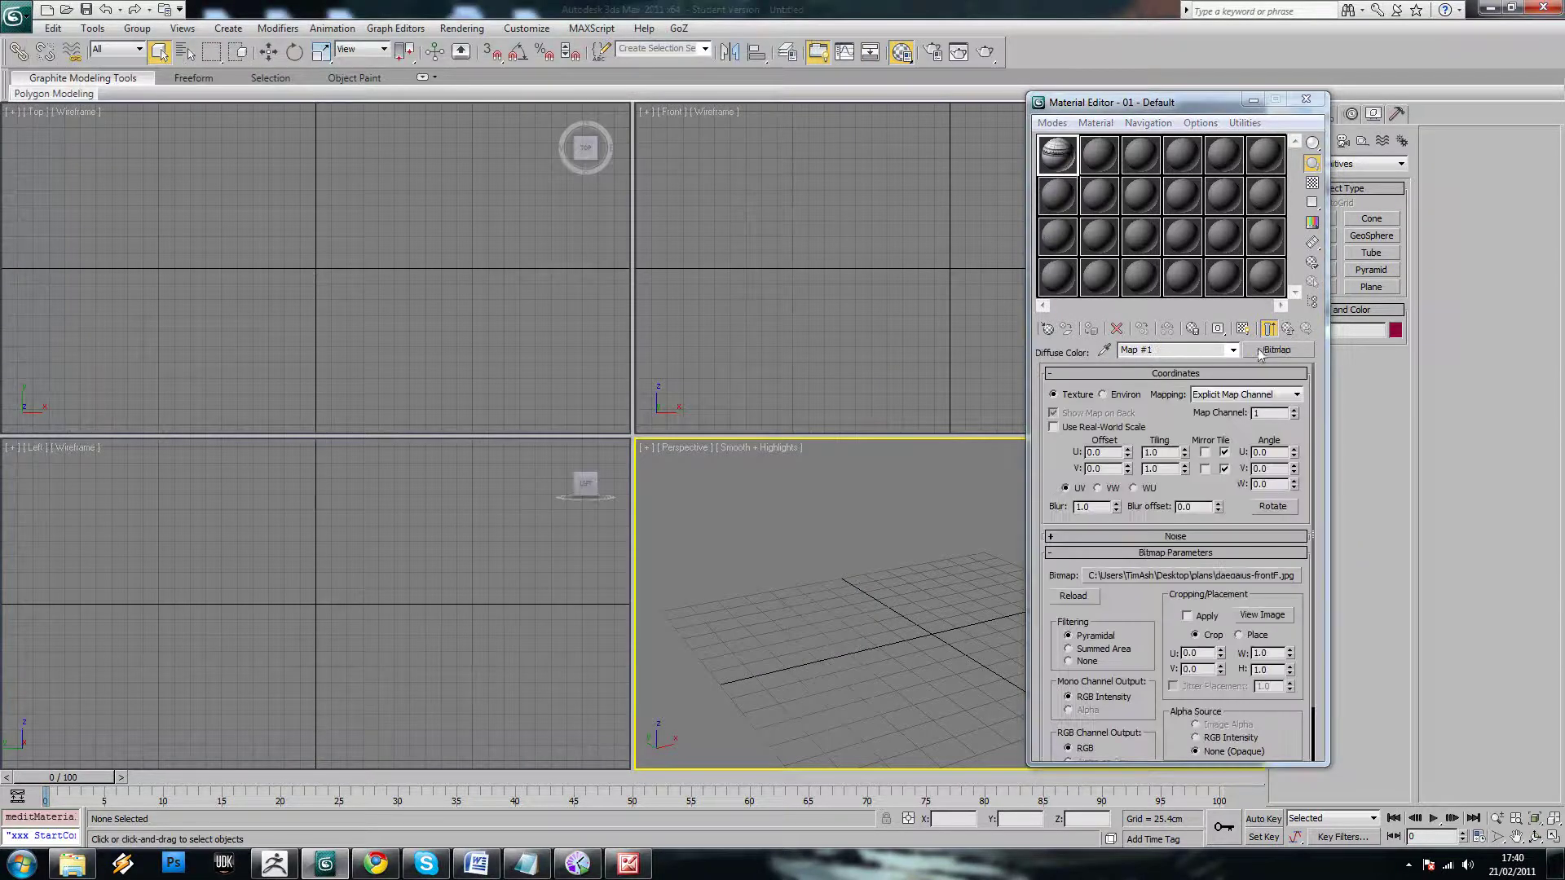
Return to the first material's parent level and rename the material Front
{"action": "left_click", "coordinate": [1234, 349]}
{"action": "left_click", "coordinate": [1174, 361]}
{"action": "double_click", "coordinate": [1189, 349]}
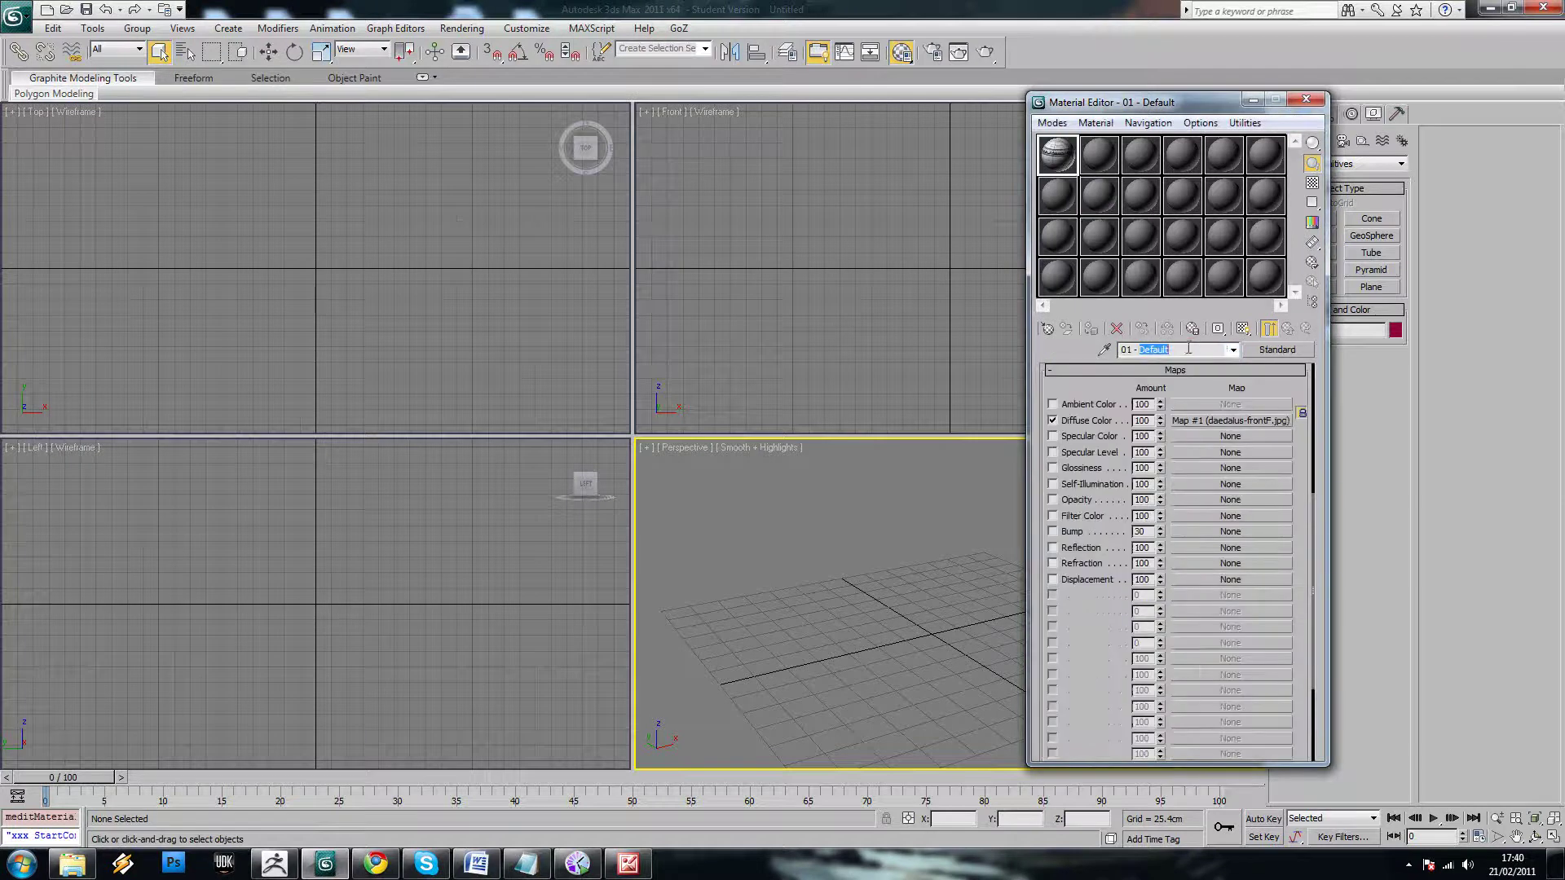
{"action": "left_click_drag", "start_coordinate": [1209, 354], "coordinate": [1077, 354]}
{"action": "type", "text": "Front"}
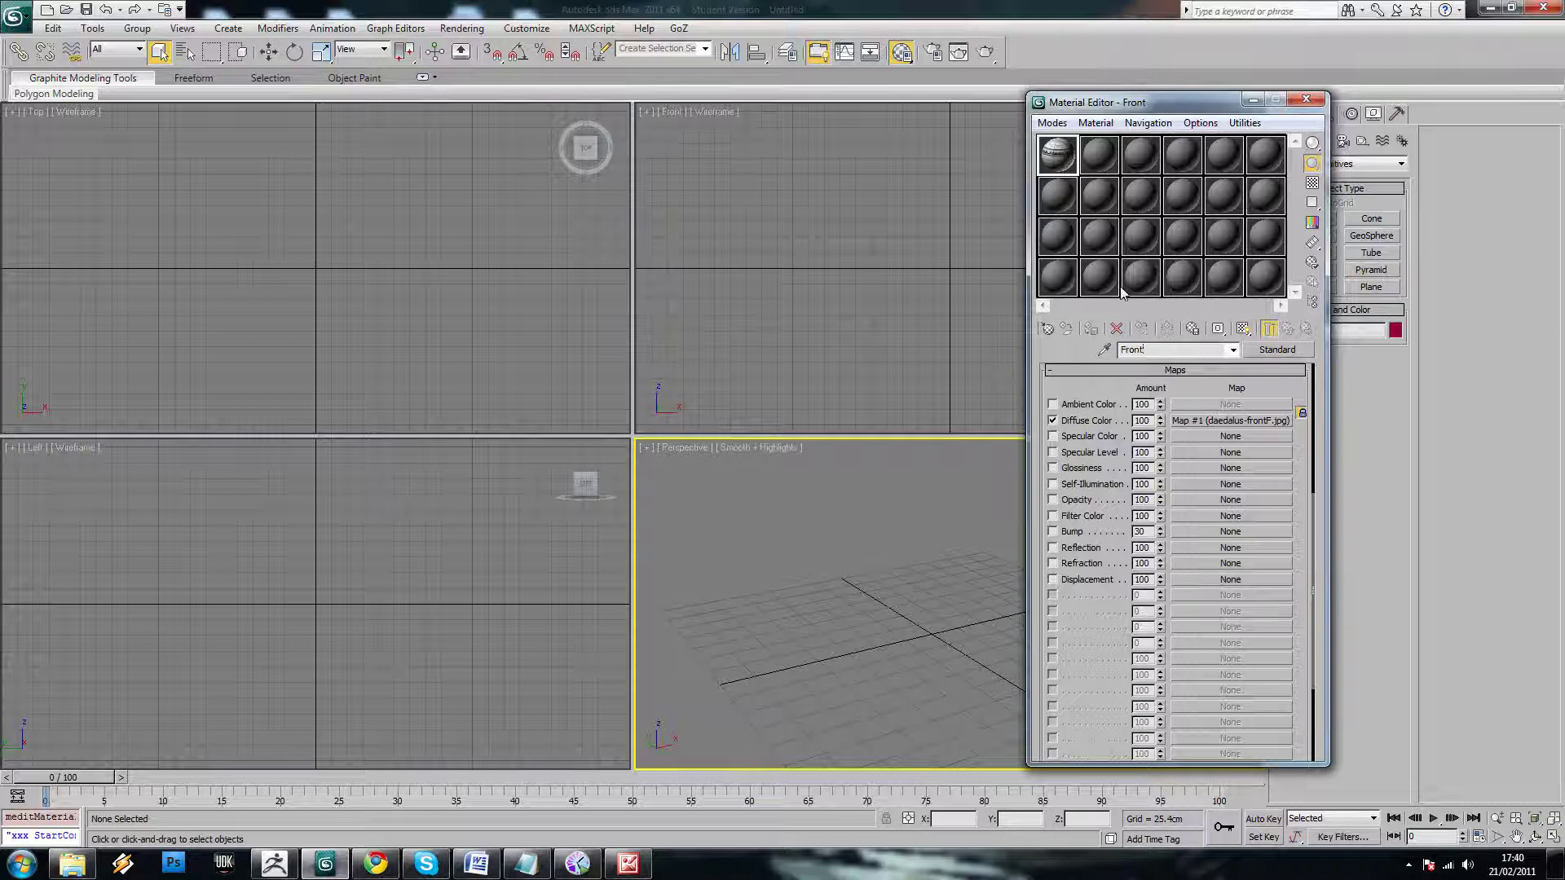
Load daedalus-sideF.jpg as the second material's diffuse bitmap and rename that material Side
{"action": "left_click", "coordinate": [1111, 153]}
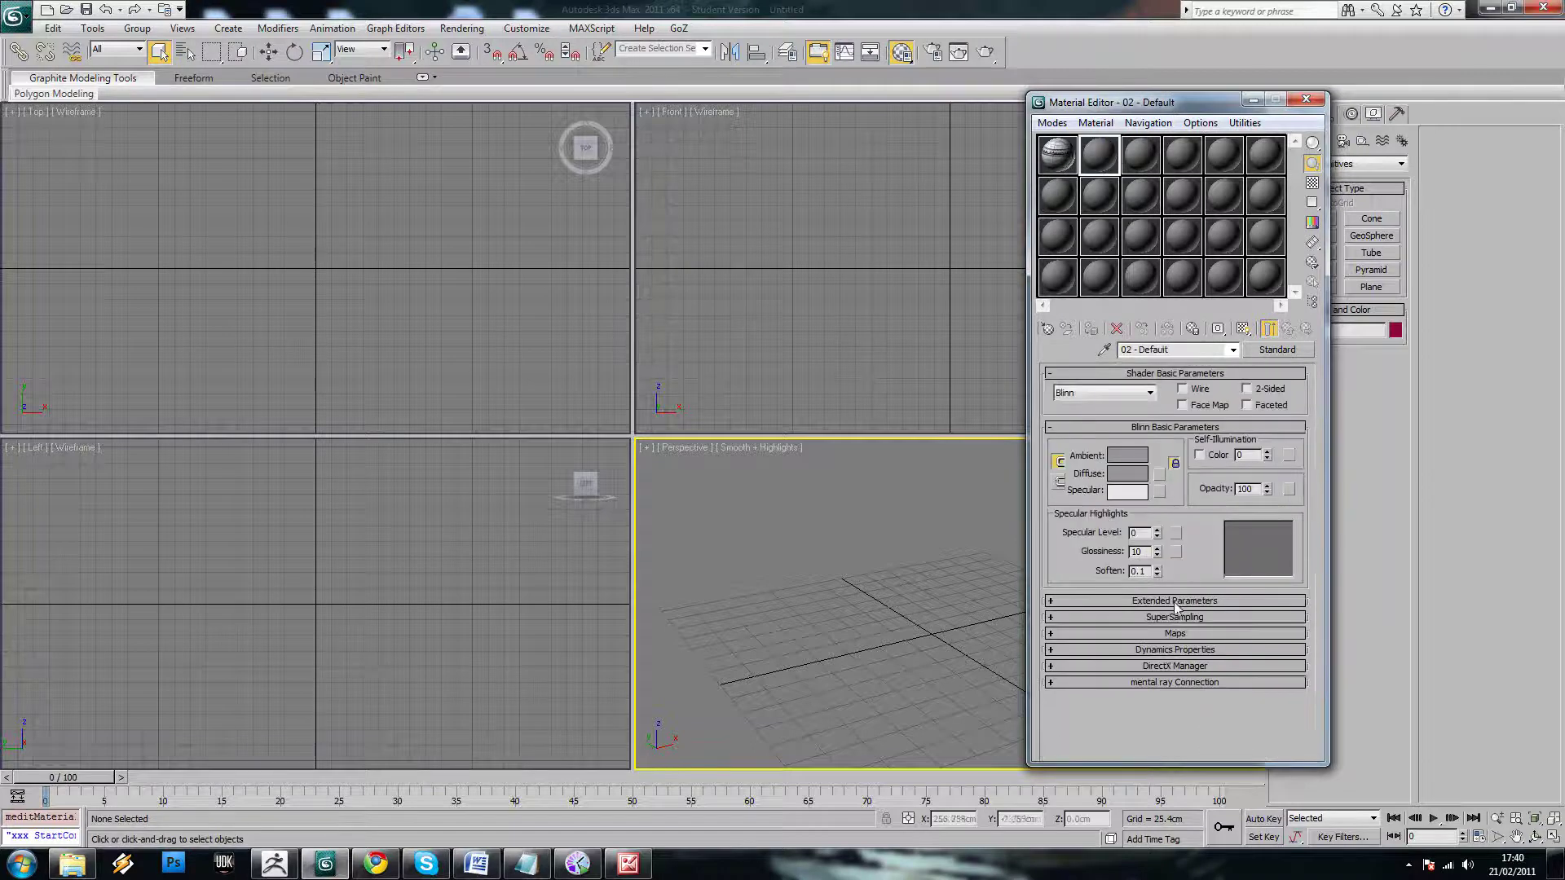
{"action": "left_click", "coordinate": [1176, 532]}
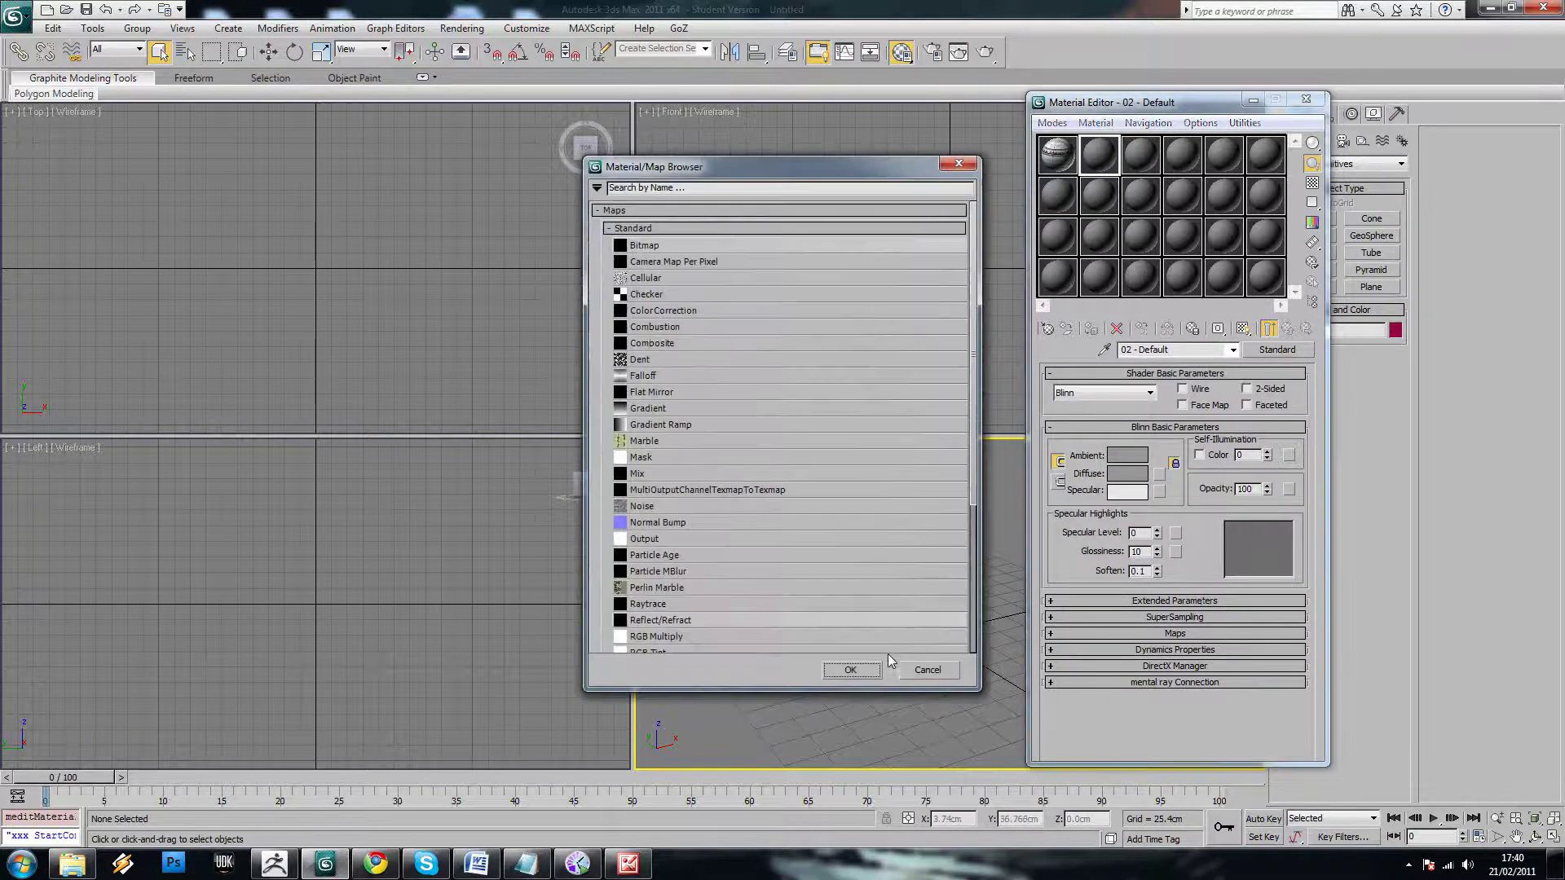
{"action": "left_click", "coordinate": [926, 667]}
{"action": "left_click", "coordinate": [1159, 473]}
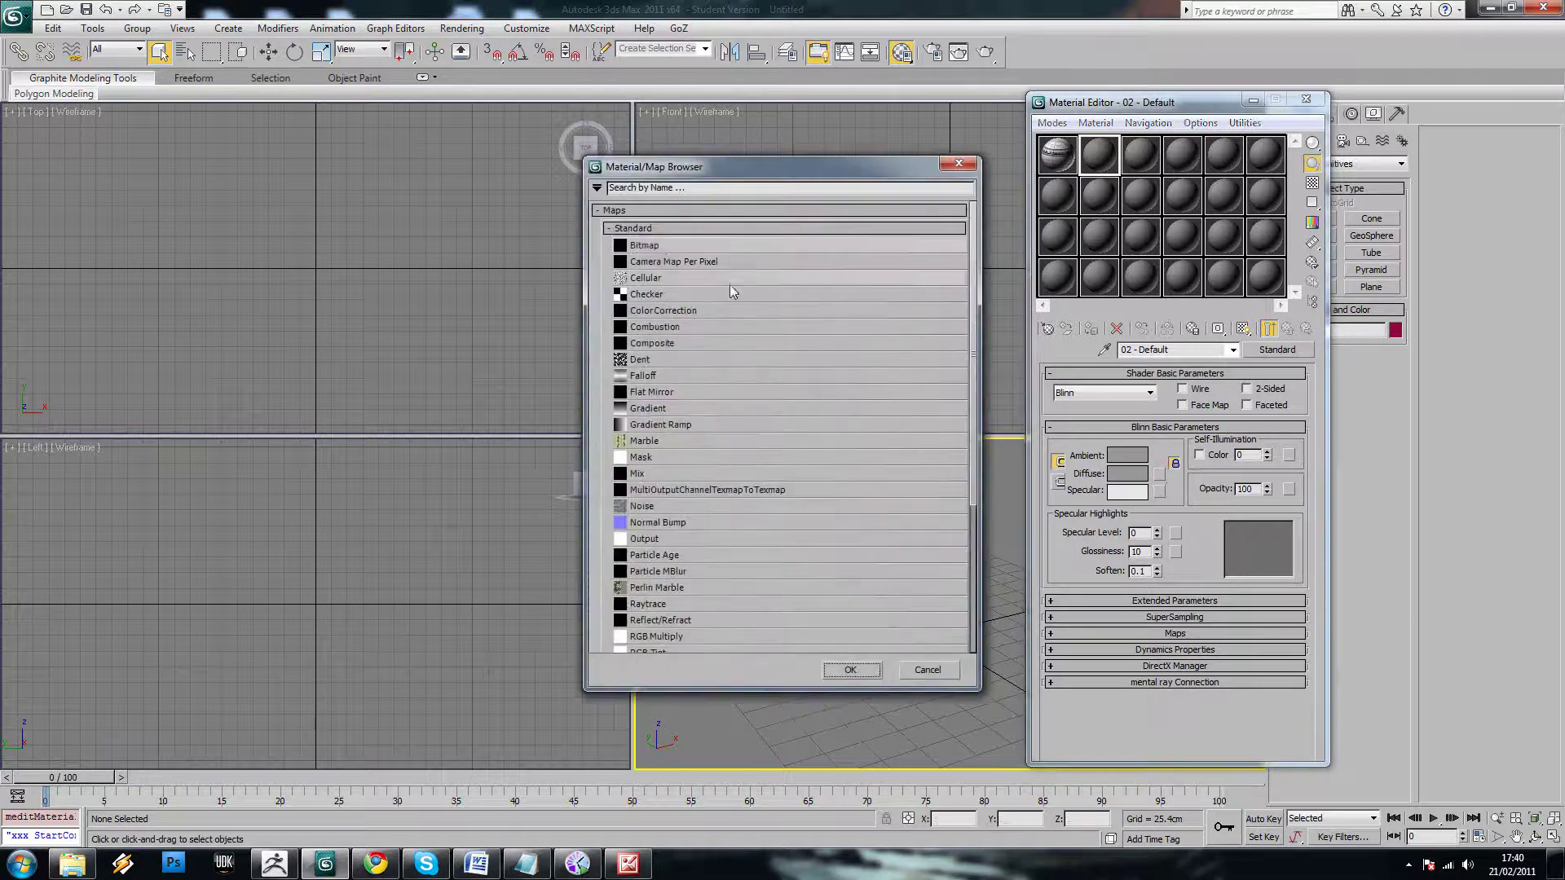
{"action": "left_click", "coordinate": [657, 246]}
{"action": "left_click", "coordinate": [657, 245]}
{"action": "left_click", "coordinate": [151, 139]}
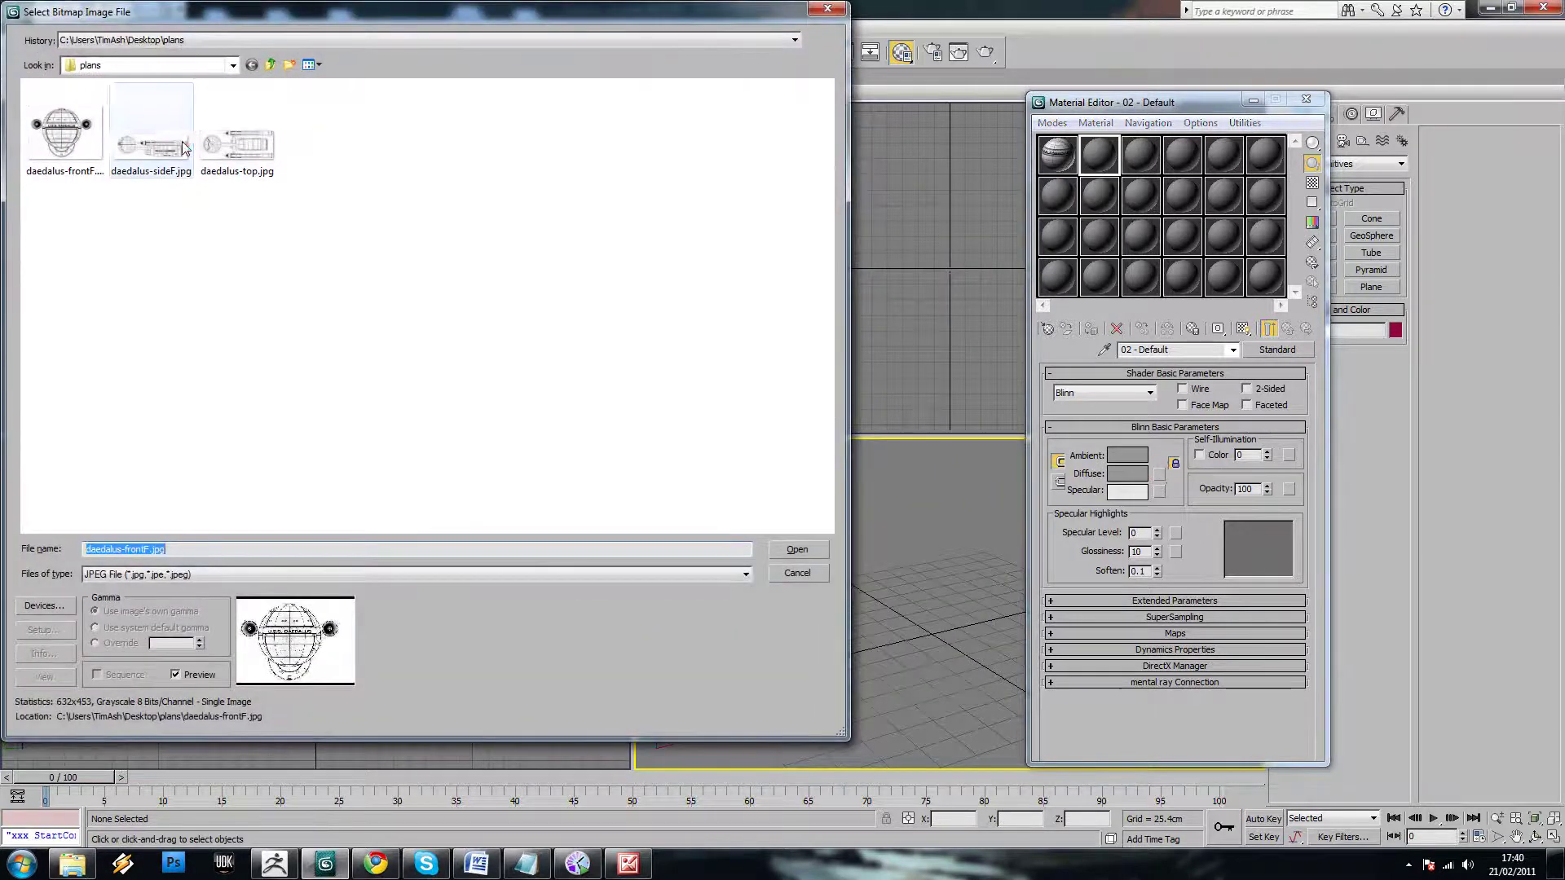
{"action": "key", "text": "Return"}
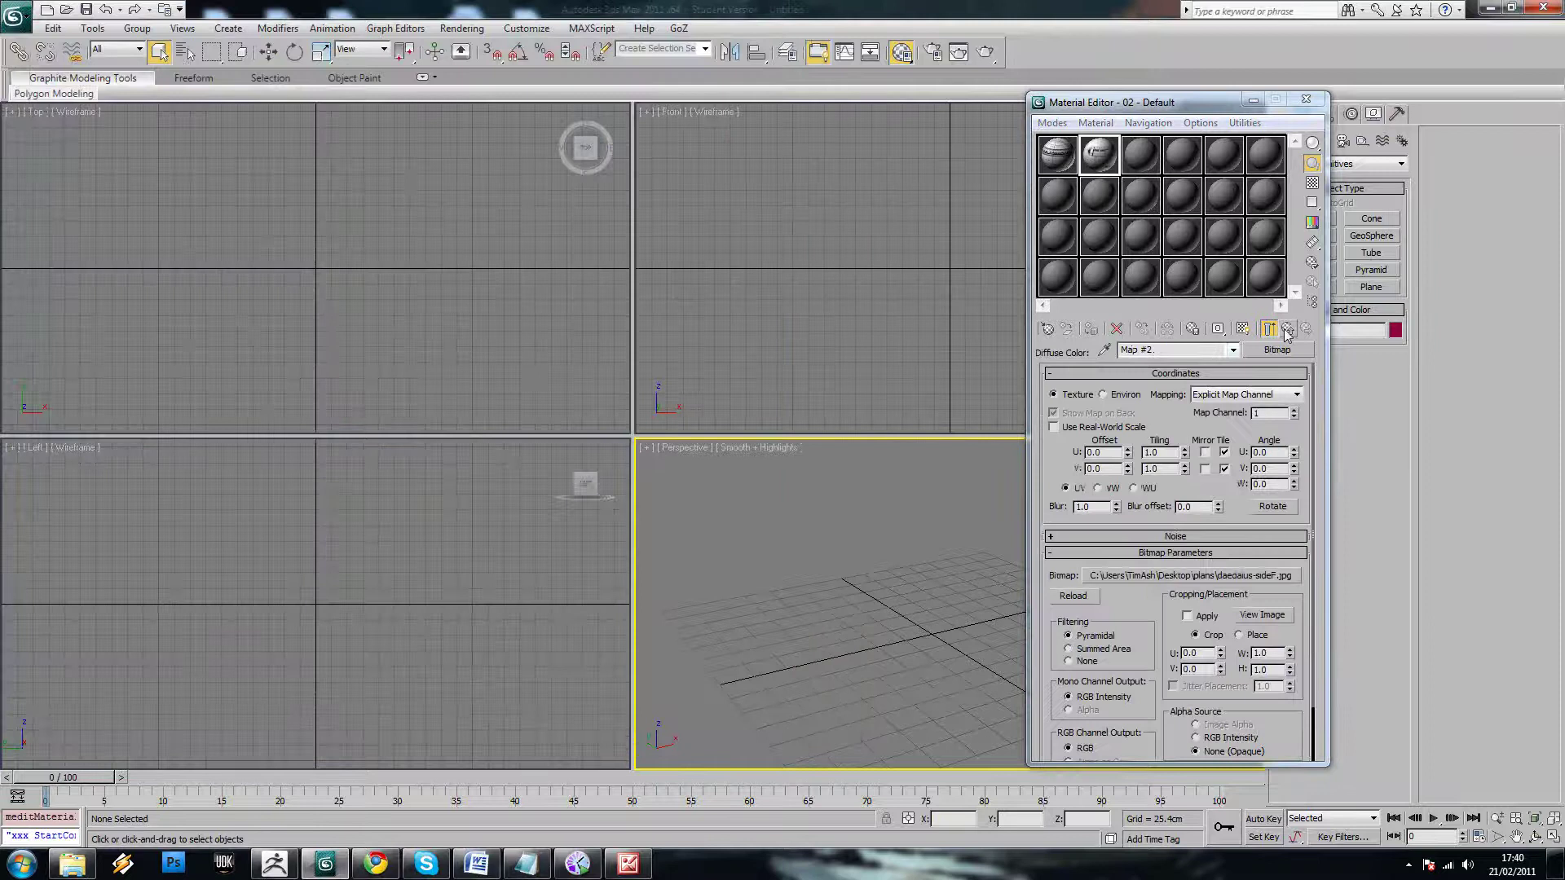
{"action": "left_click", "coordinate": [1287, 328]}
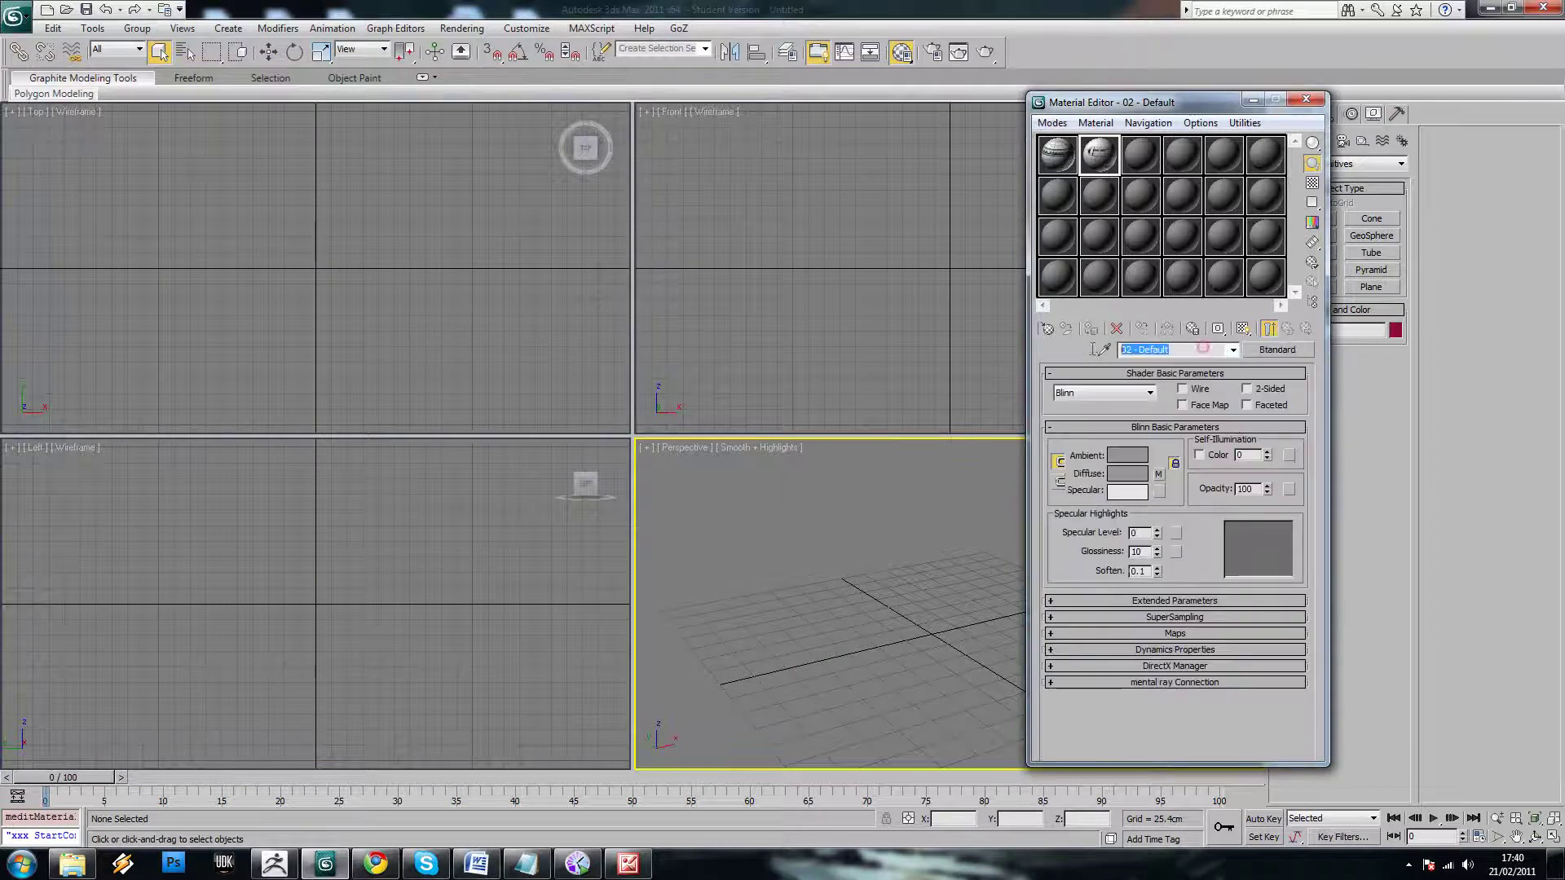
{"action": "type", "text": "Side"}
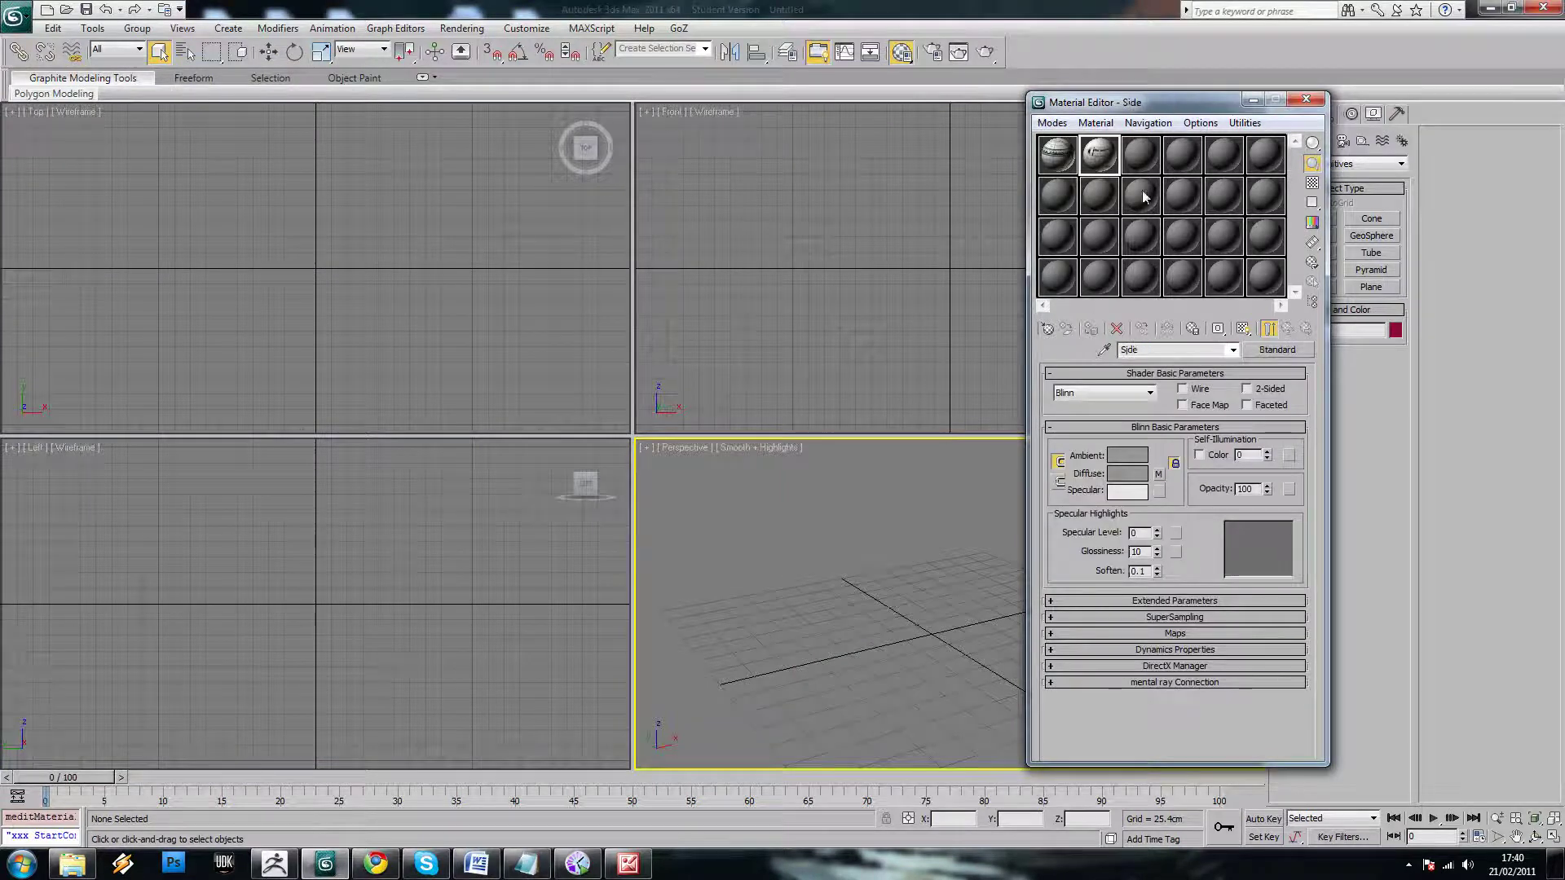
Load daedalus-top.jpg as the diffuse bitmap of the third material
{"action": "left_click", "coordinate": [1139, 169]}
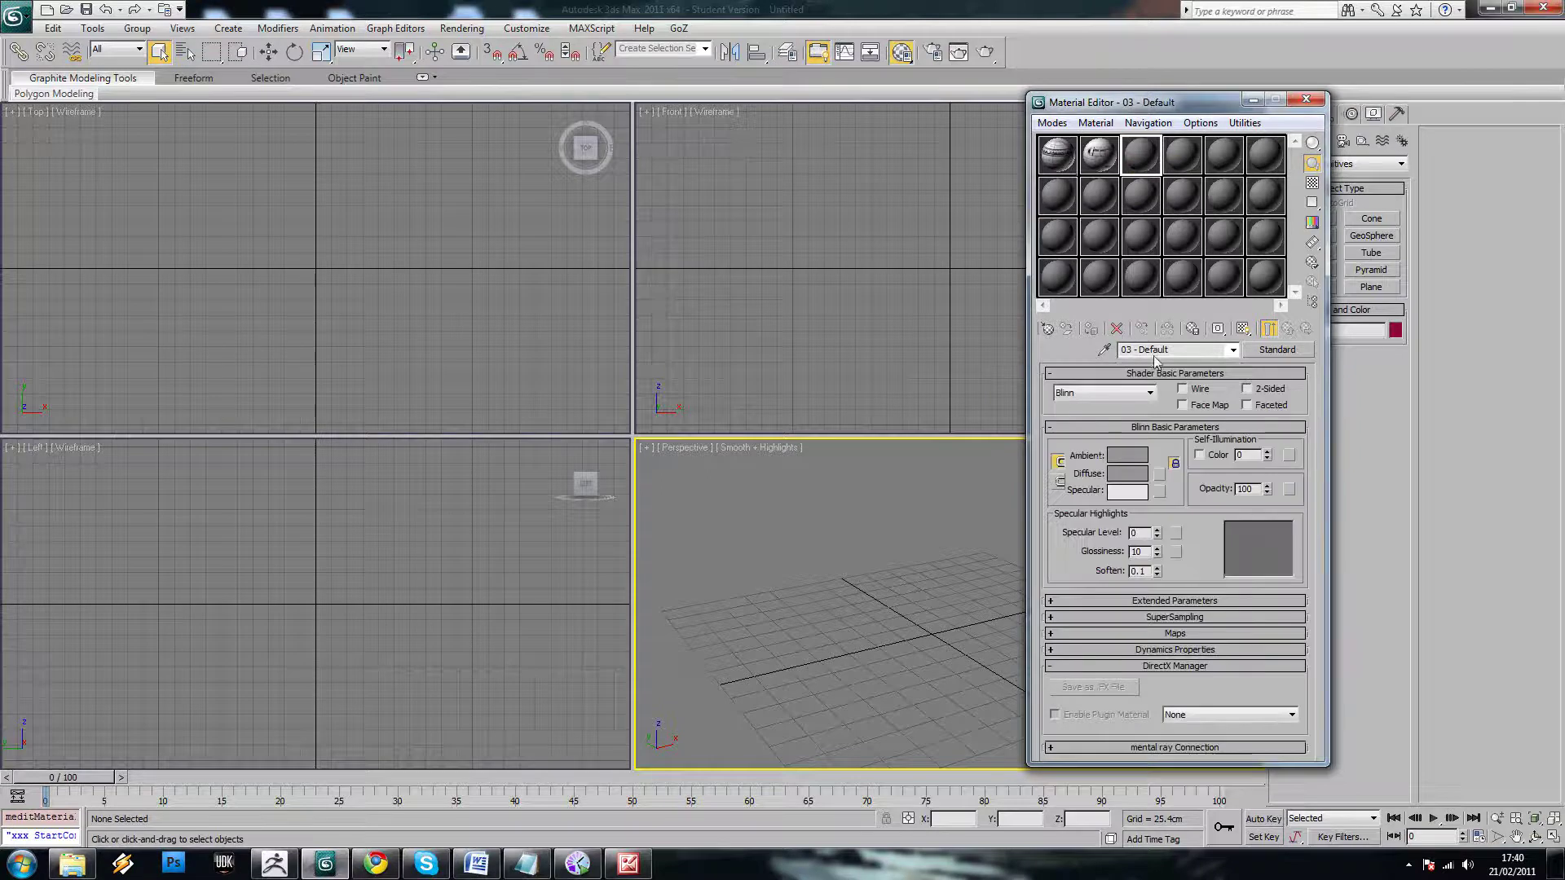
{"action": "left_click", "coordinate": [1159, 475]}
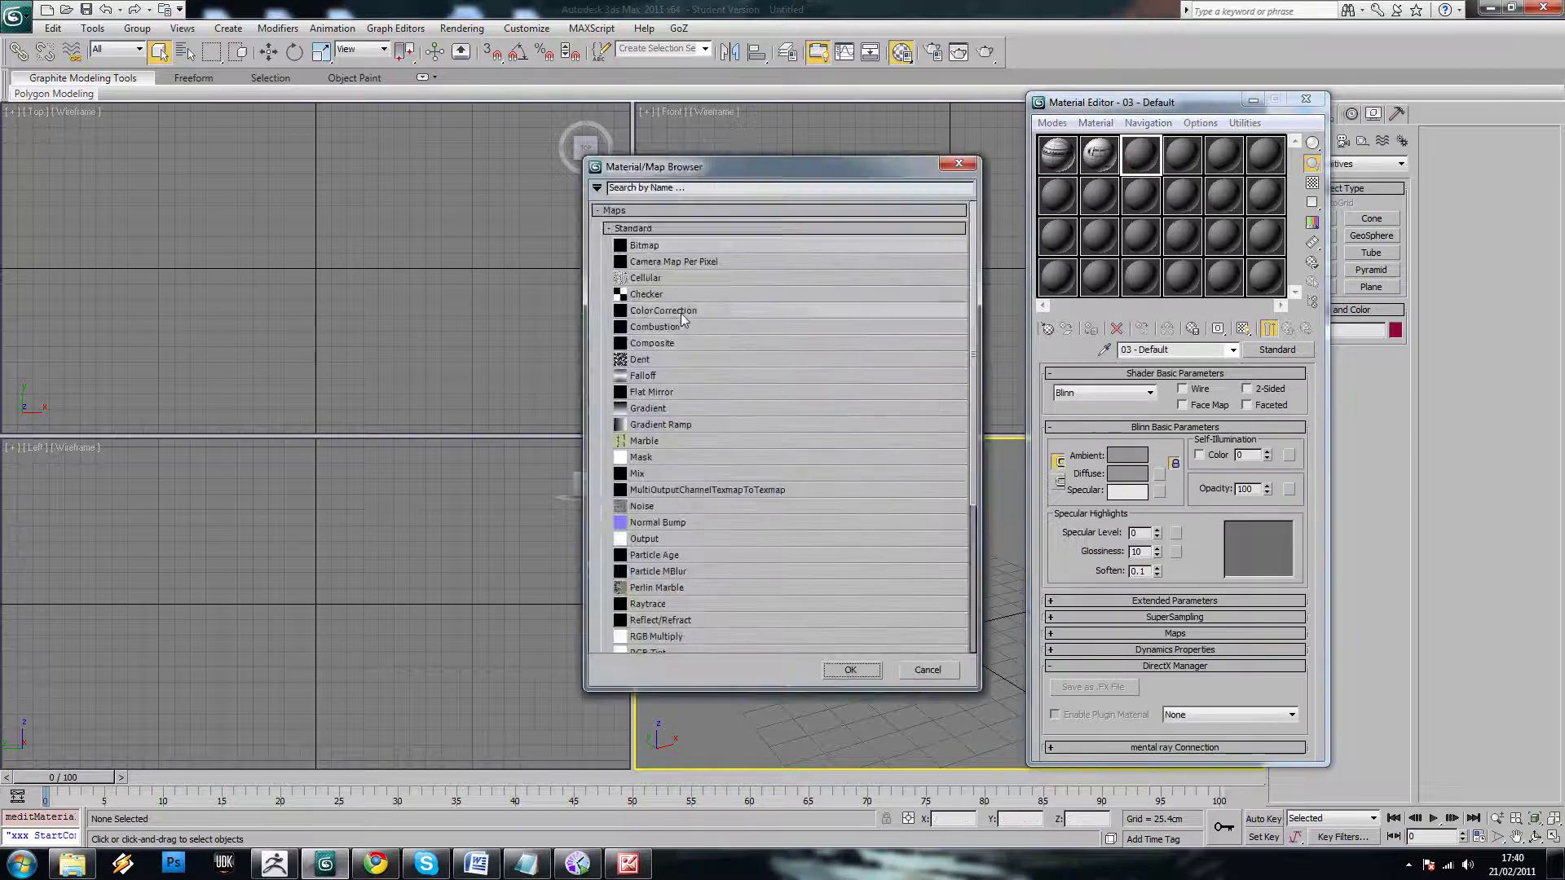
{"action": "double_click", "coordinate": [640, 251]}
{"action": "left_click", "coordinate": [229, 141]}
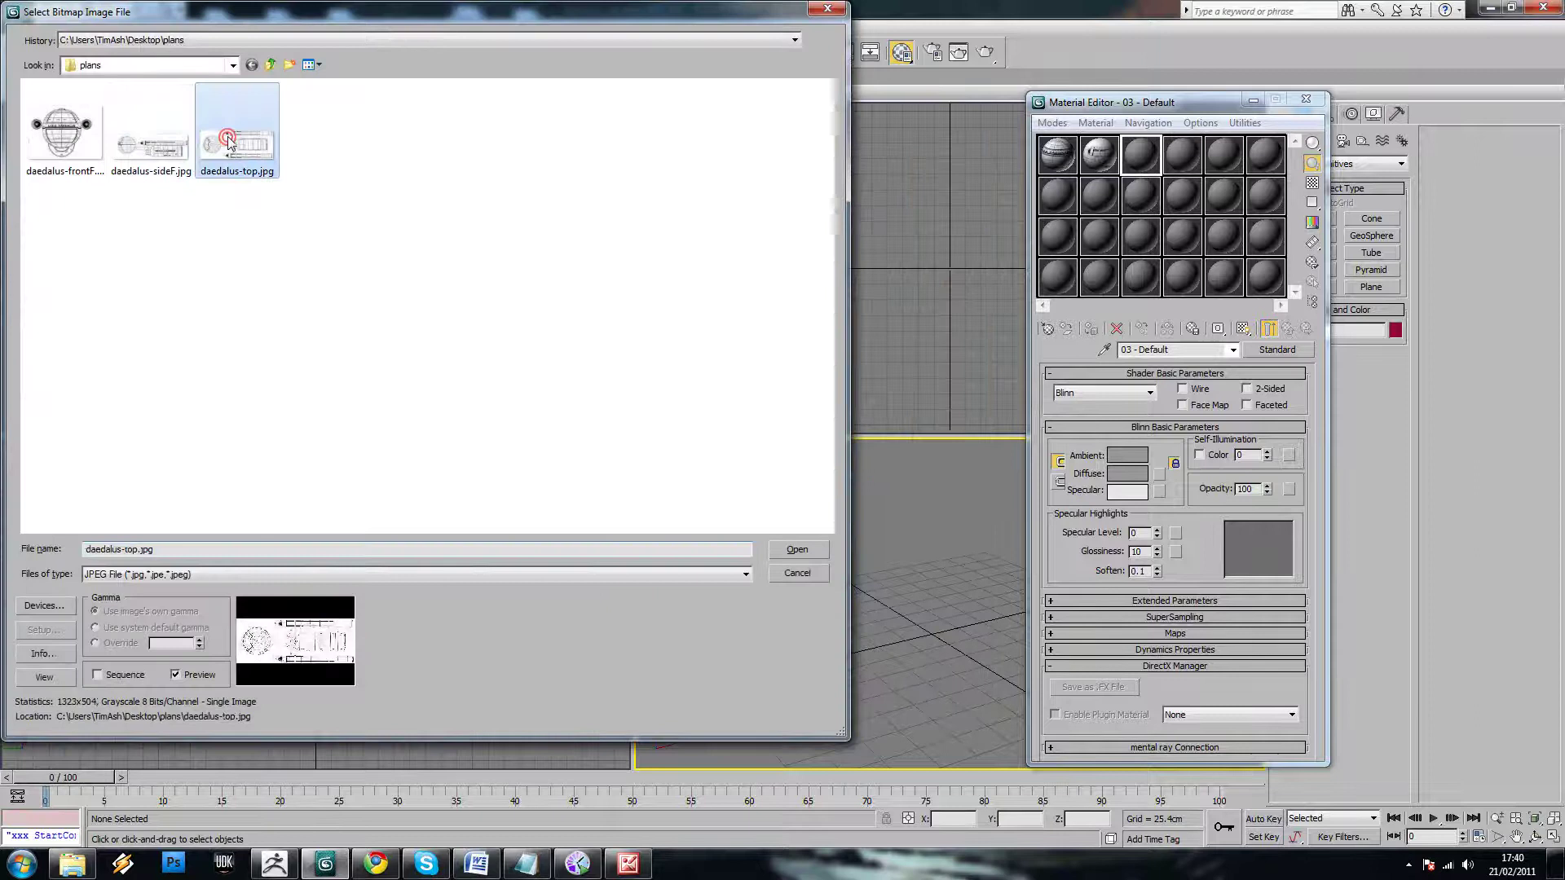
{"action": "double_click", "coordinate": [229, 140]}
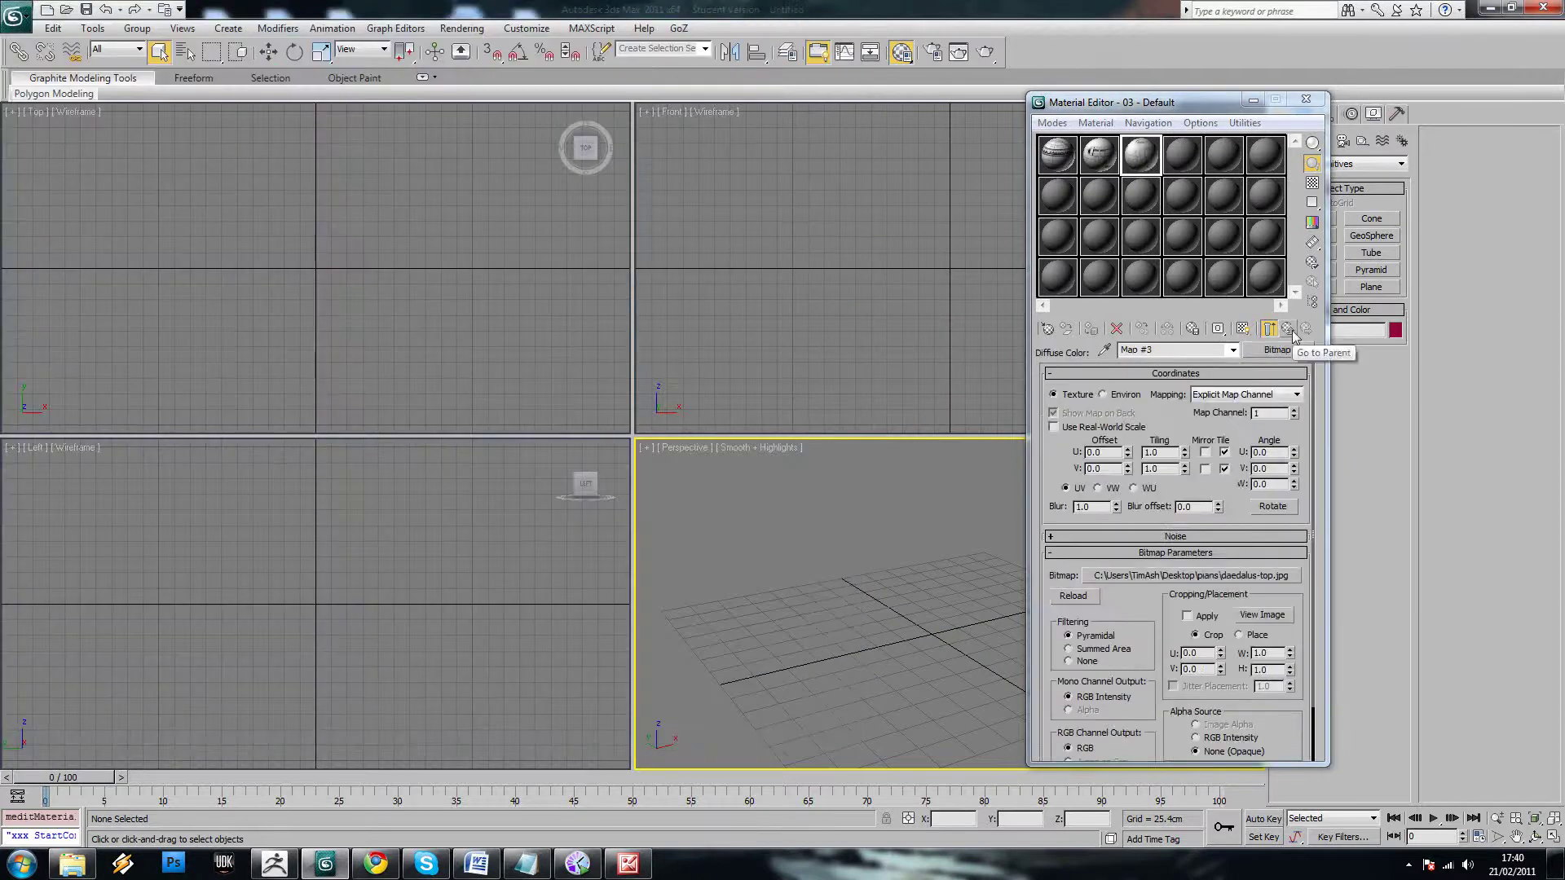
Rename the third material Top, check the Front and Side materials, and leave Top active
{"action": "left_click", "coordinate": [1292, 334]}
{"action": "left_click", "coordinate": [1189, 350]}
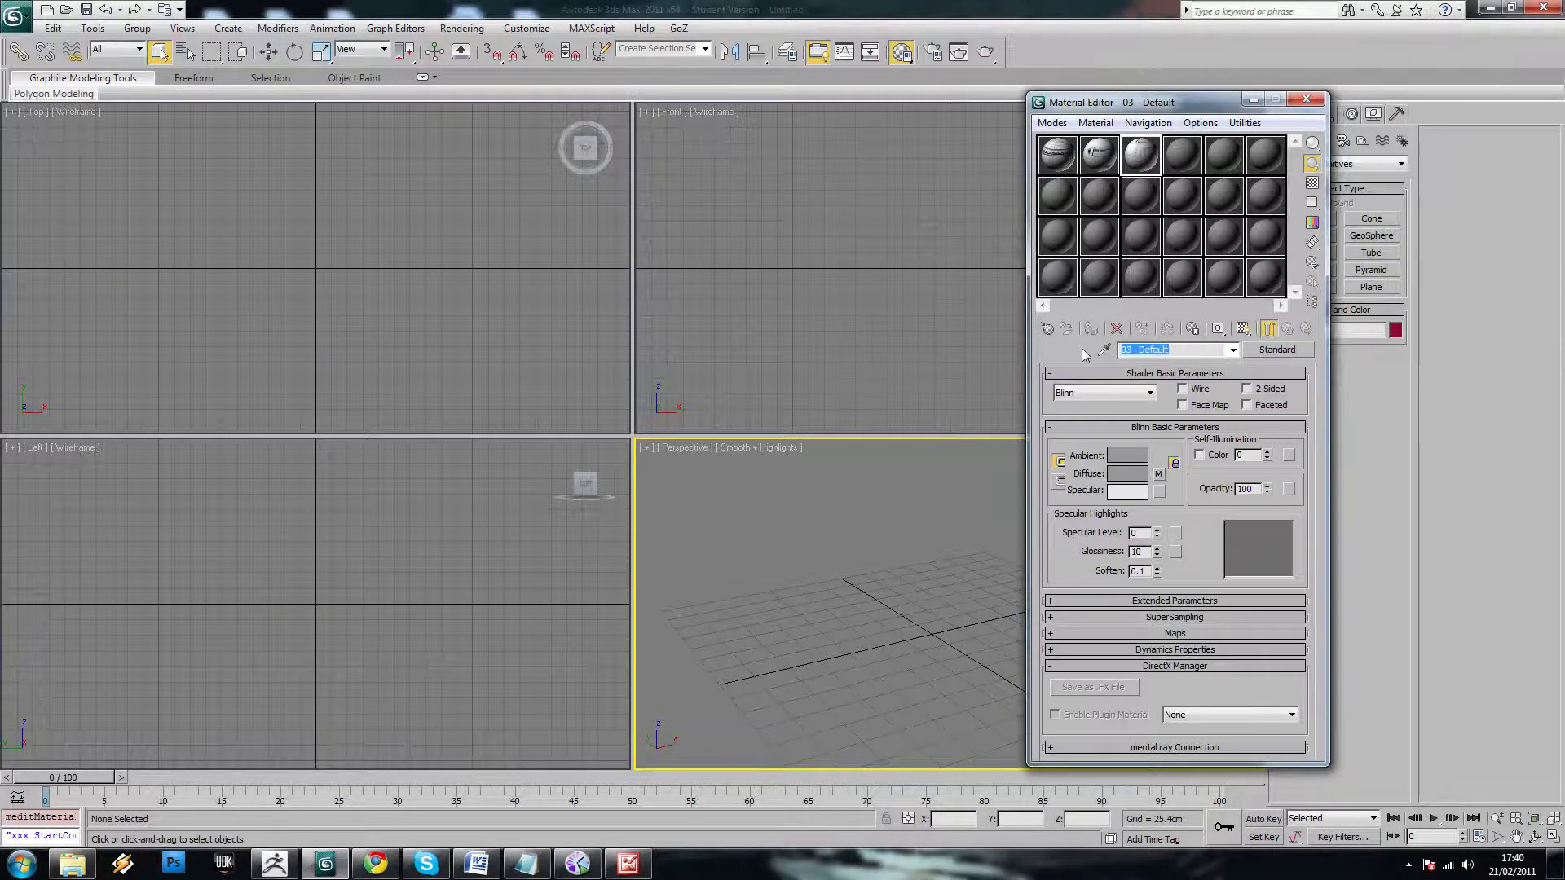
{"action": "type", "text": "T"}
{"action": "type", "text": "oip"}
{"action": "key", "text": "BackSpace"}
{"action": "key", "text": "BackSpace"}
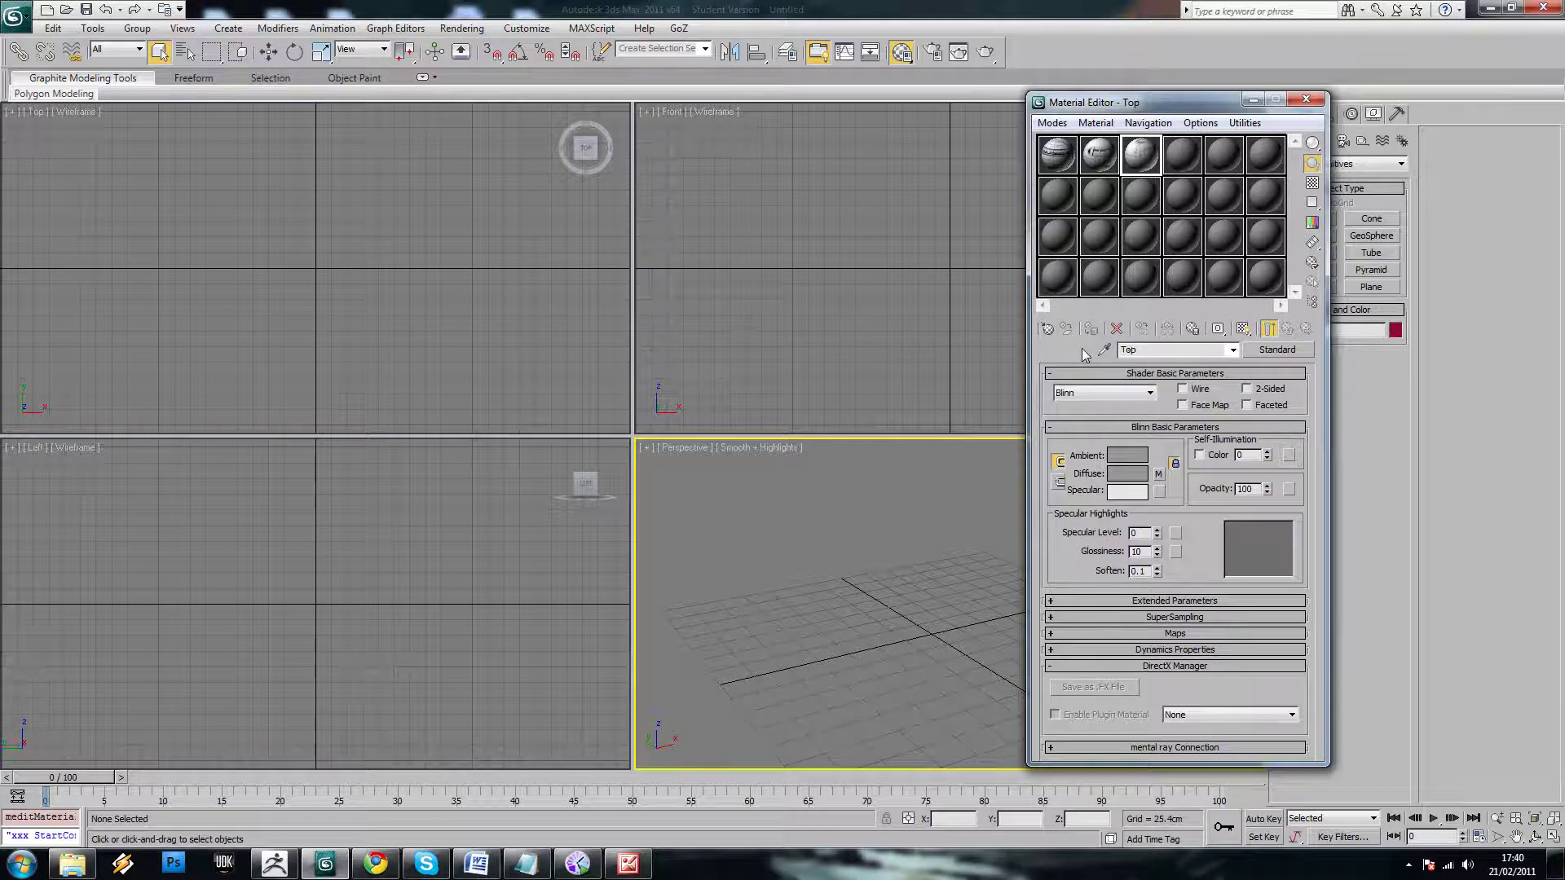
{"action": "left_click", "coordinate": [1057, 158]}
{"action": "left_click", "coordinate": [1102, 152]}
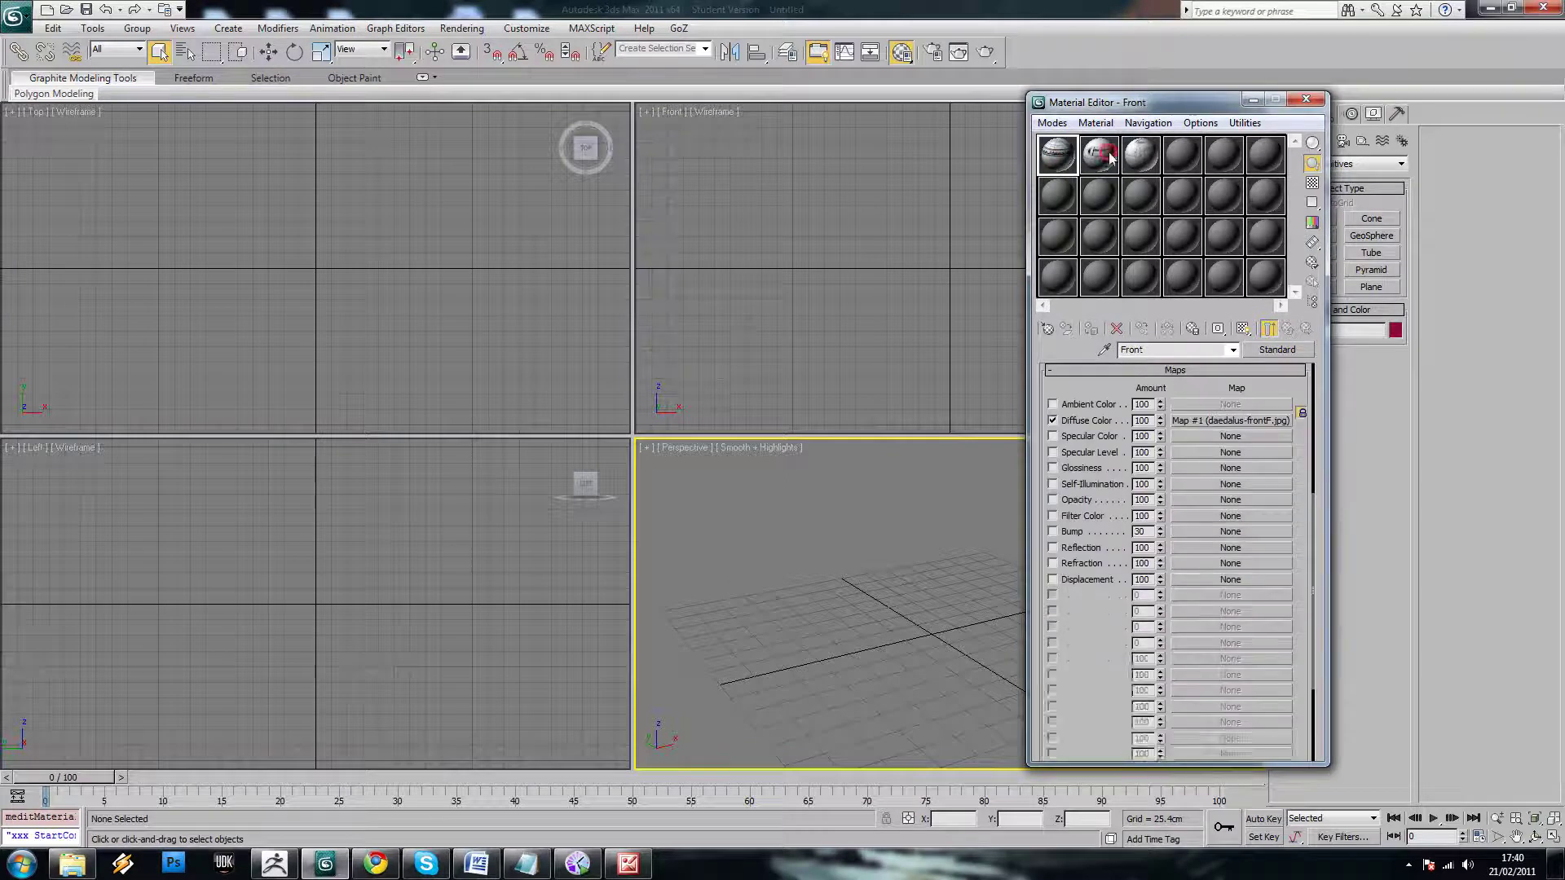
{"action": "left_click", "coordinate": [1145, 162]}
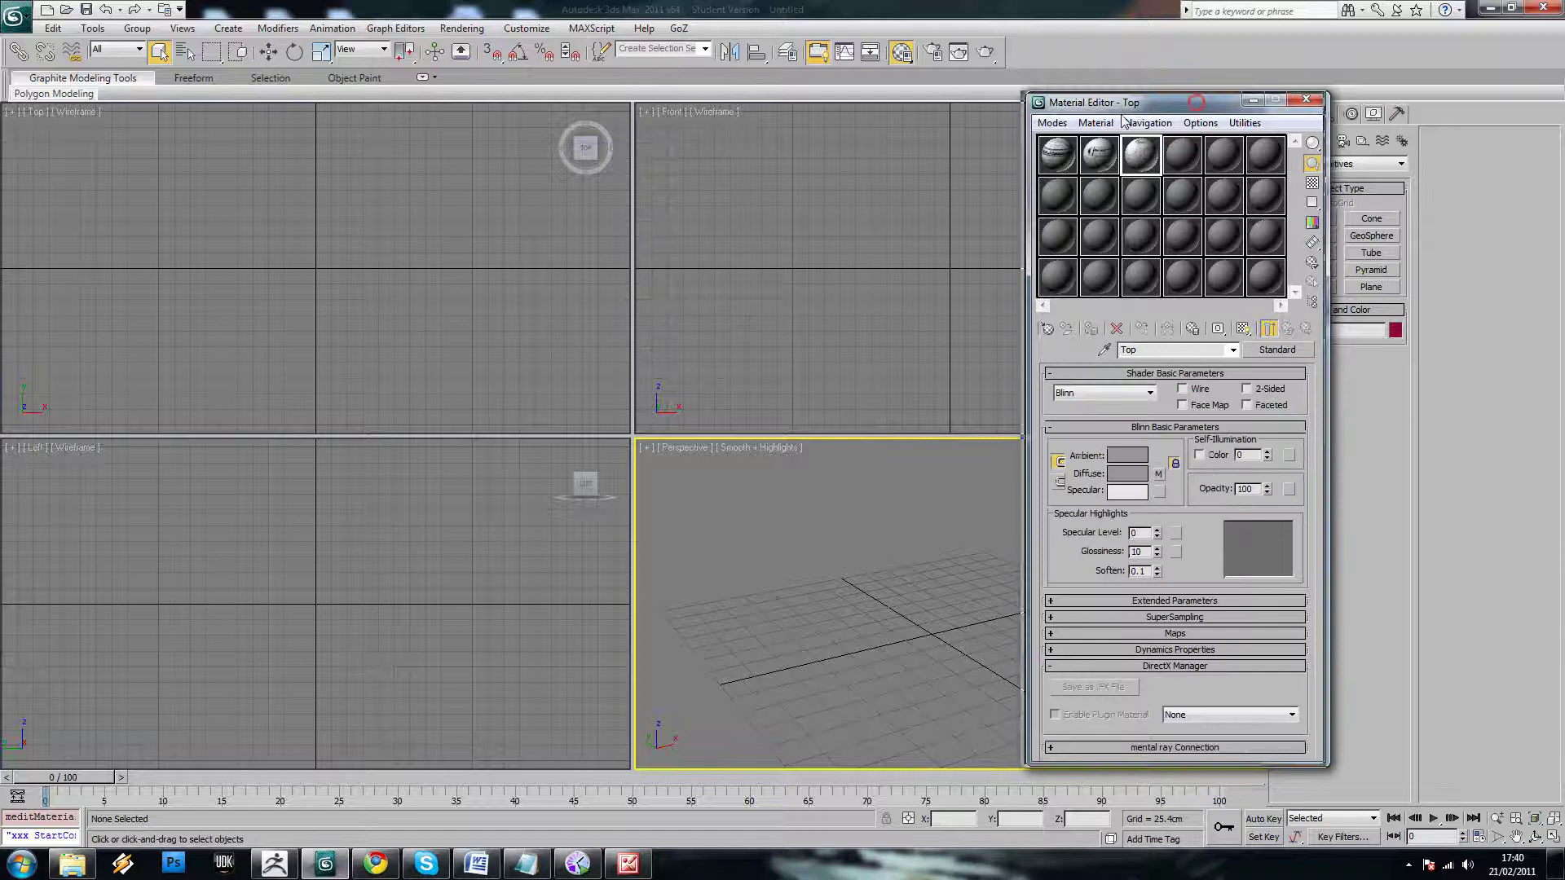
Draw a plane about 124 cm long and 286 cm wide across the grid center in the Perspective view
{"action": "left_click_drag", "start_coordinate": [1196, 107], "coordinate": [482, 145]}
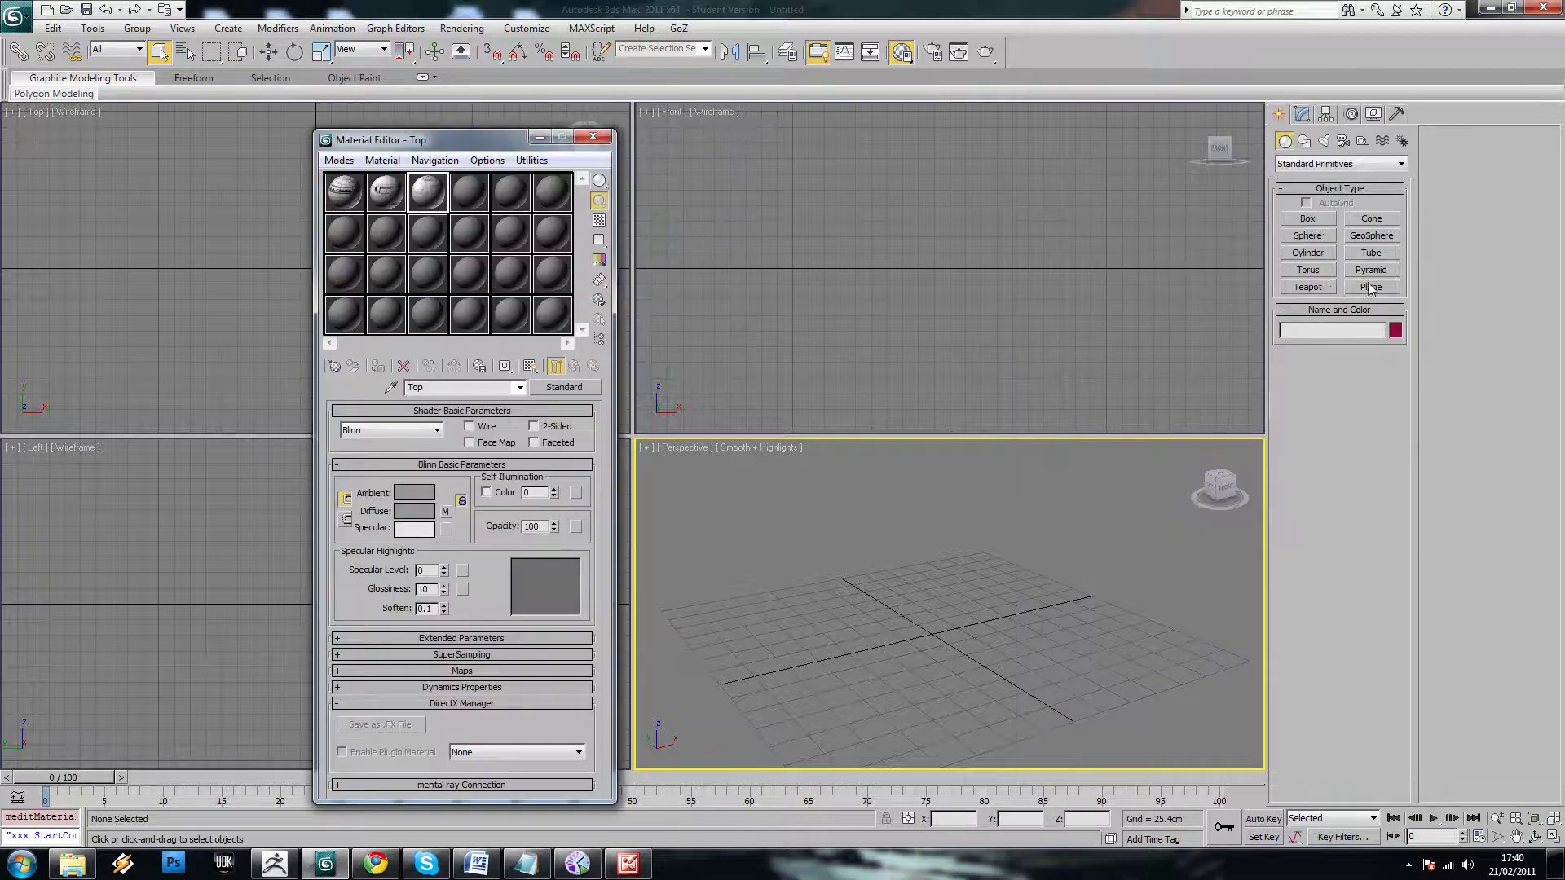
{"action": "left_click", "coordinate": [1371, 289]}
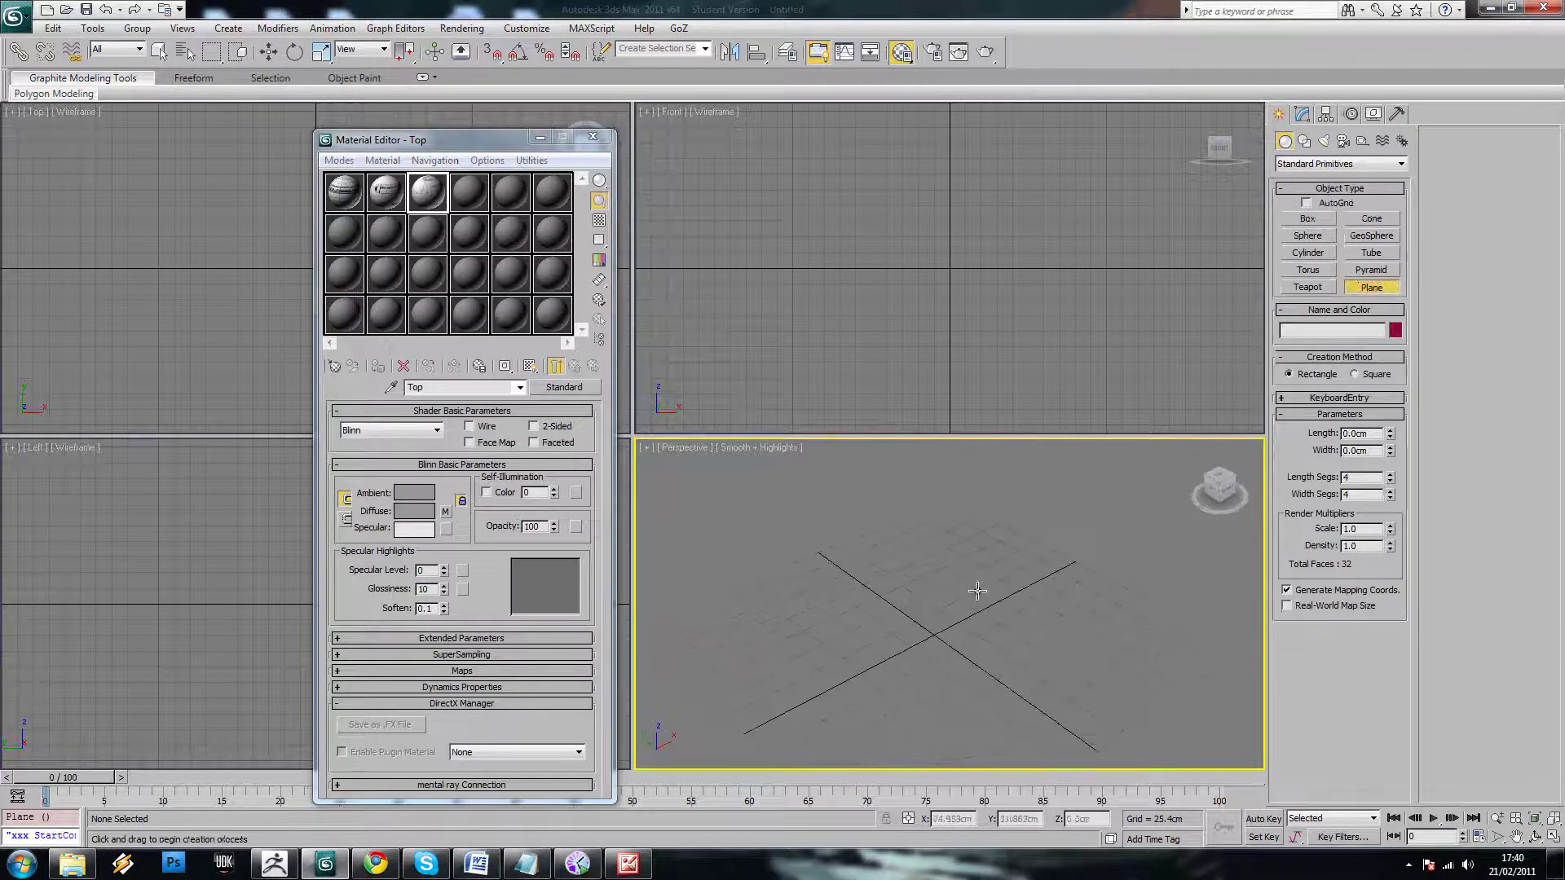
{"action": "mouse_move", "coordinate": [1022, 568]}
{"action": "left_mouse_down"}
{"action": "mouse_move", "coordinate": [990, 724]}
{"action": "mouse_move", "coordinate": [831, 782]}
{"action": "mouse_move", "coordinate": [849, 798]}
{"action": "left_mouse_up"}
{"action": "middle_click_drag", "start_coordinate": [936, 663], "coordinate": [950, 632], "text": "alt"}
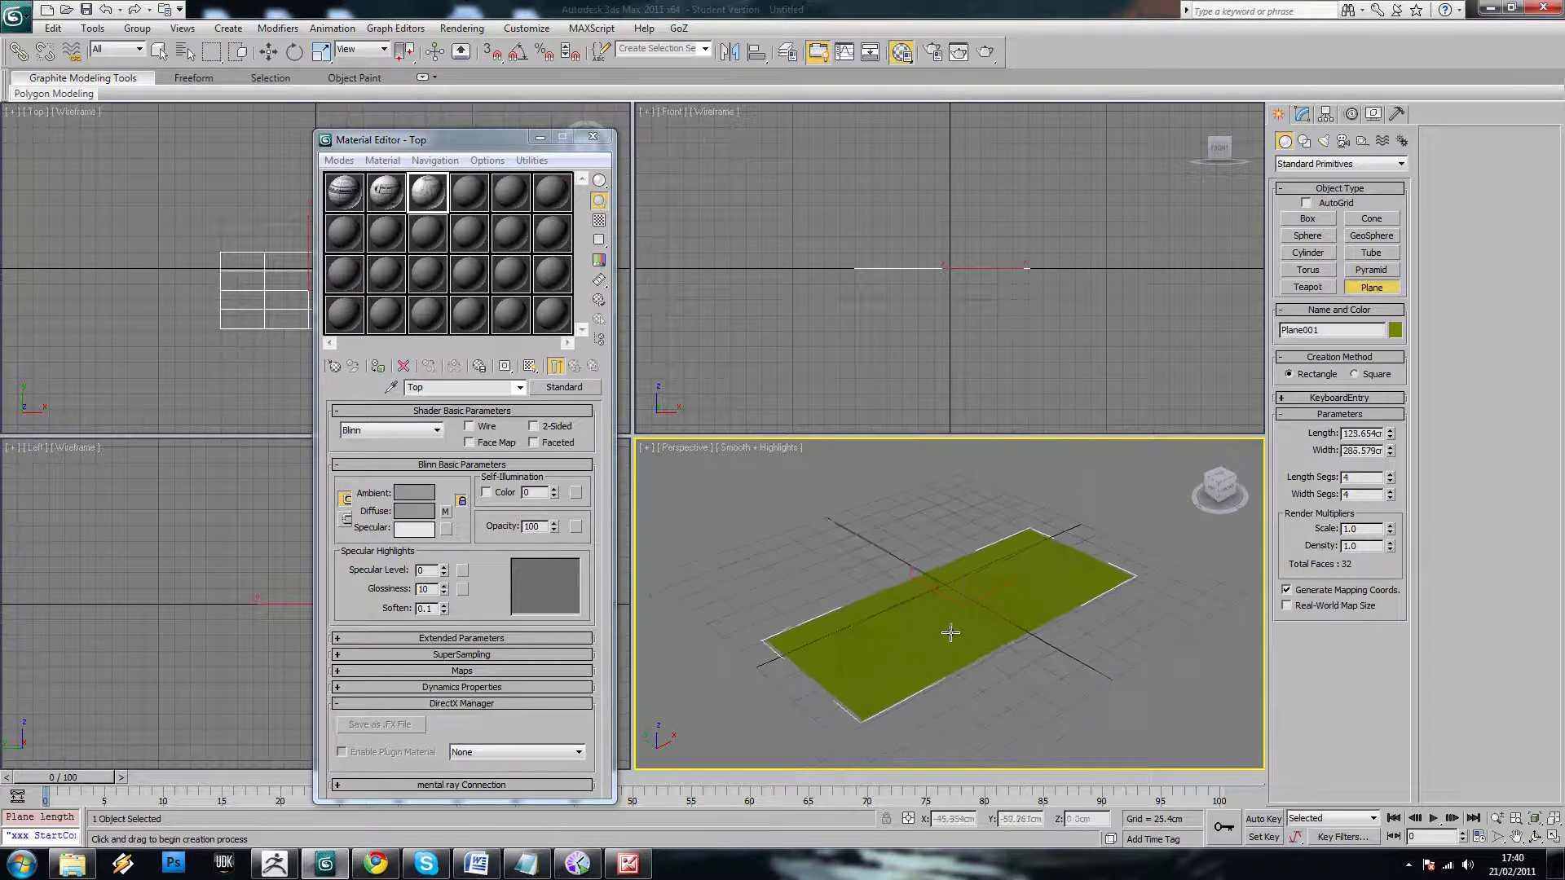
{"action": "right_click", "coordinate": [952, 631]}
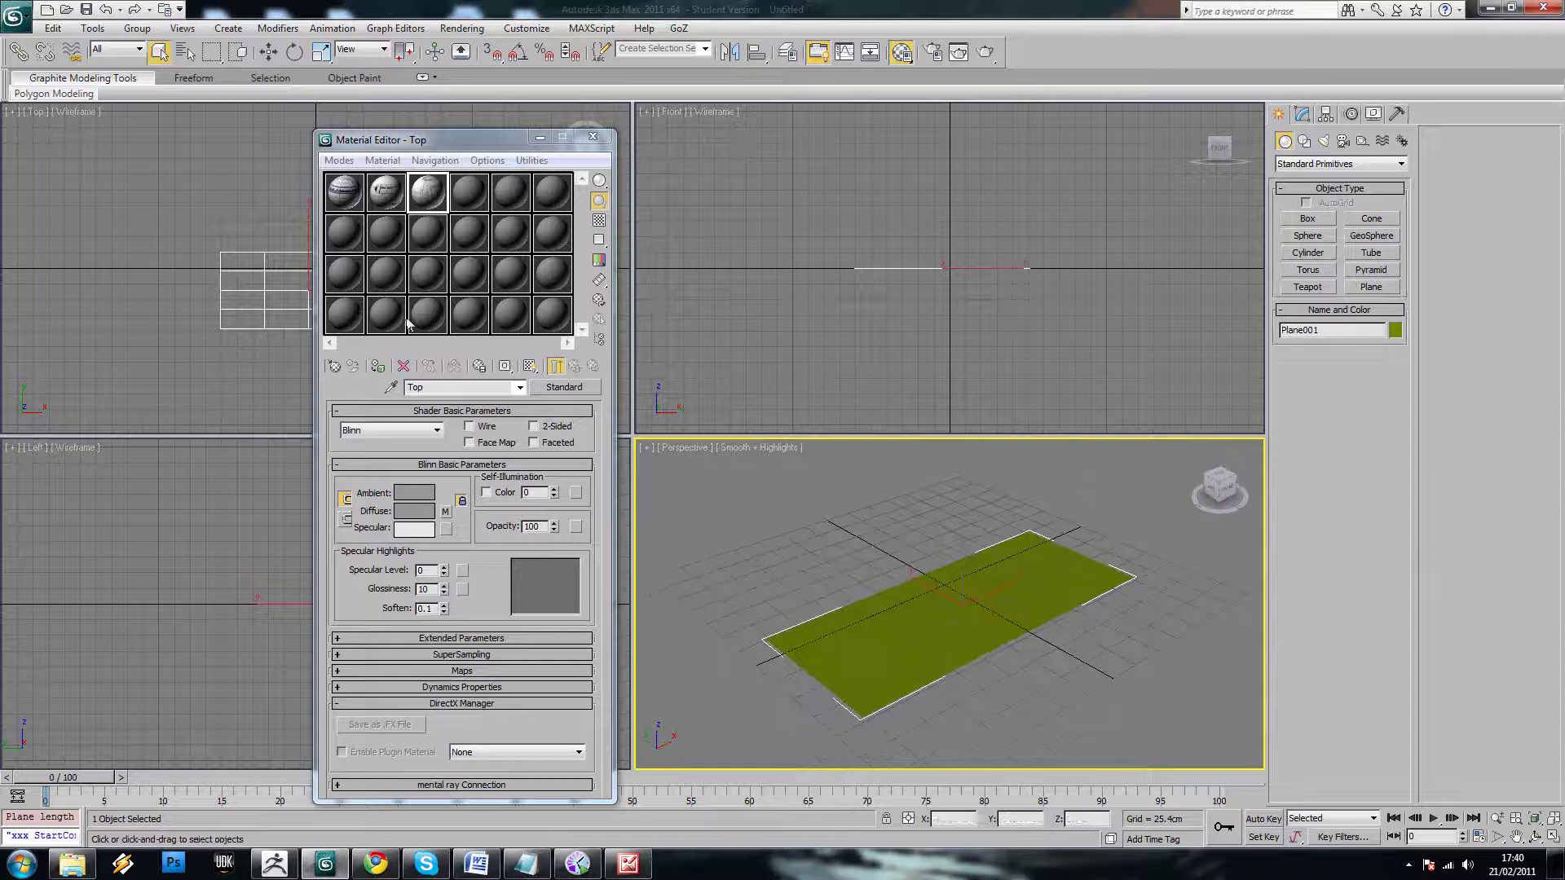
Assign the Top material to the plane, display its map in the viewport, and hide the Perspective grid
{"action": "left_click", "coordinate": [377, 367]}
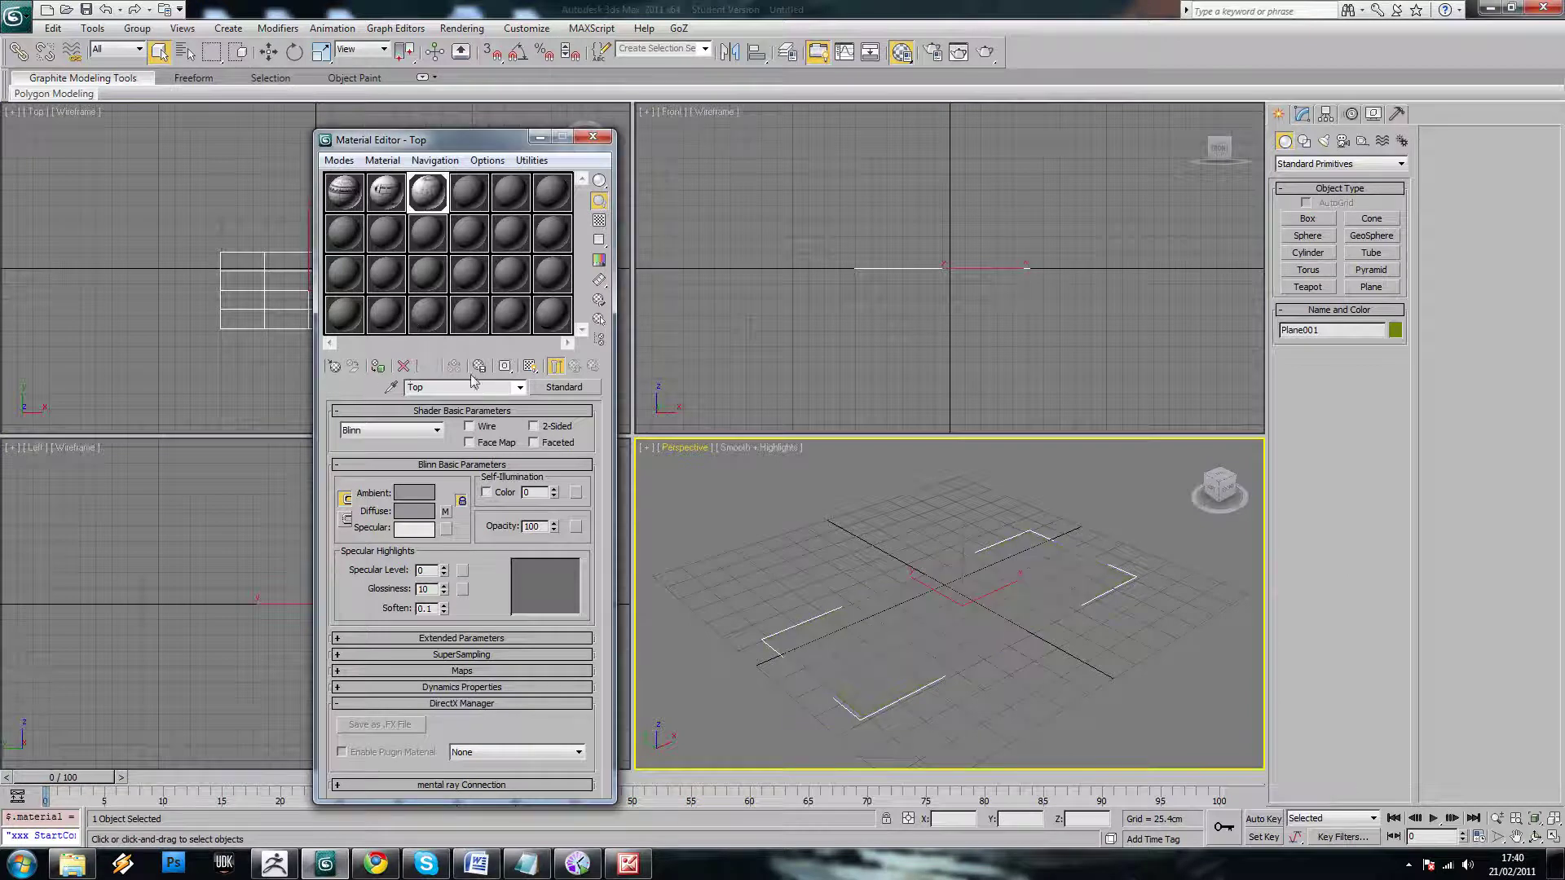
{"action": "left_click", "coordinate": [535, 367]}
{"action": "mouse_move", "coordinate": [957, 589]}
{"action": "middle_mouse_down", "text": "alt"}
{"action": "mouse_move", "coordinate": [957, 607]}
{"action": "mouse_move", "coordinate": [939, 585]}
{"action": "mouse_move", "coordinate": [983, 592]}
{"action": "middle_mouse_up", "text": "alt"}
{"action": "key", "text": "g"}
{"action": "right_click", "coordinate": [981, 560]}
{"action": "left_click", "coordinate": [997, 578]}
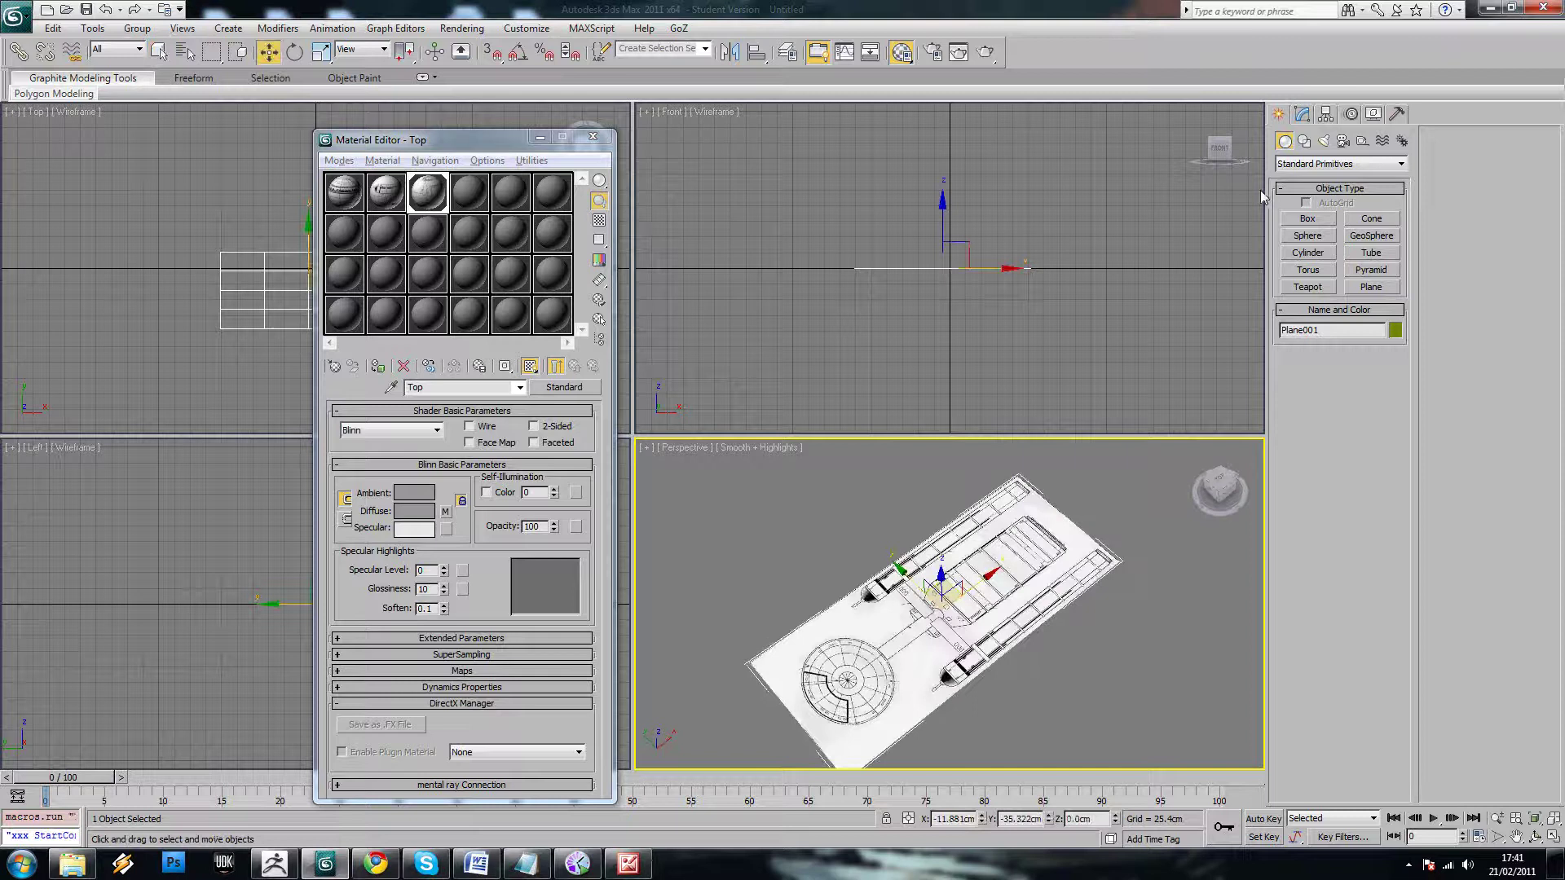
Widen the plane to about 368 cm so the top-view blueprint is stretched to better proportions
{"action": "left_click", "coordinate": [1302, 114]}
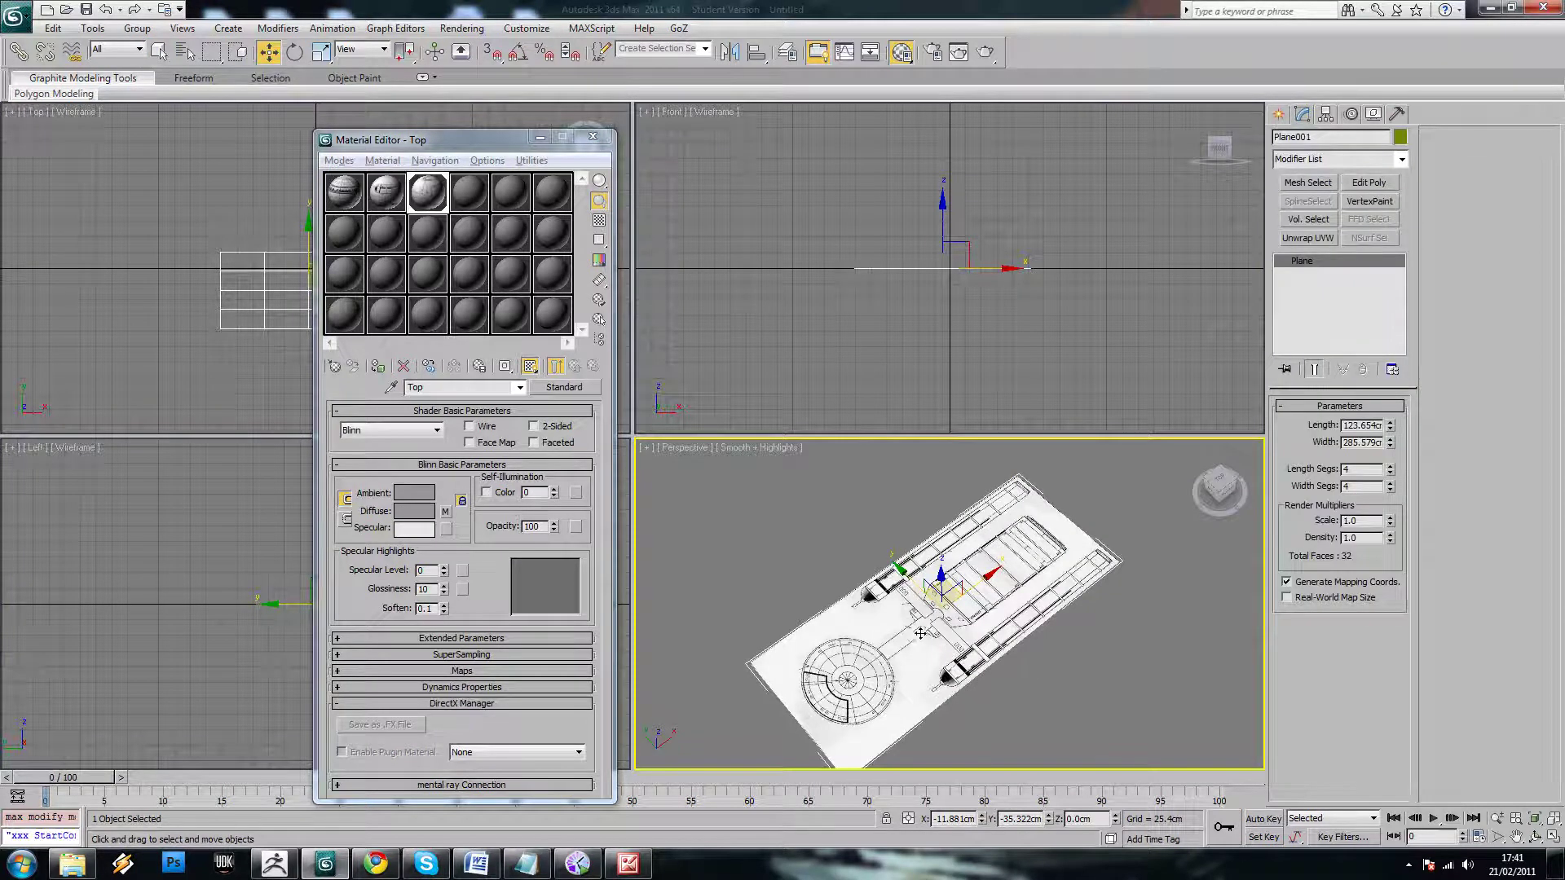
{"action": "left_click_drag", "start_coordinate": [1390, 442], "coordinate": [1404, 414]}
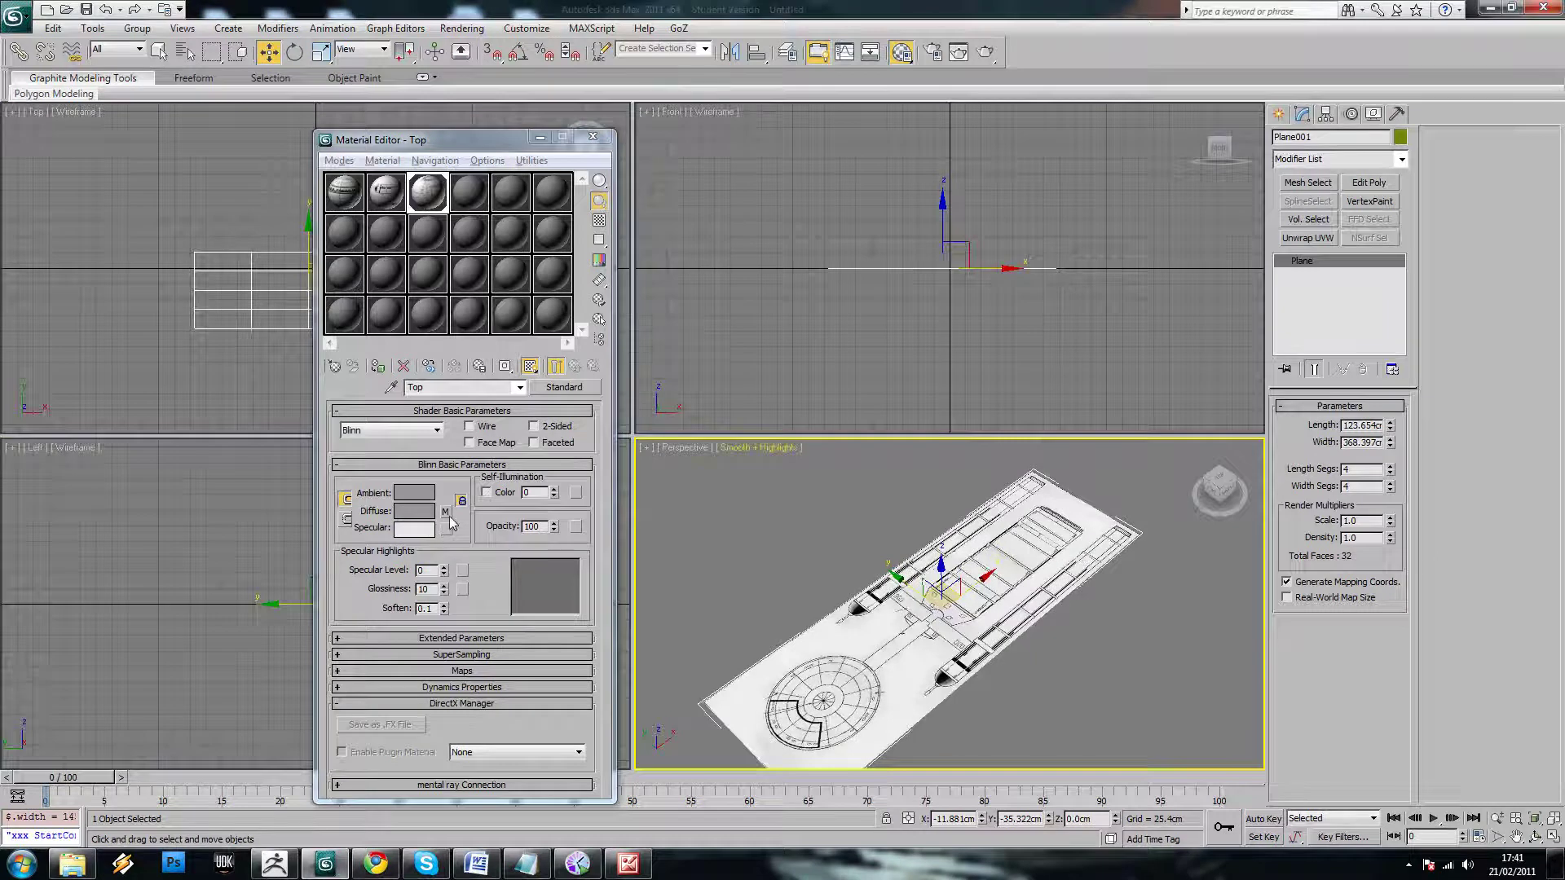
Check the Top bitmap's pixel size and set the plane's width to 1323 cm and its length to 504 cm to match
{"action": "left_click", "coordinate": [445, 512]}
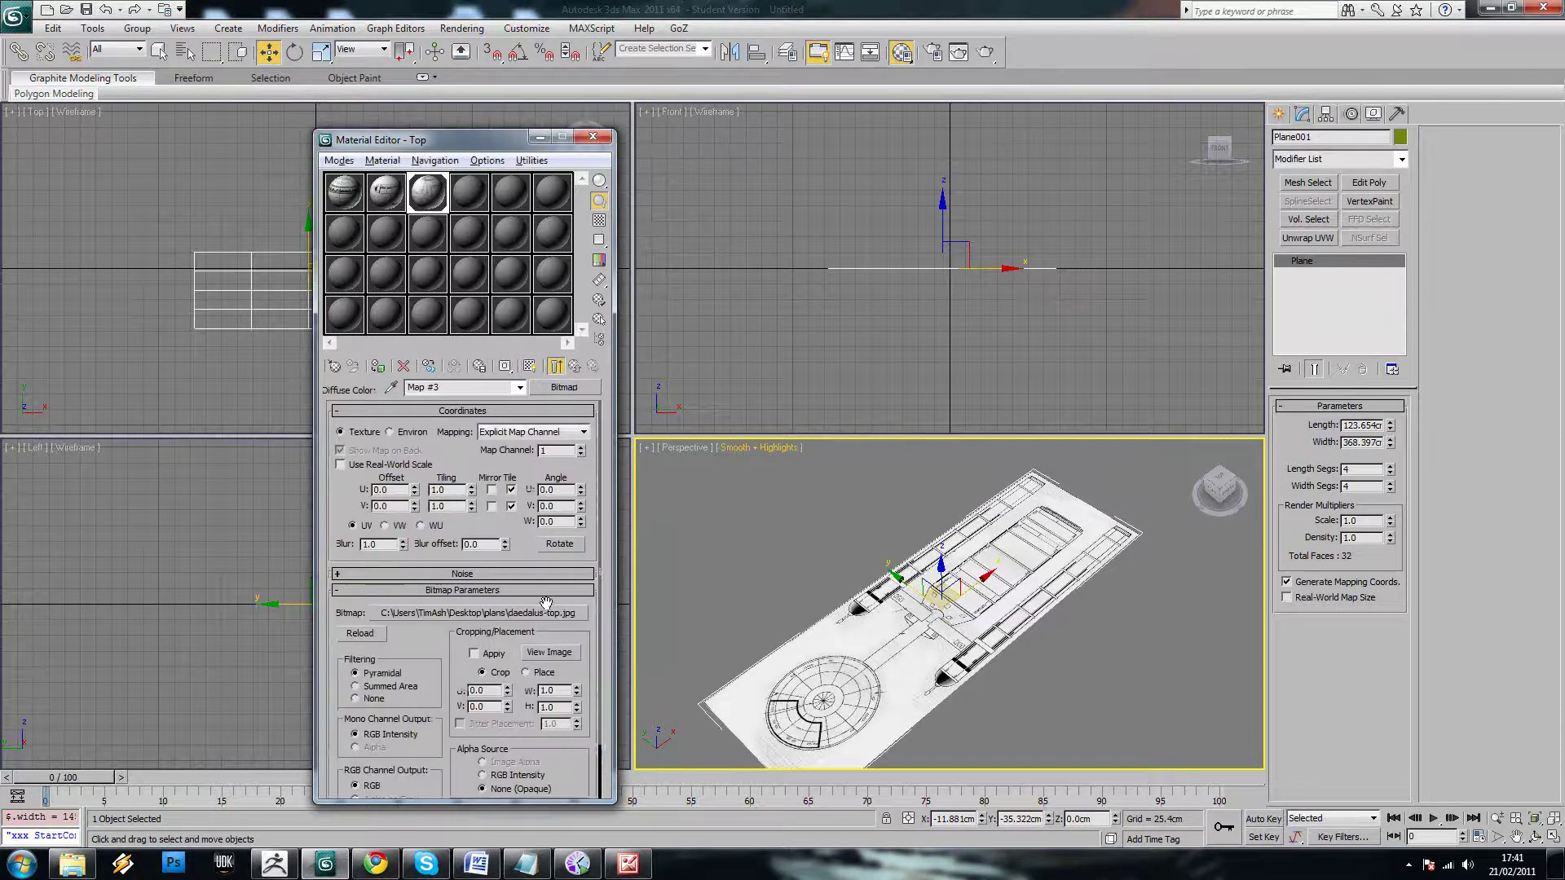
{"action": "left_click", "coordinate": [547, 613]}
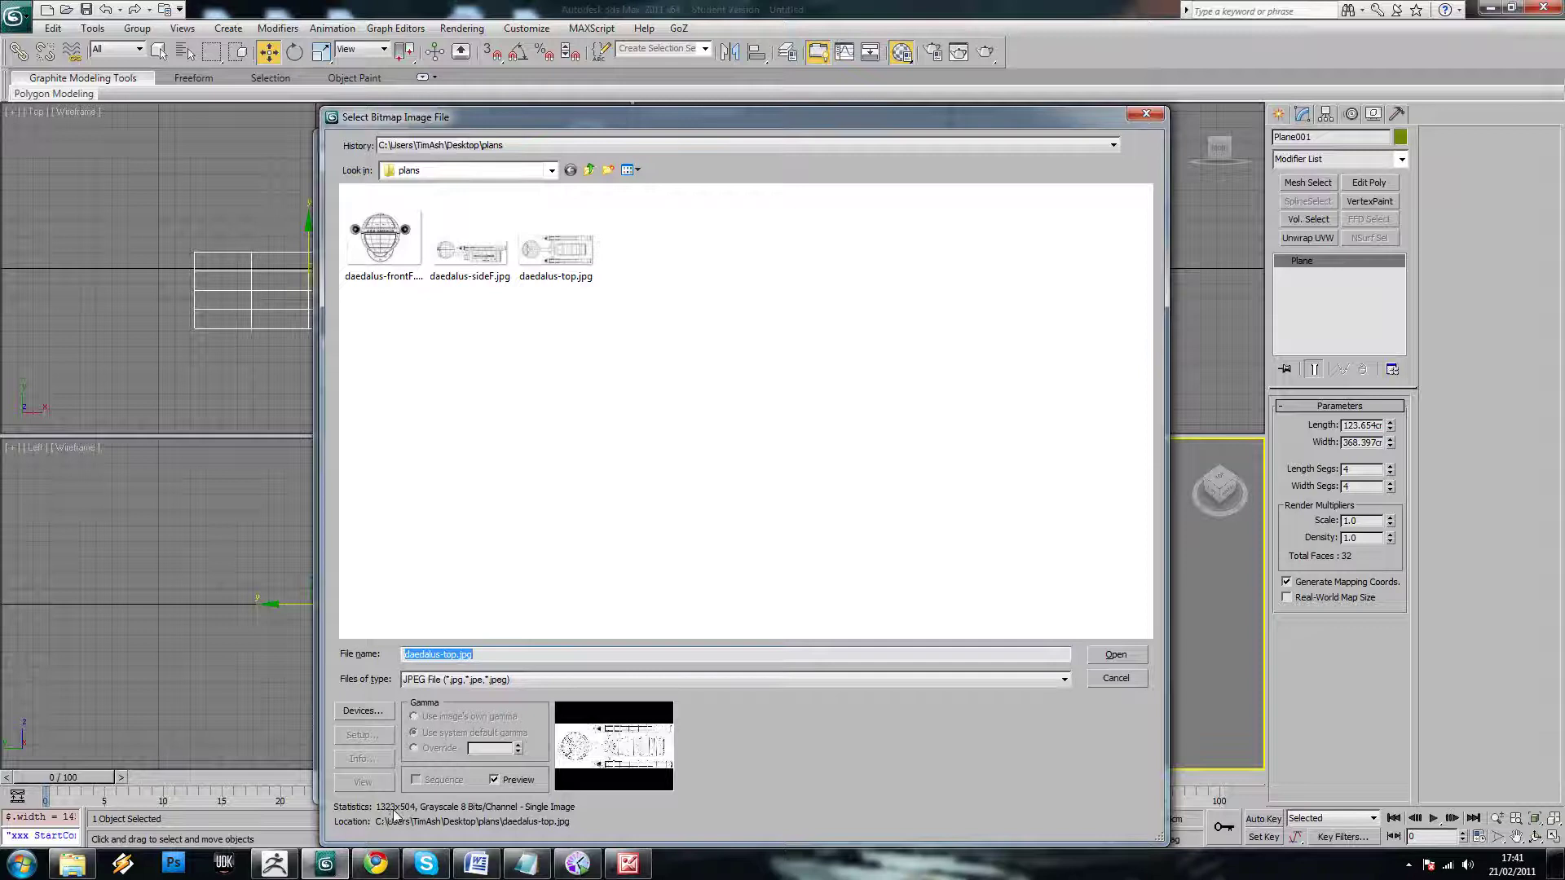
{"action": "left_click", "coordinate": [1115, 678]}
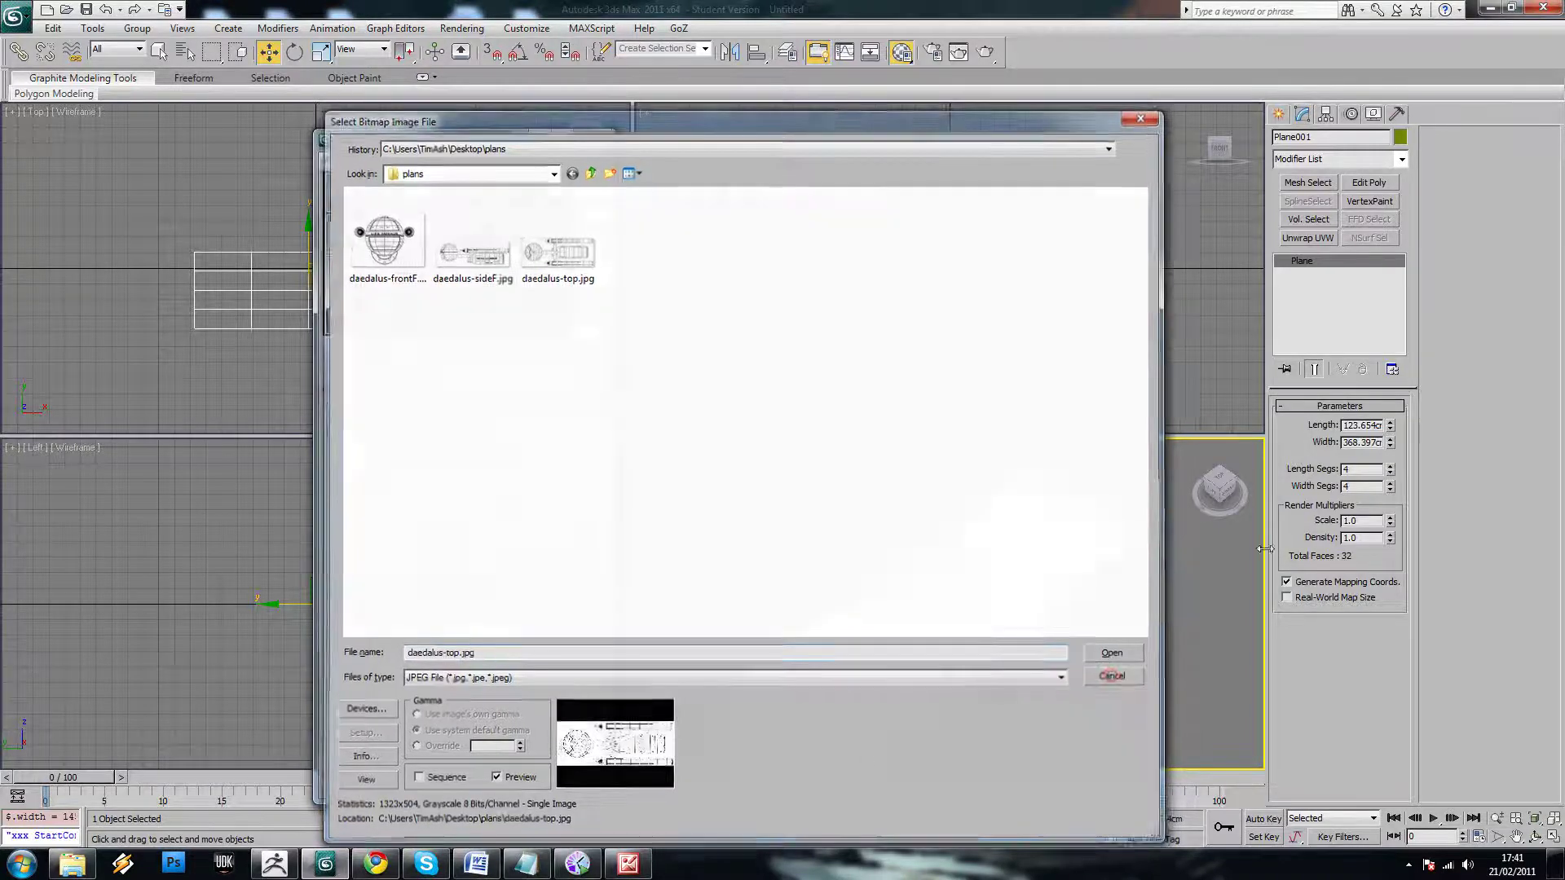
{"action": "double_click", "coordinate": [1367, 443]}
{"action": "type", "text": "1"}
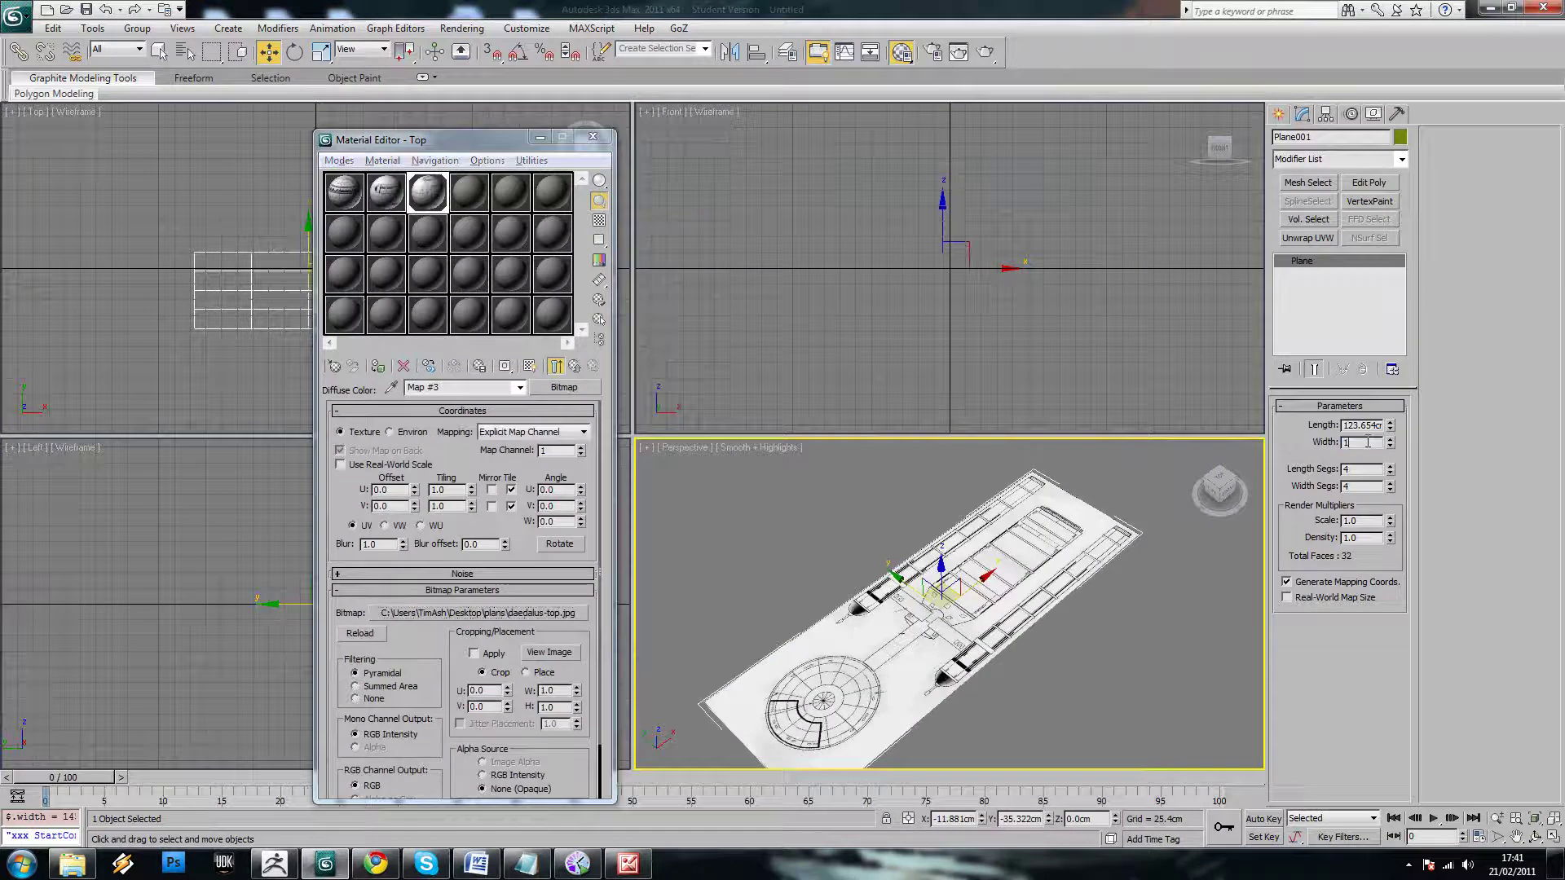
{"action": "type", "text": "323"}
{"action": "double_click", "coordinate": [1363, 426]}
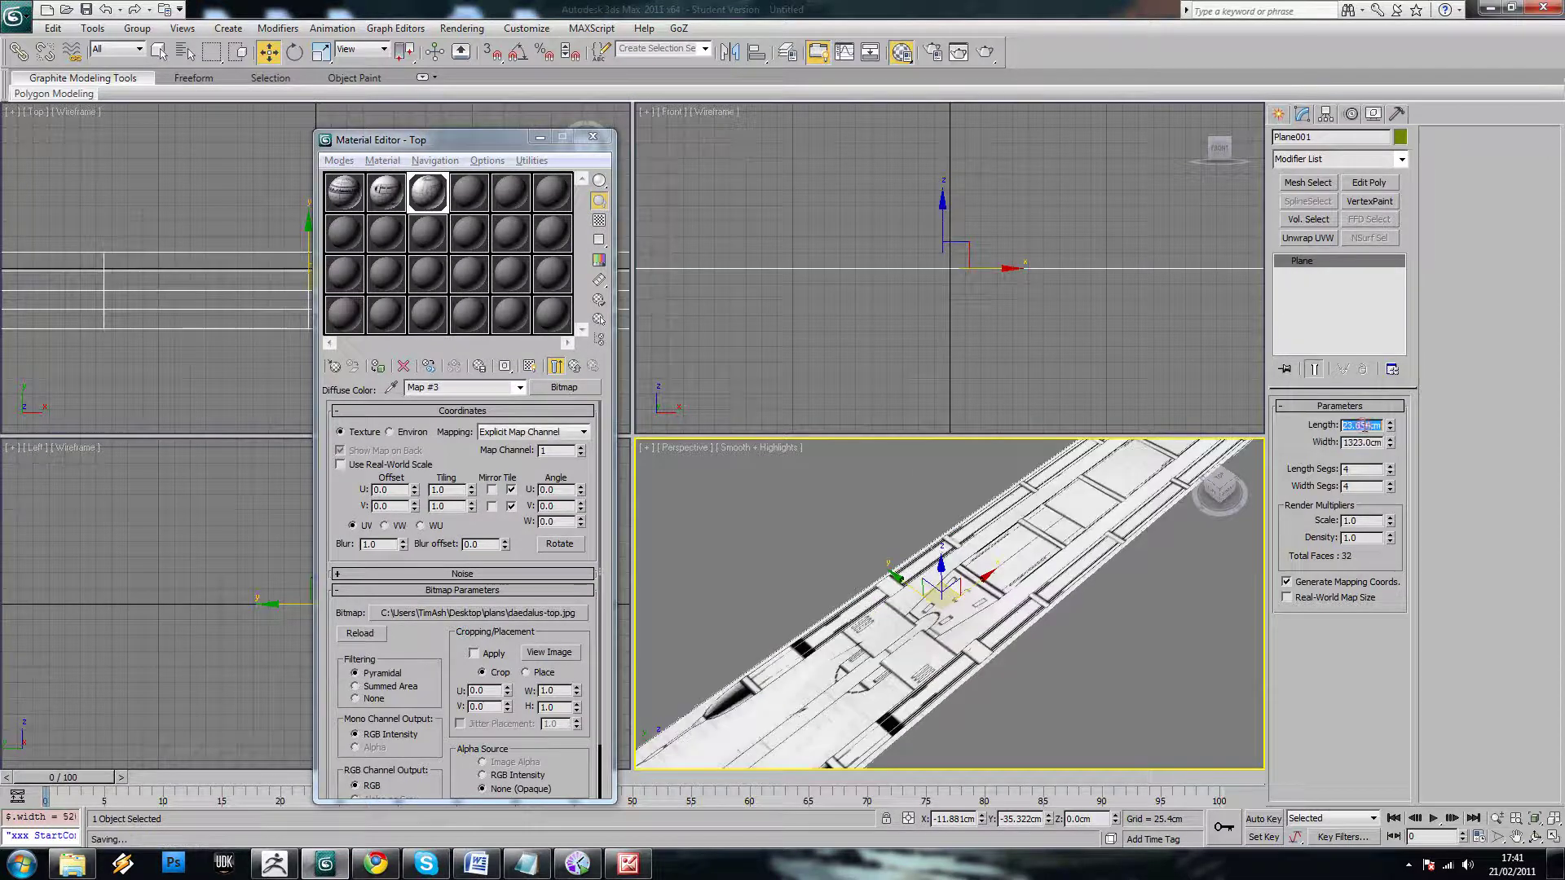
{"action": "key", "text": "Return"}
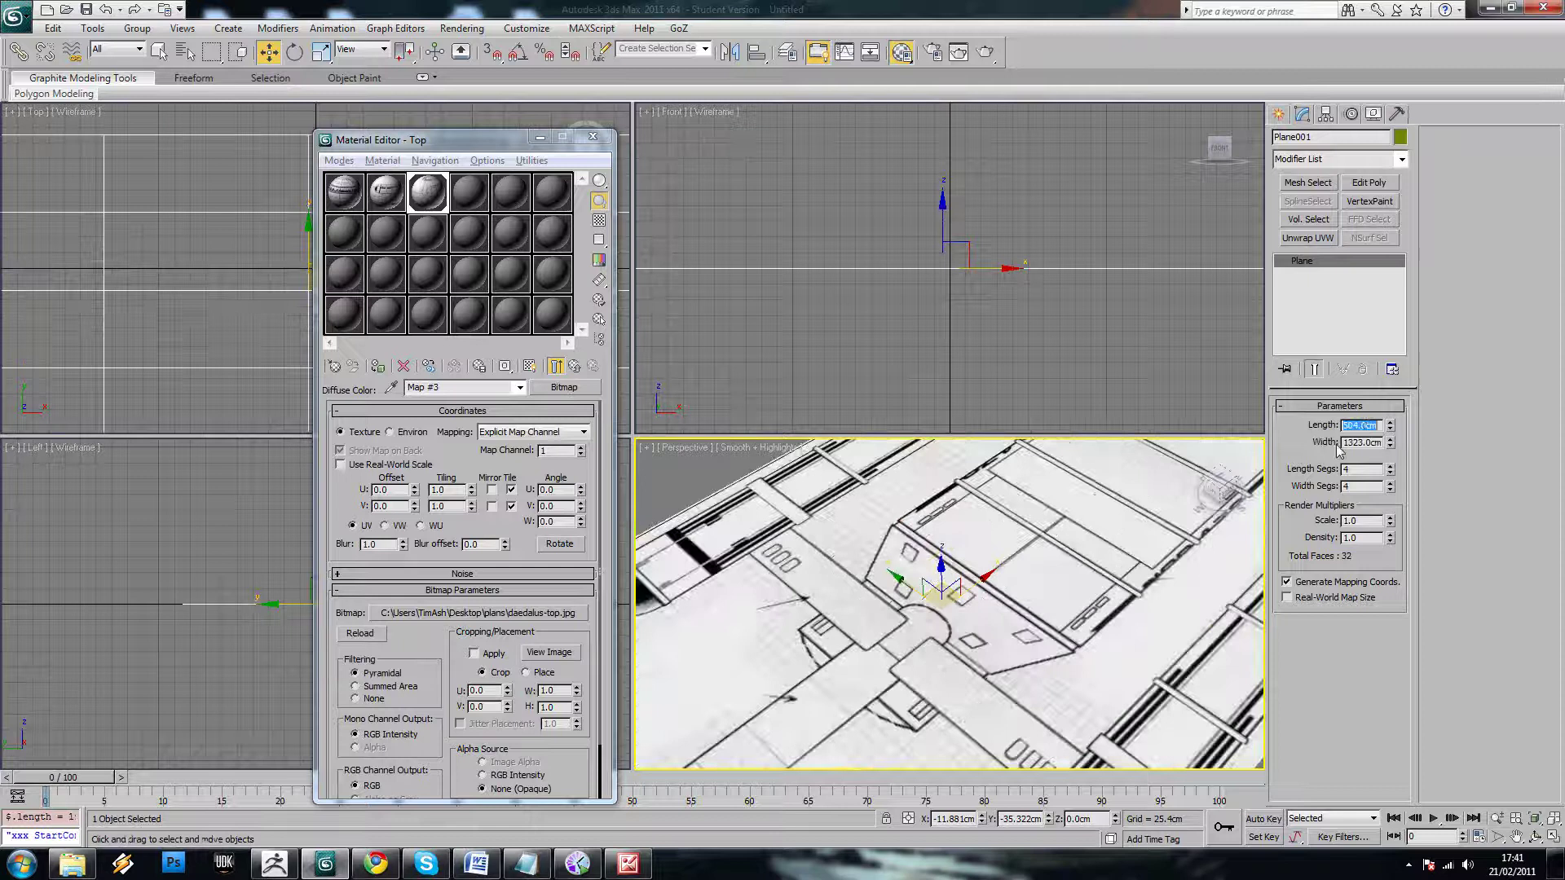
{"action": "scroll", "coordinate": [984, 591], "scroll_direction": "down", "scroll_amount": 3}
{"action": "mouse_move", "coordinate": [983, 591]}
{"action": "middle_mouse_down", "text": "alt"}
{"action": "mouse_move", "coordinate": [978, 607]}
{"action": "mouse_move", "coordinate": [966, 593]}
{"action": "mouse_move", "coordinate": [1012, 589]}
{"action": "mouse_move", "coordinate": [999, 586]}
{"action": "middle_mouse_up", "text": "alt"}
{"action": "right_click", "coordinate": [1058, 566]}
{"action": "left_click", "coordinate": [1076, 587]}
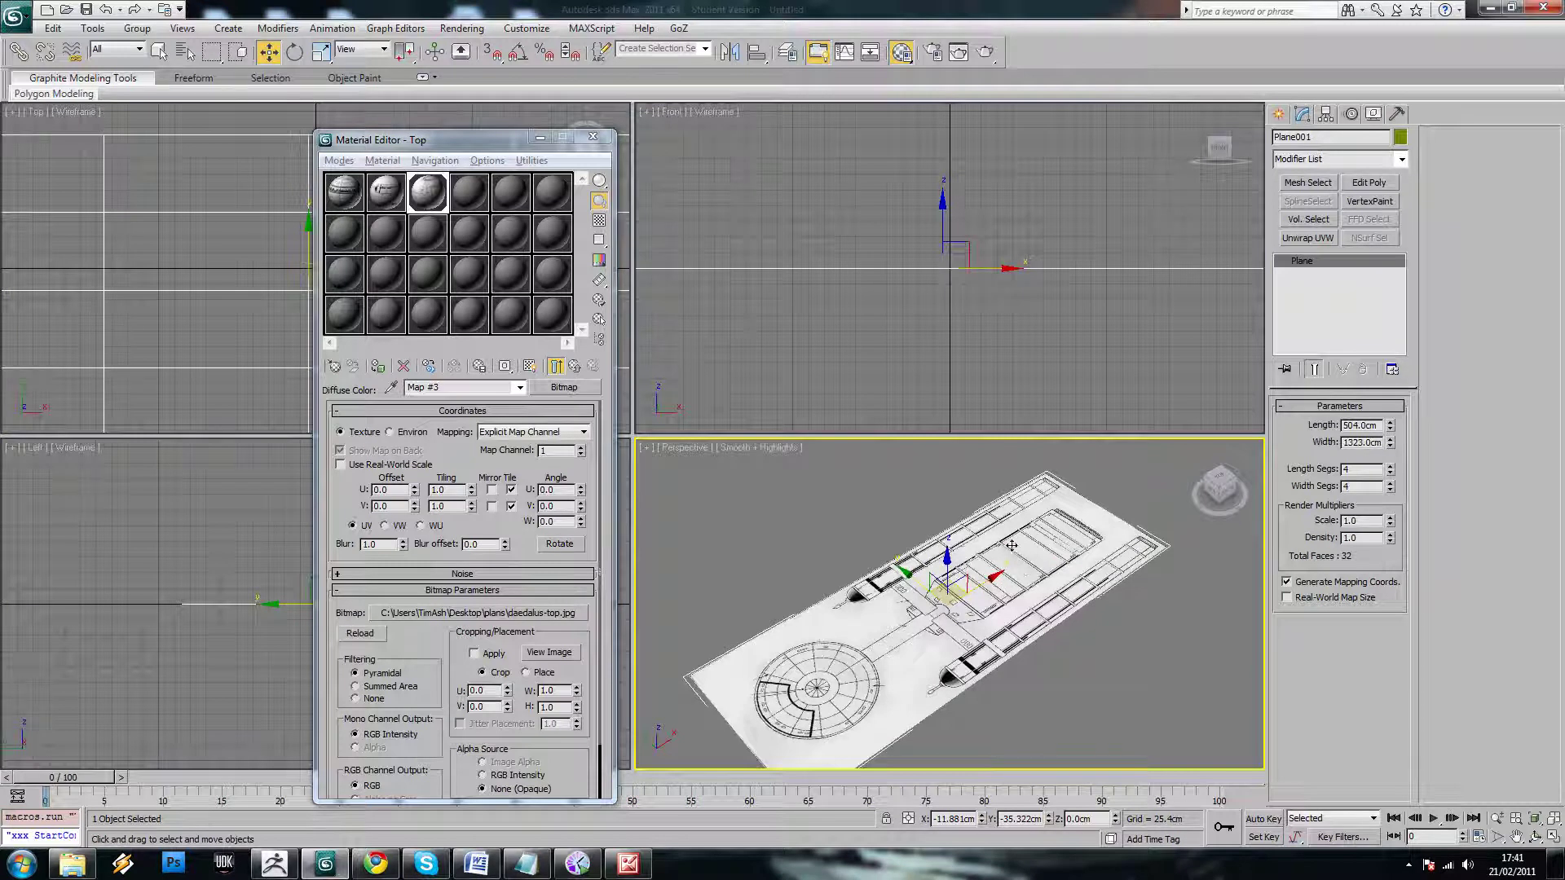
Examine the pixel dimensions of the bitmap used by the Side material, keeping the file unchanged
{"action": "left_click", "coordinate": [385, 193]}
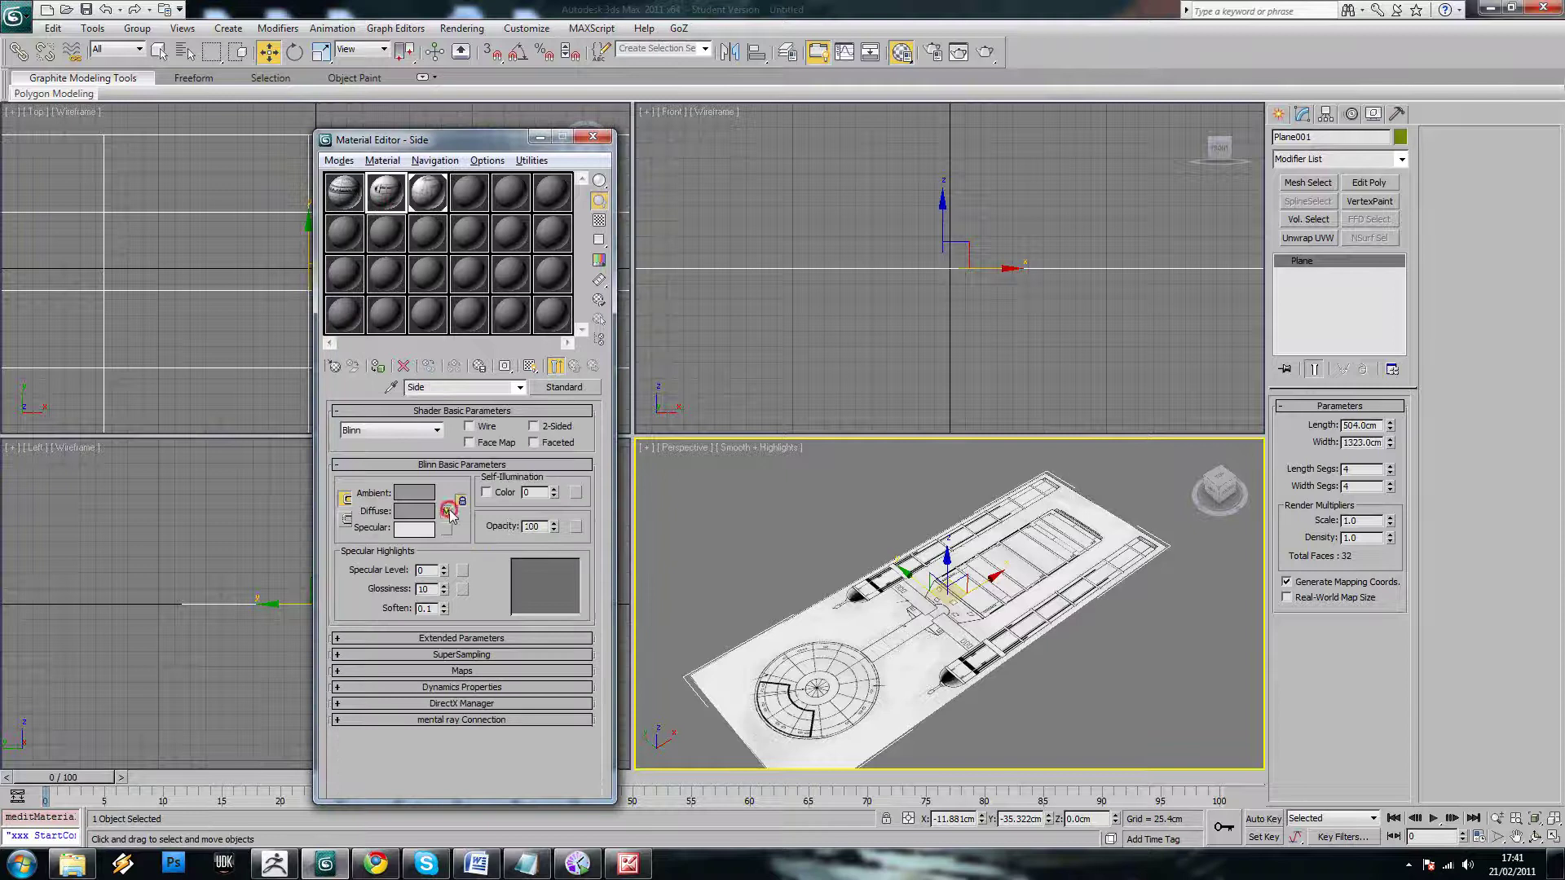
{"action": "left_click", "coordinate": [448, 511]}
{"action": "left_click", "coordinate": [519, 613]}
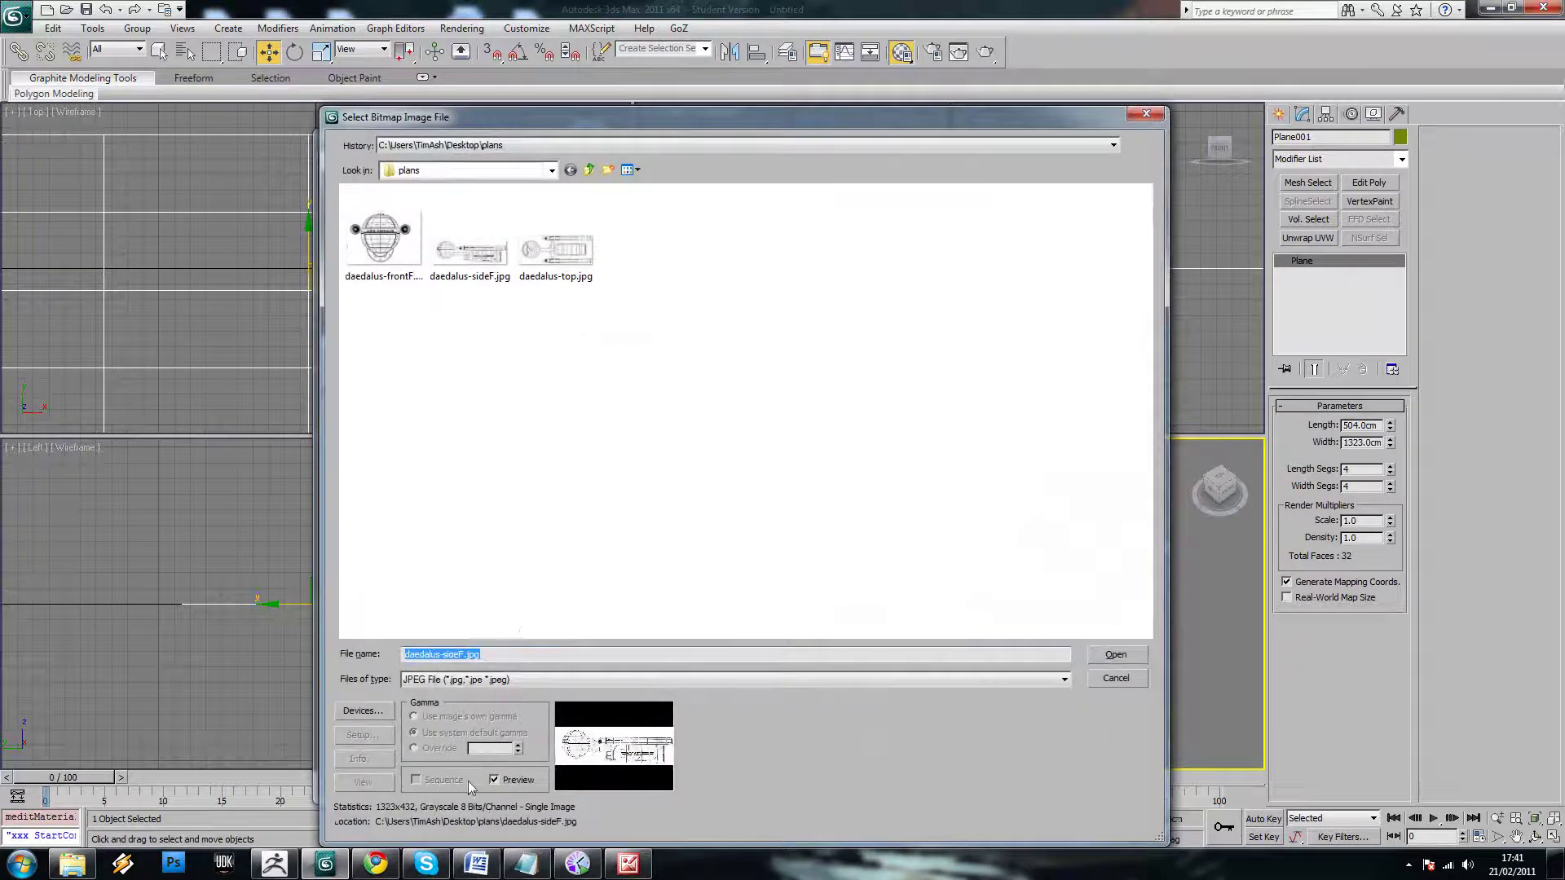
{"action": "left_click", "coordinate": [1146, 116]}
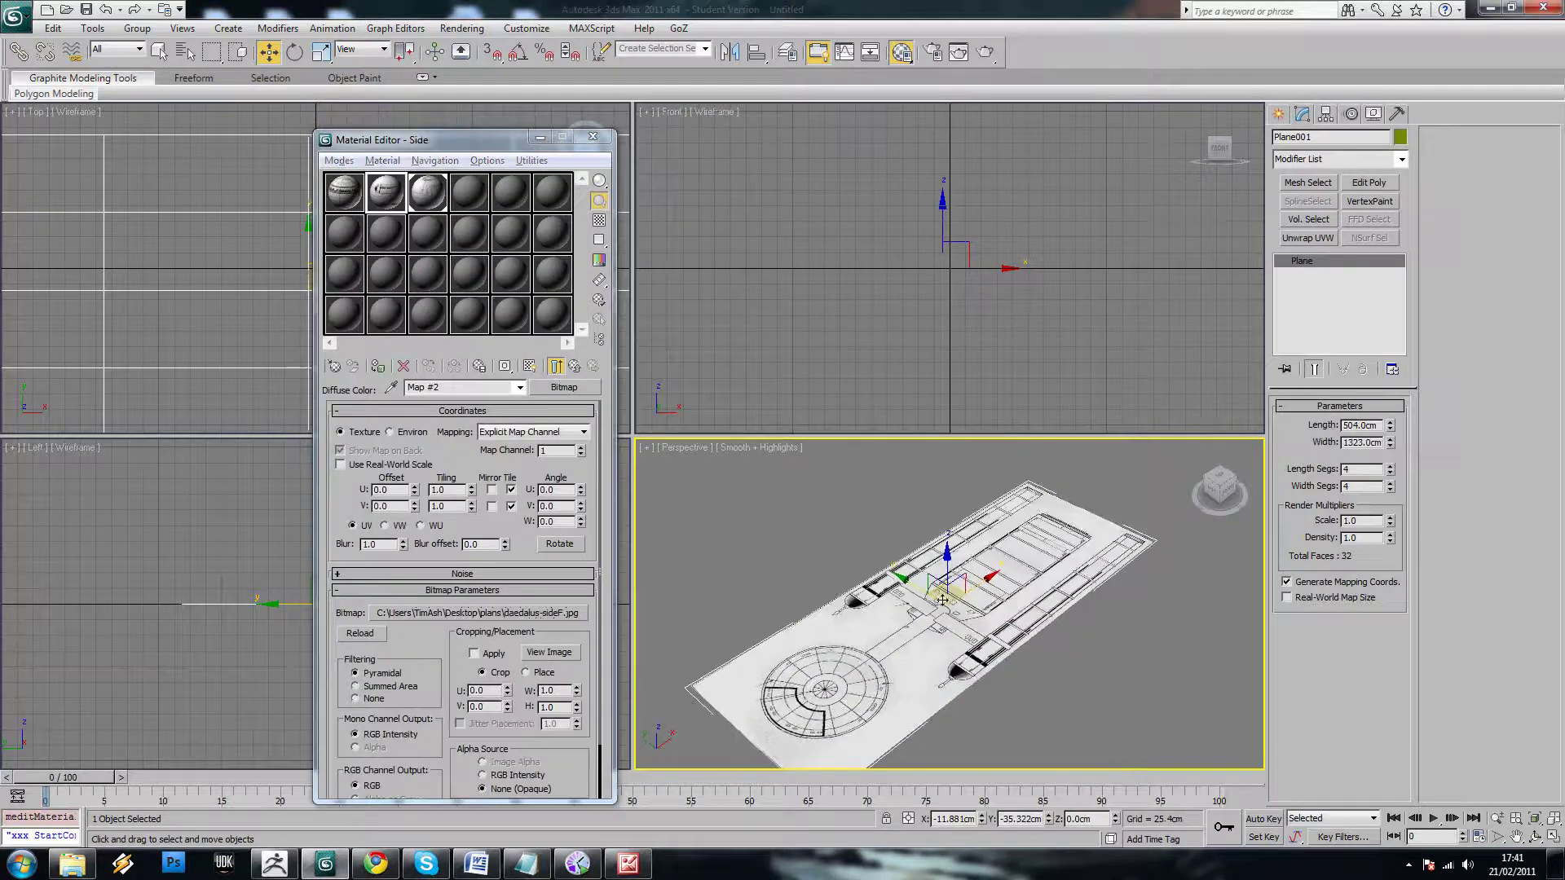
Clone the top-view plane along the Y axis as a single copy named Side_Plan
{"action": "left_click_drag", "start_coordinate": [905, 587], "coordinate": [677, 476], "text": "shift"}
{"action": "type", "text": "Top"}
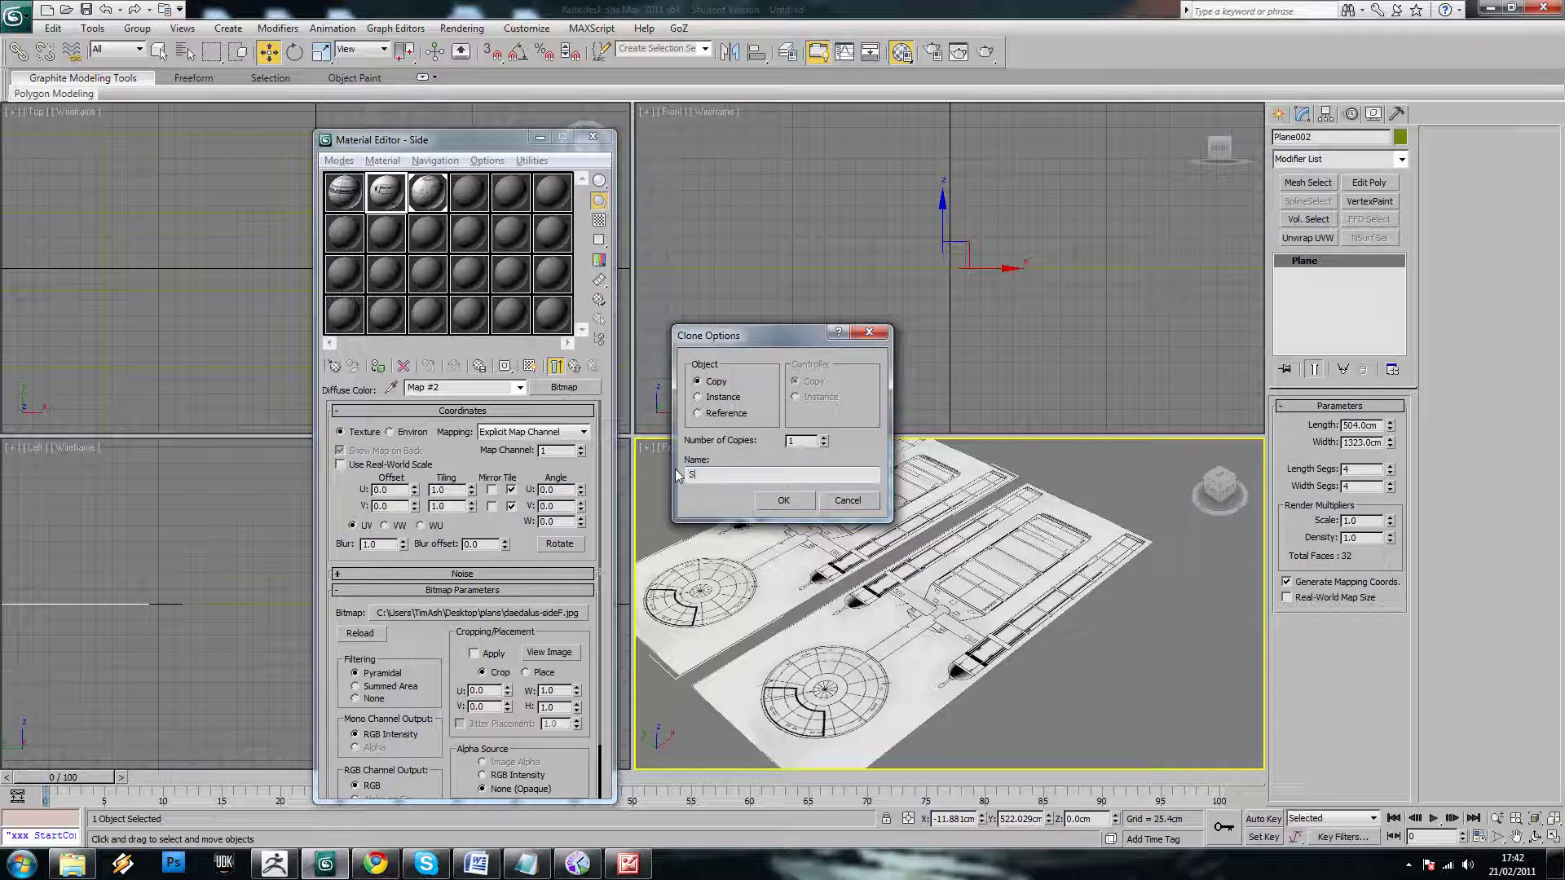
{"action": "type", "text": "Plan"}
{"action": "left_click", "coordinate": [803, 502]}
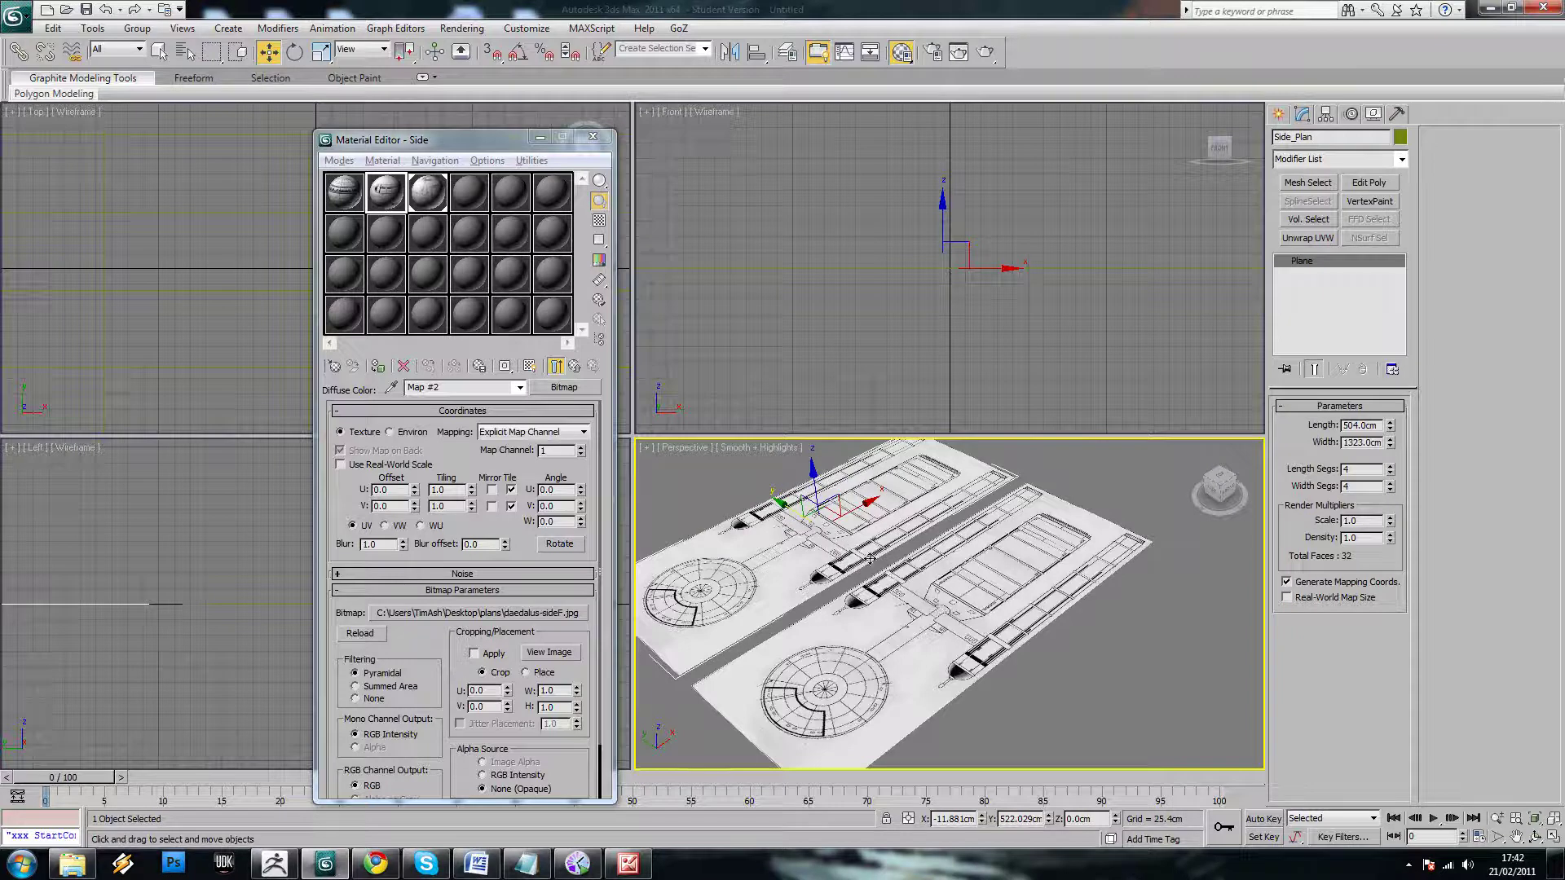
Select the Side_Plan plane and try to rotate it upright freehand without angle snapping
{"action": "middle_click_drag", "start_coordinate": [921, 580], "coordinate": [927, 593], "text": "alt"}
{"action": "left_click", "coordinate": [928, 594]}
{"action": "left_click", "coordinate": [759, 502]}
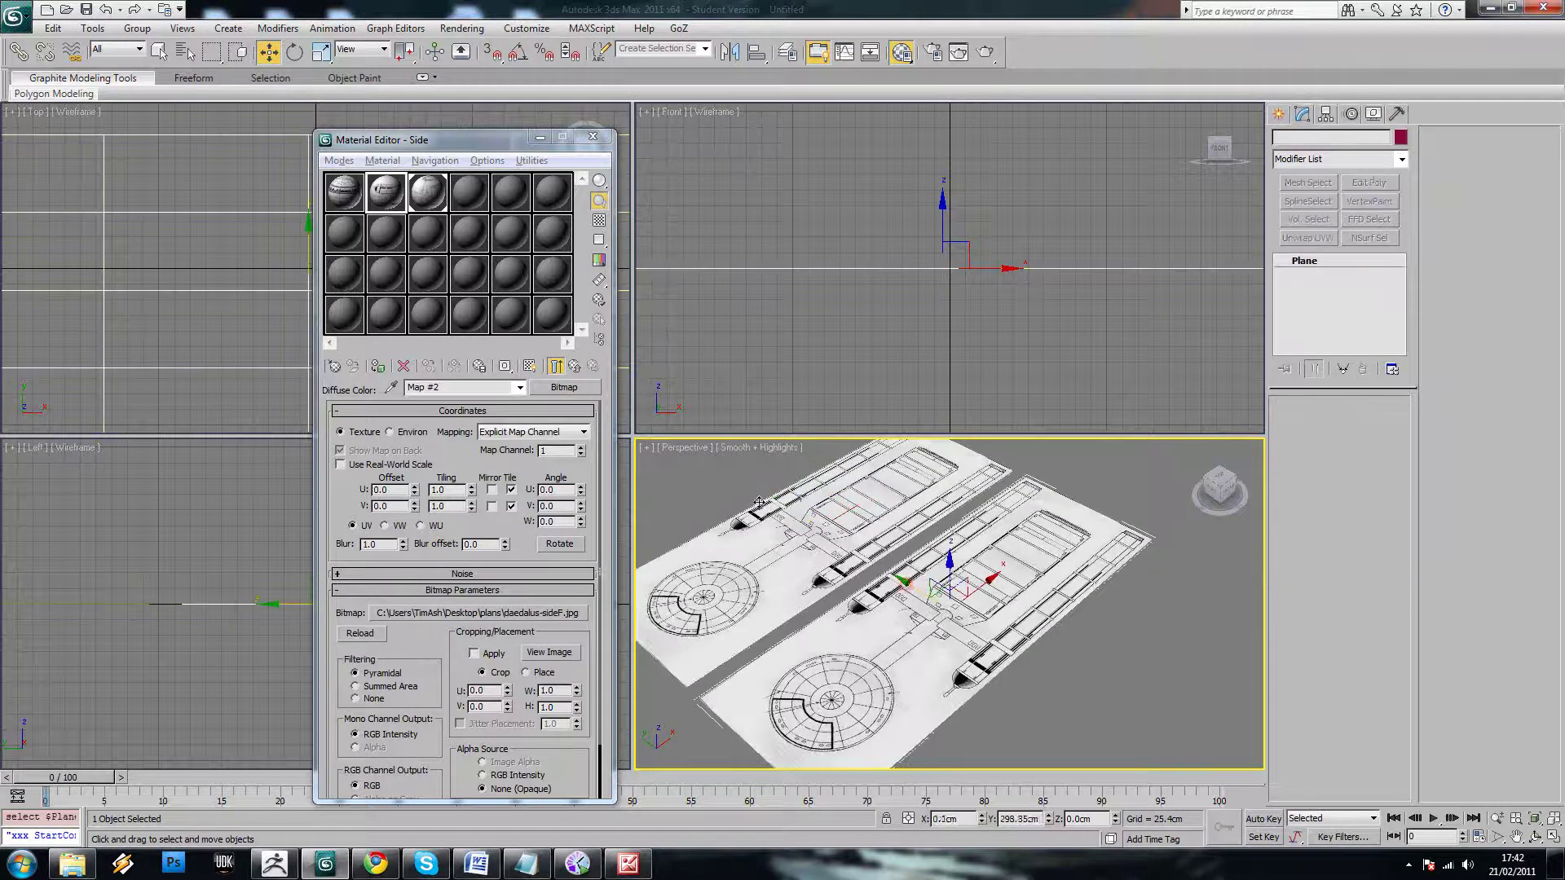
{"action": "left_click_drag", "start_coordinate": [759, 503], "coordinate": [824, 499], "text": "shift"}
{"action": "left_click", "coordinate": [839, 499]}
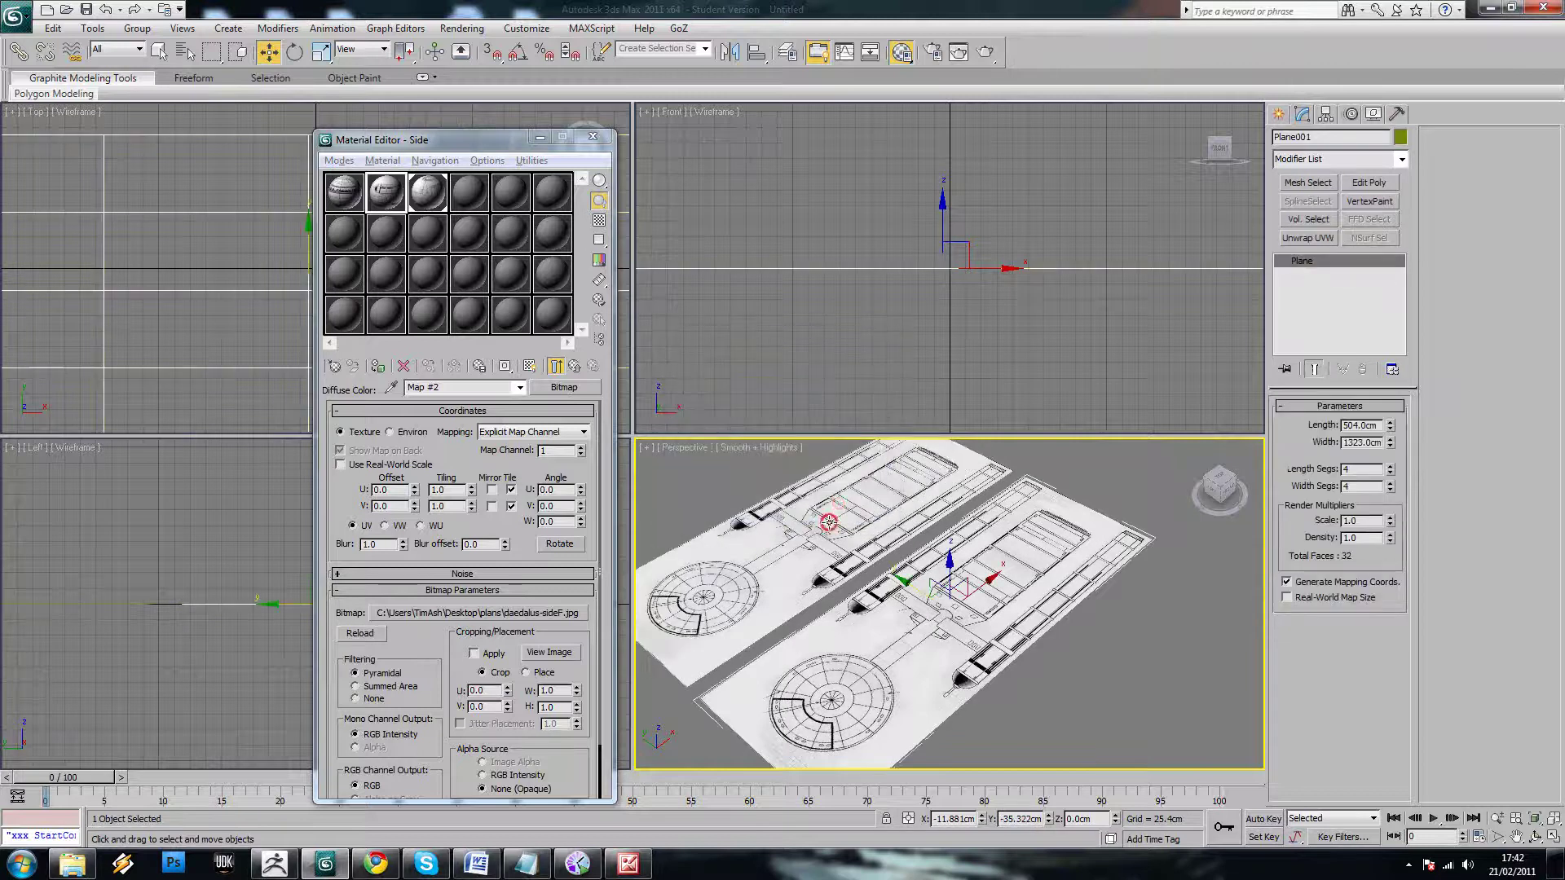
{"action": "left_click", "coordinate": [828, 521]}
{"action": "left_click", "coordinate": [297, 55]}
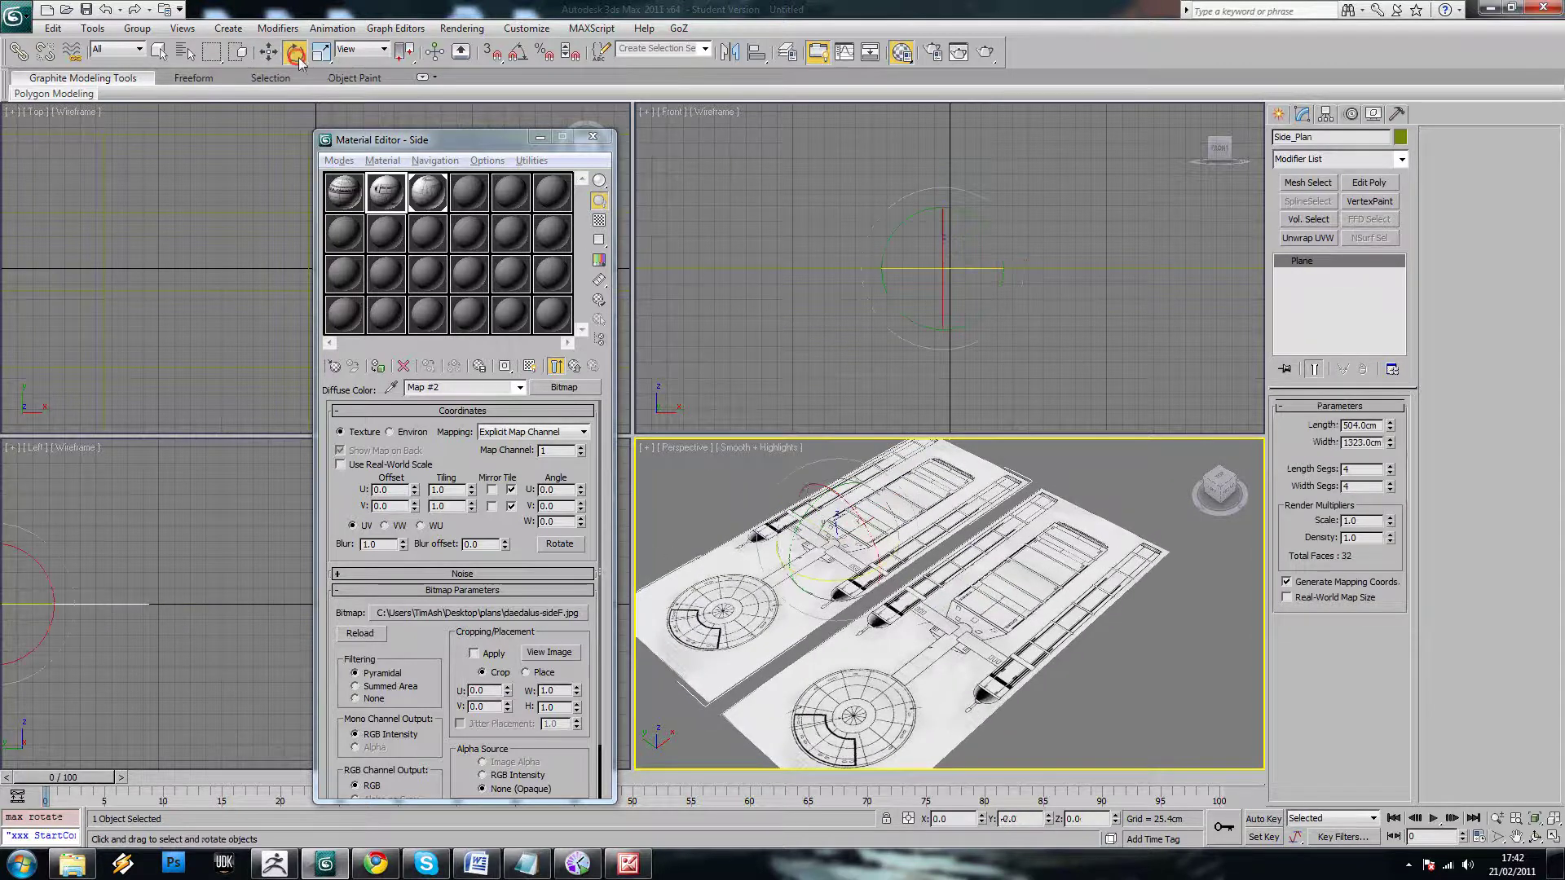
{"action": "left_click_drag", "start_coordinate": [847, 510], "coordinate": [880, 530]}
{"action": "key", "text": "ctrl+z"}
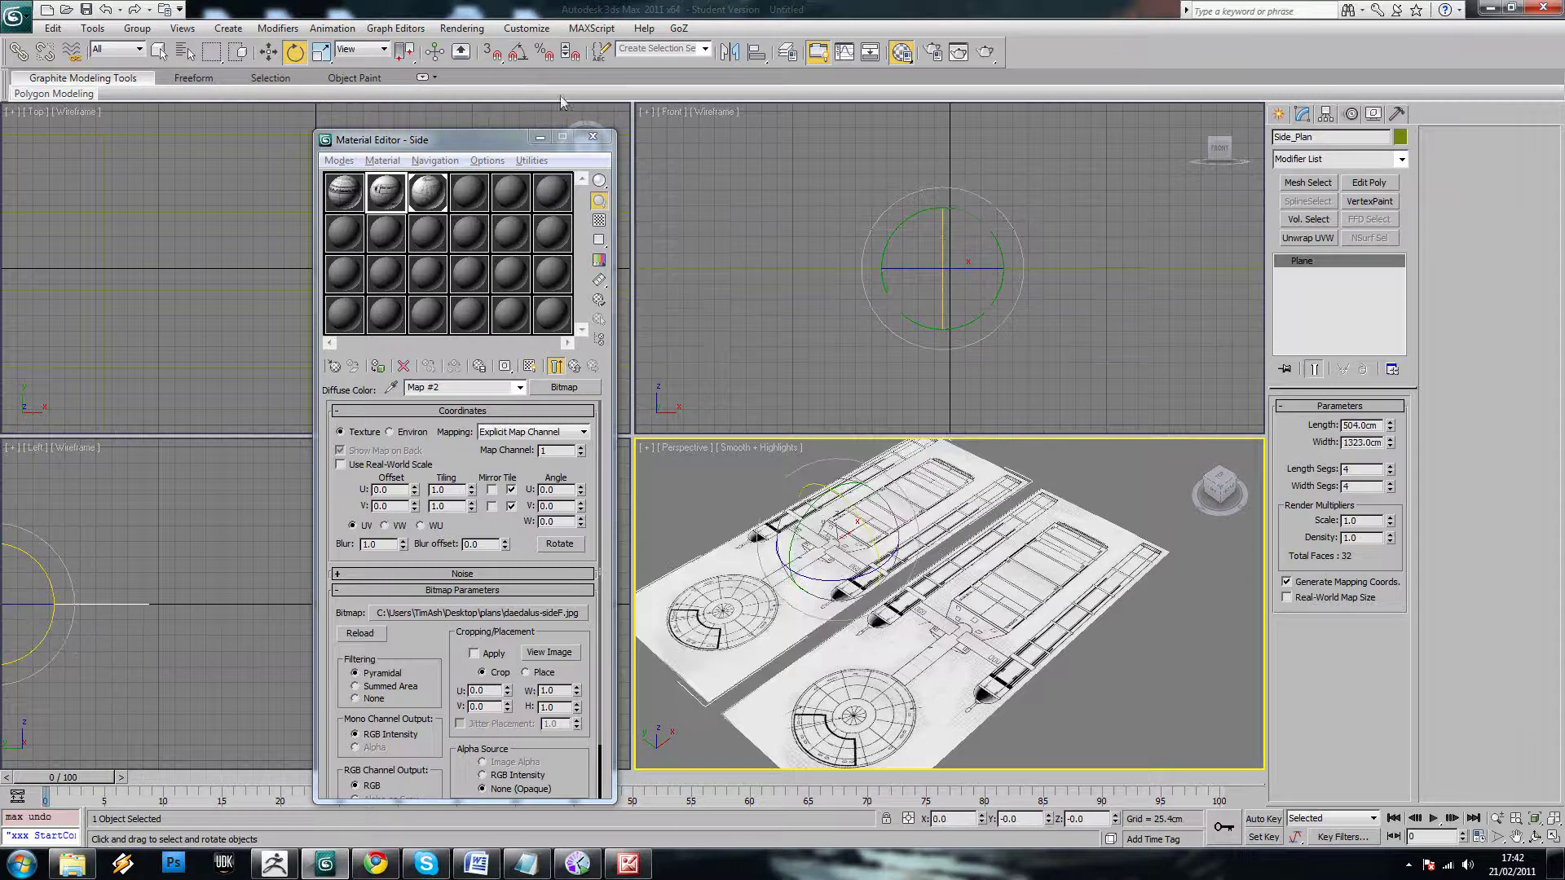
Turn on angle snapping and rotate the Side_Plan plane 90 degrees about the X axis
{"action": "left_click", "coordinate": [518, 54]}
{"action": "middle_click_drag", "start_coordinate": [858, 515], "coordinate": [881, 531]}
{"action": "key", "text": "a"}
{"action": "key", "text": "a"}
{"action": "key", "text": "a"}
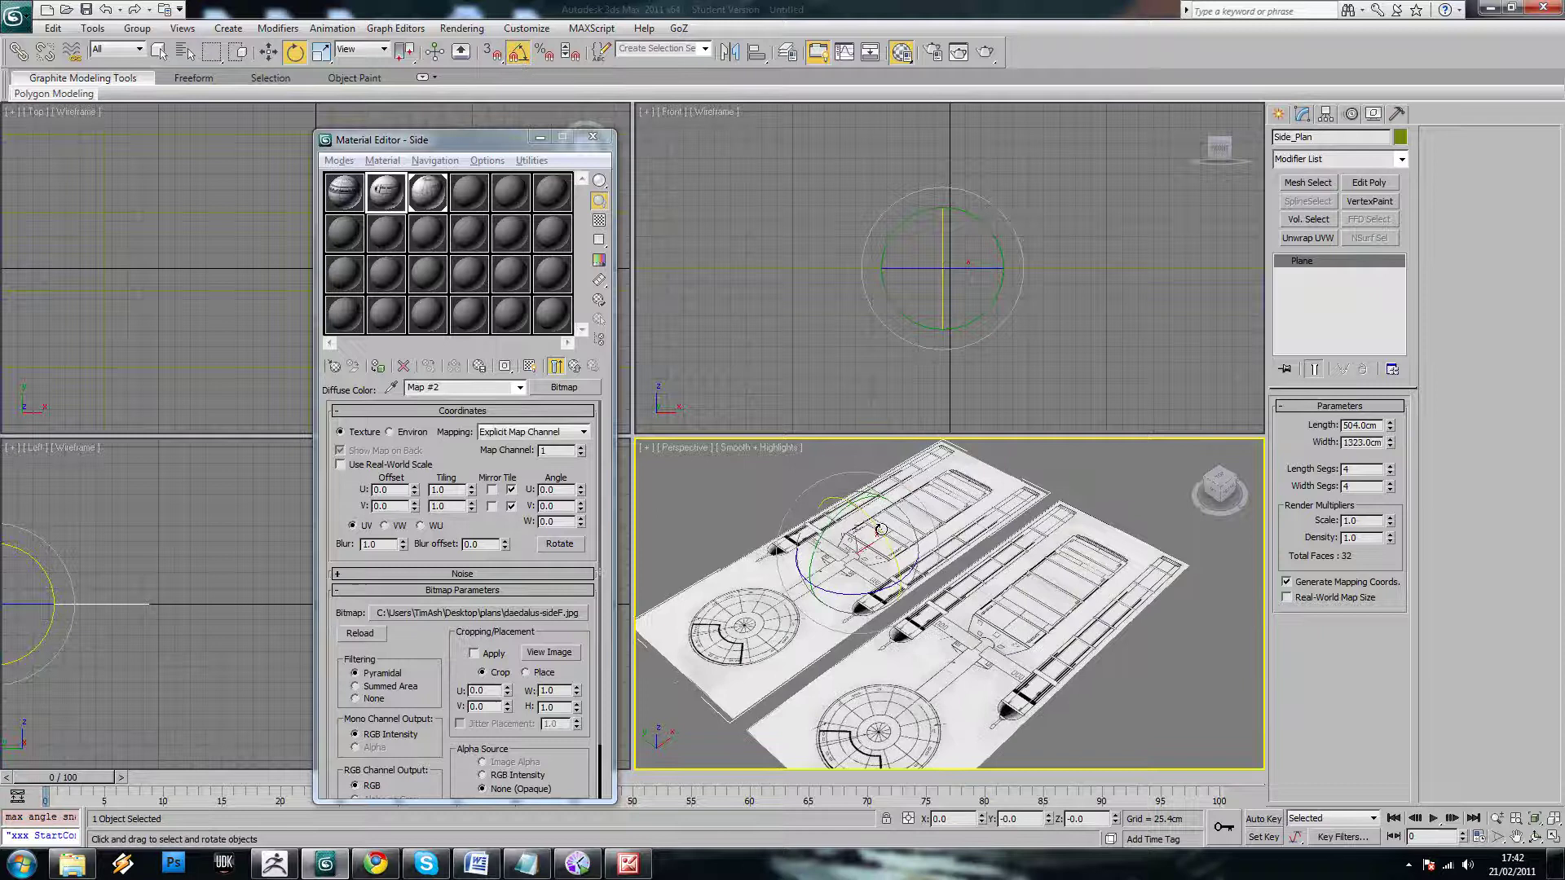
{"action": "key", "text": "a"}
{"action": "left_click_drag", "start_coordinate": [880, 531], "coordinate": [937, 575]}
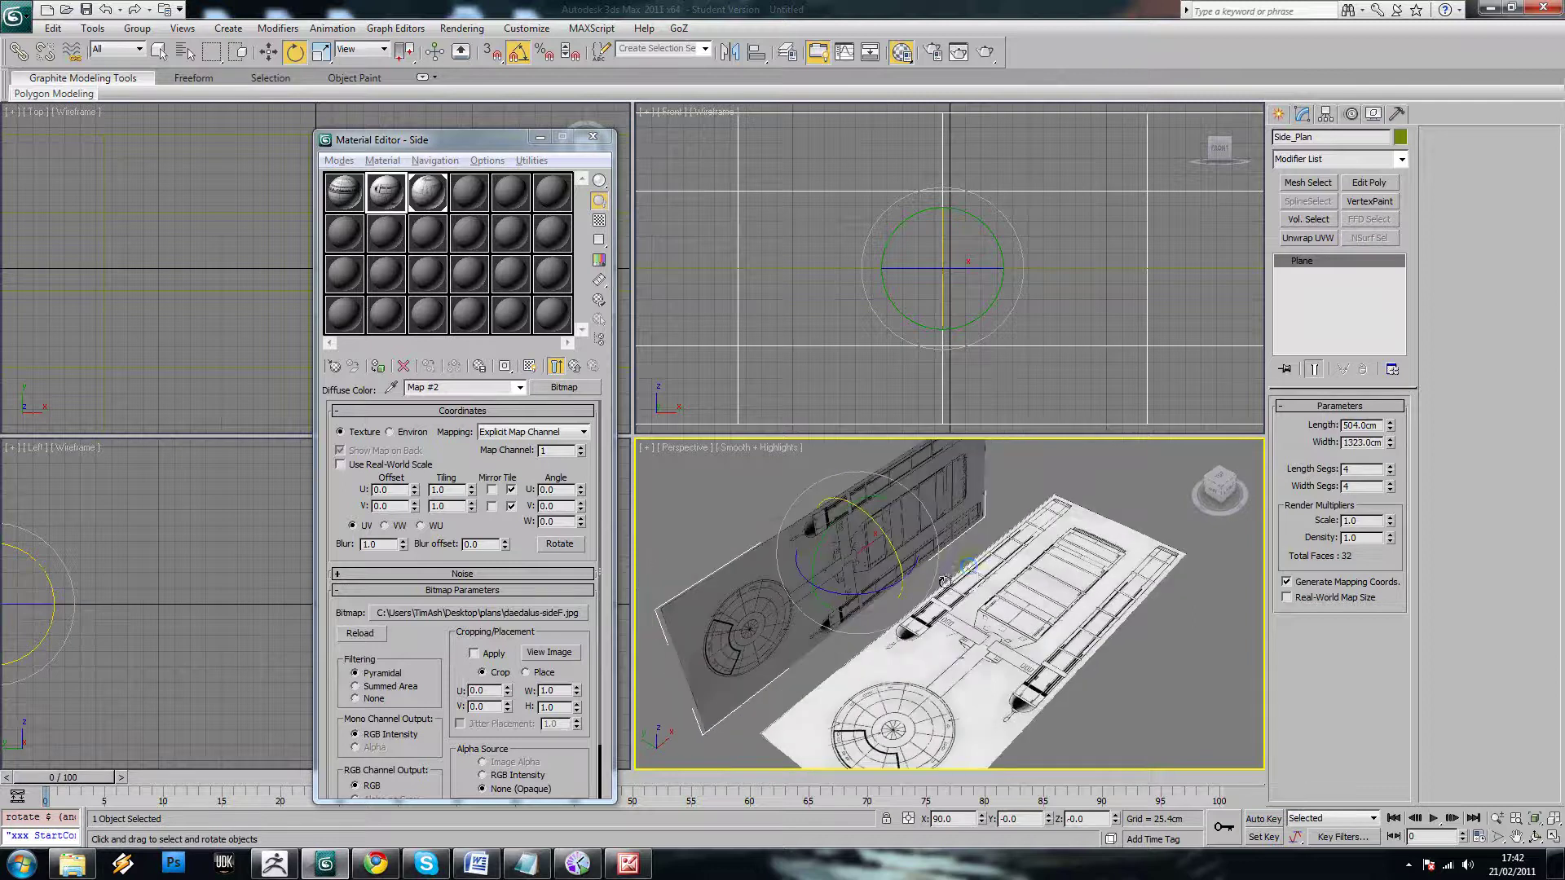
{"action": "key", "text": "w"}
Assign the Side material to the Side_Plan plane and display its map in the viewport
{"action": "middle_click_drag", "start_coordinate": [974, 574], "coordinate": [886, 485], "text": "alt"}
{"action": "left_click", "coordinate": [409, 204]}
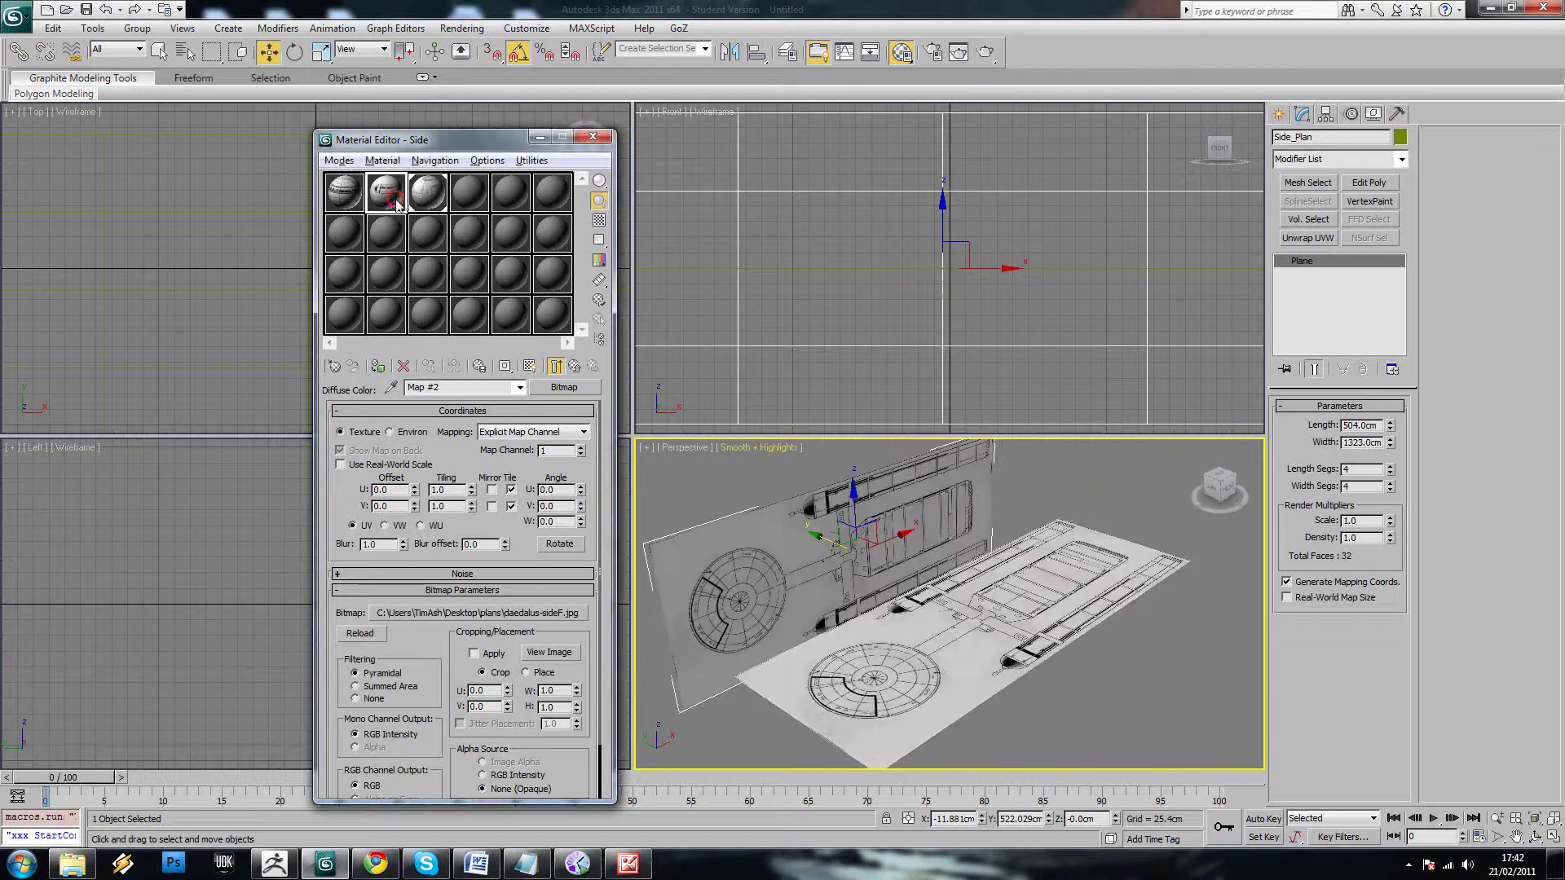
{"action": "left_click", "coordinate": [379, 366]}
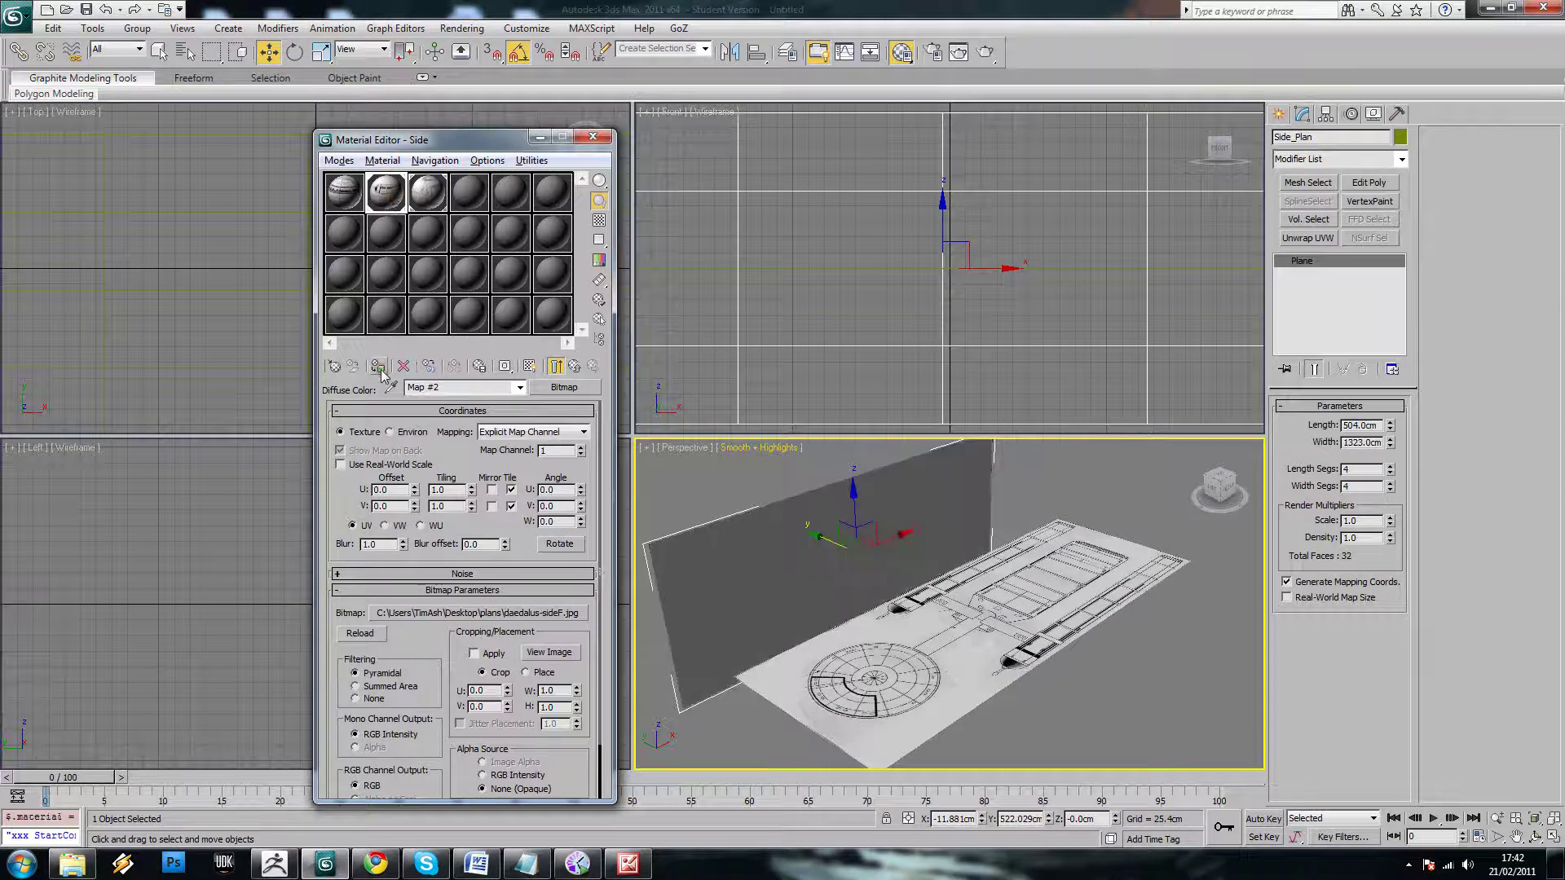
{"action": "left_click", "coordinate": [530, 367]}
{"action": "middle_click_drag", "start_coordinate": [912, 535], "coordinate": [900, 548], "text": "alt"}
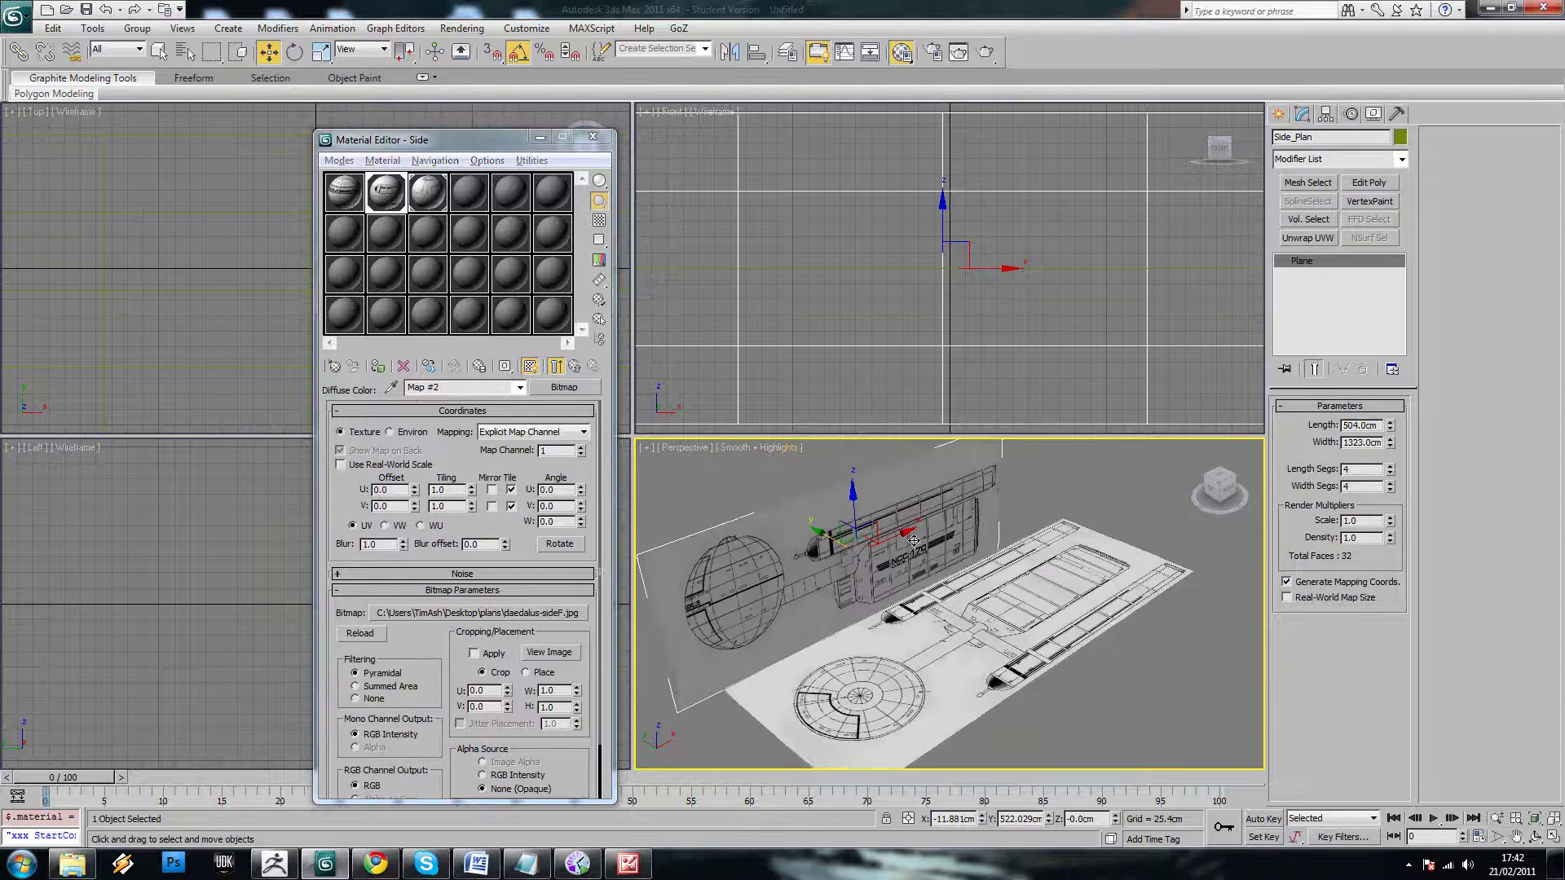
Check the Side bitmap's pixel size and set the Side_Plan plane's length to 432 cm to match
{"action": "left_click", "coordinate": [550, 612]}
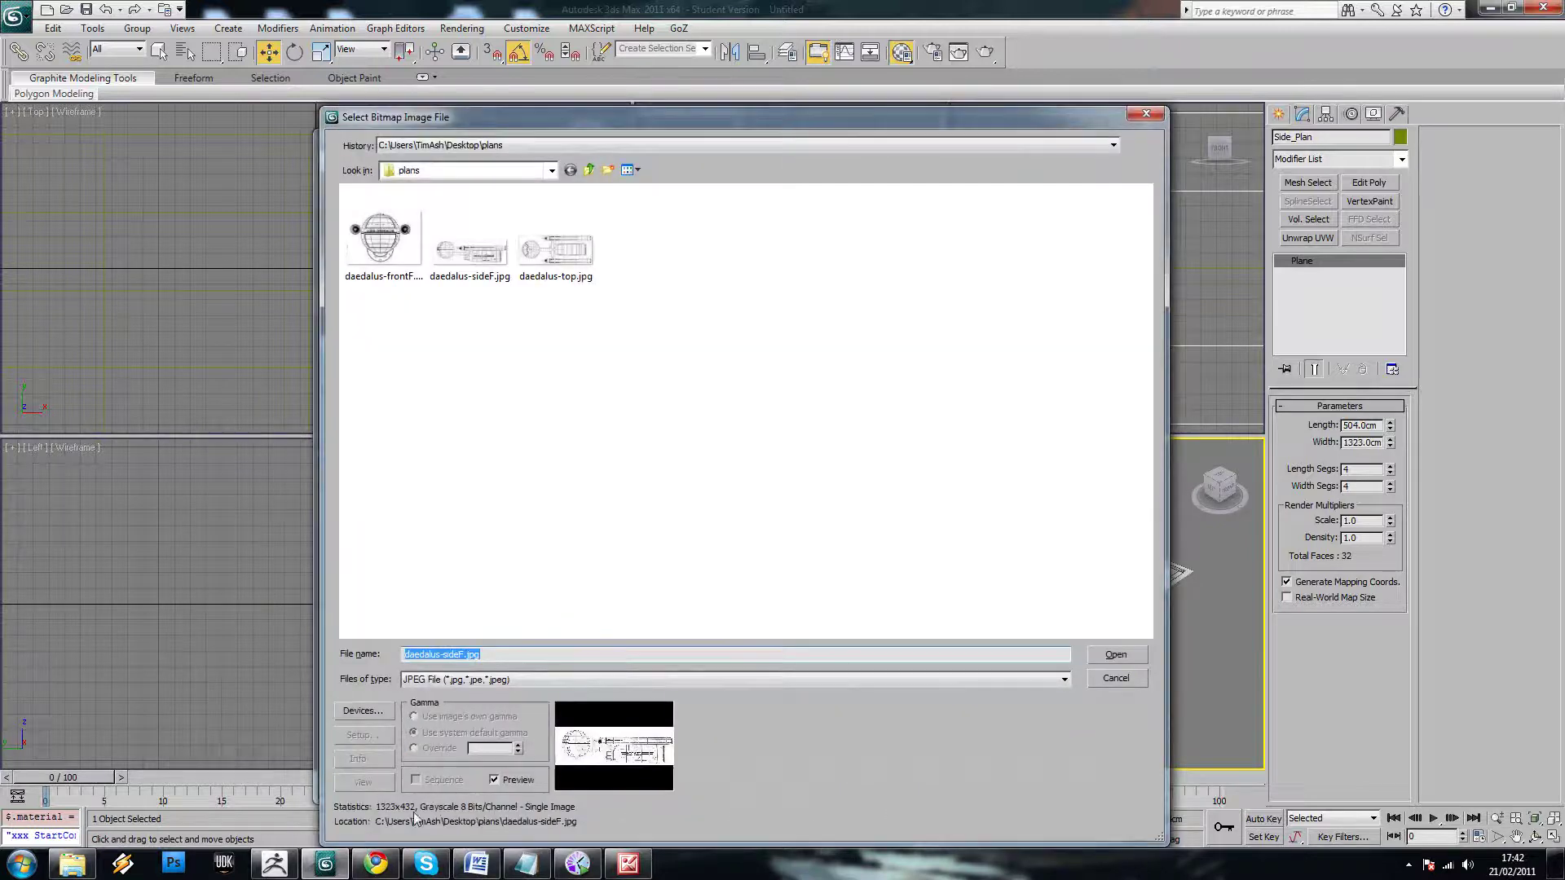
{"action": "left_click", "coordinate": [1116, 678]}
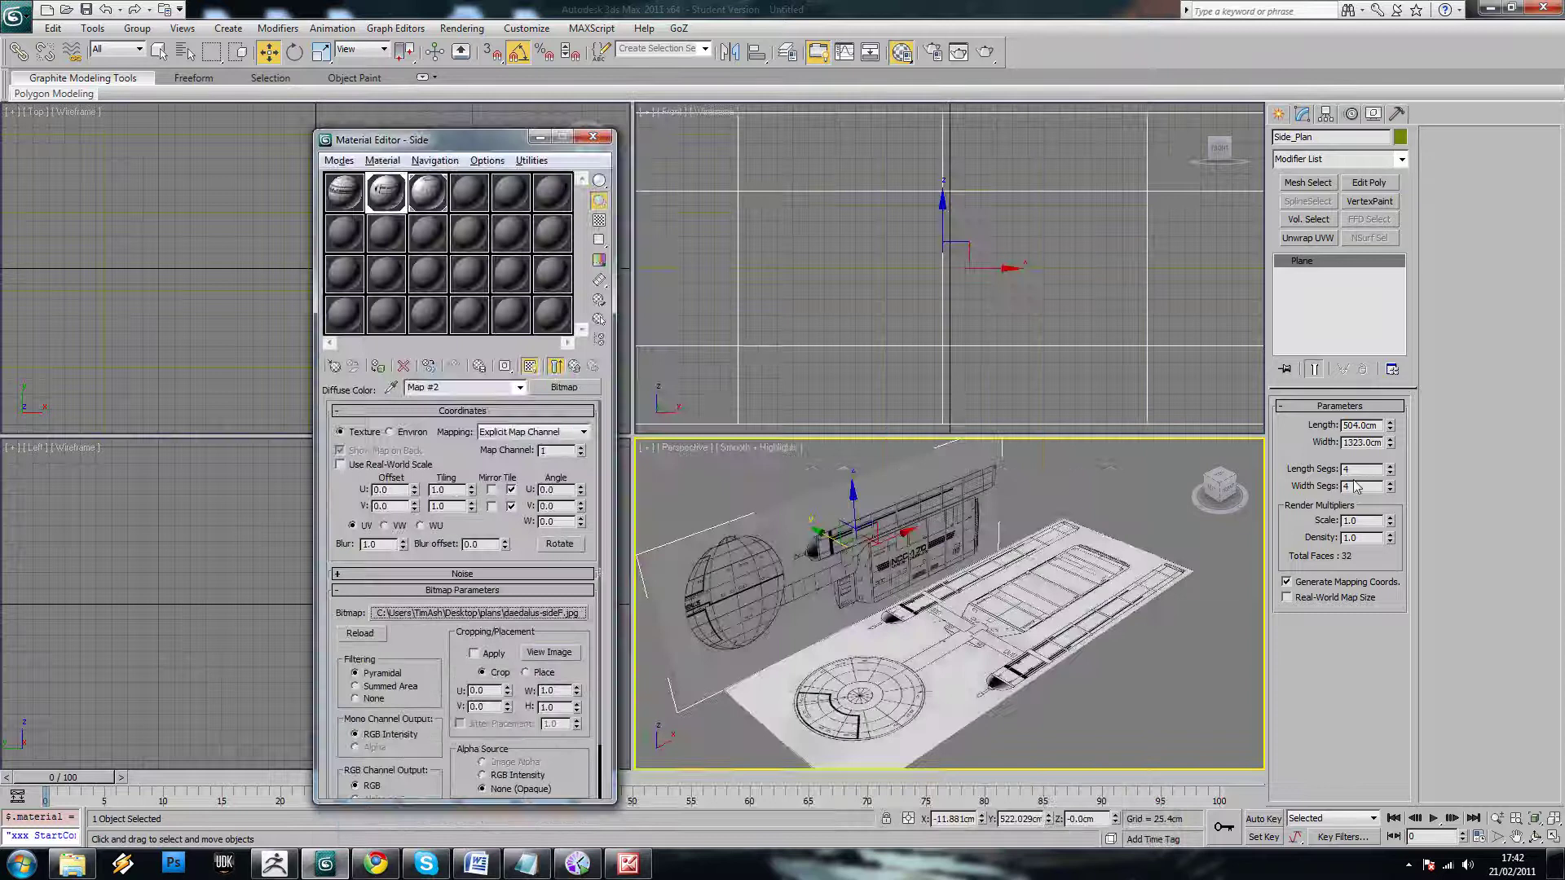
{"action": "double_click", "coordinate": [1377, 426]}
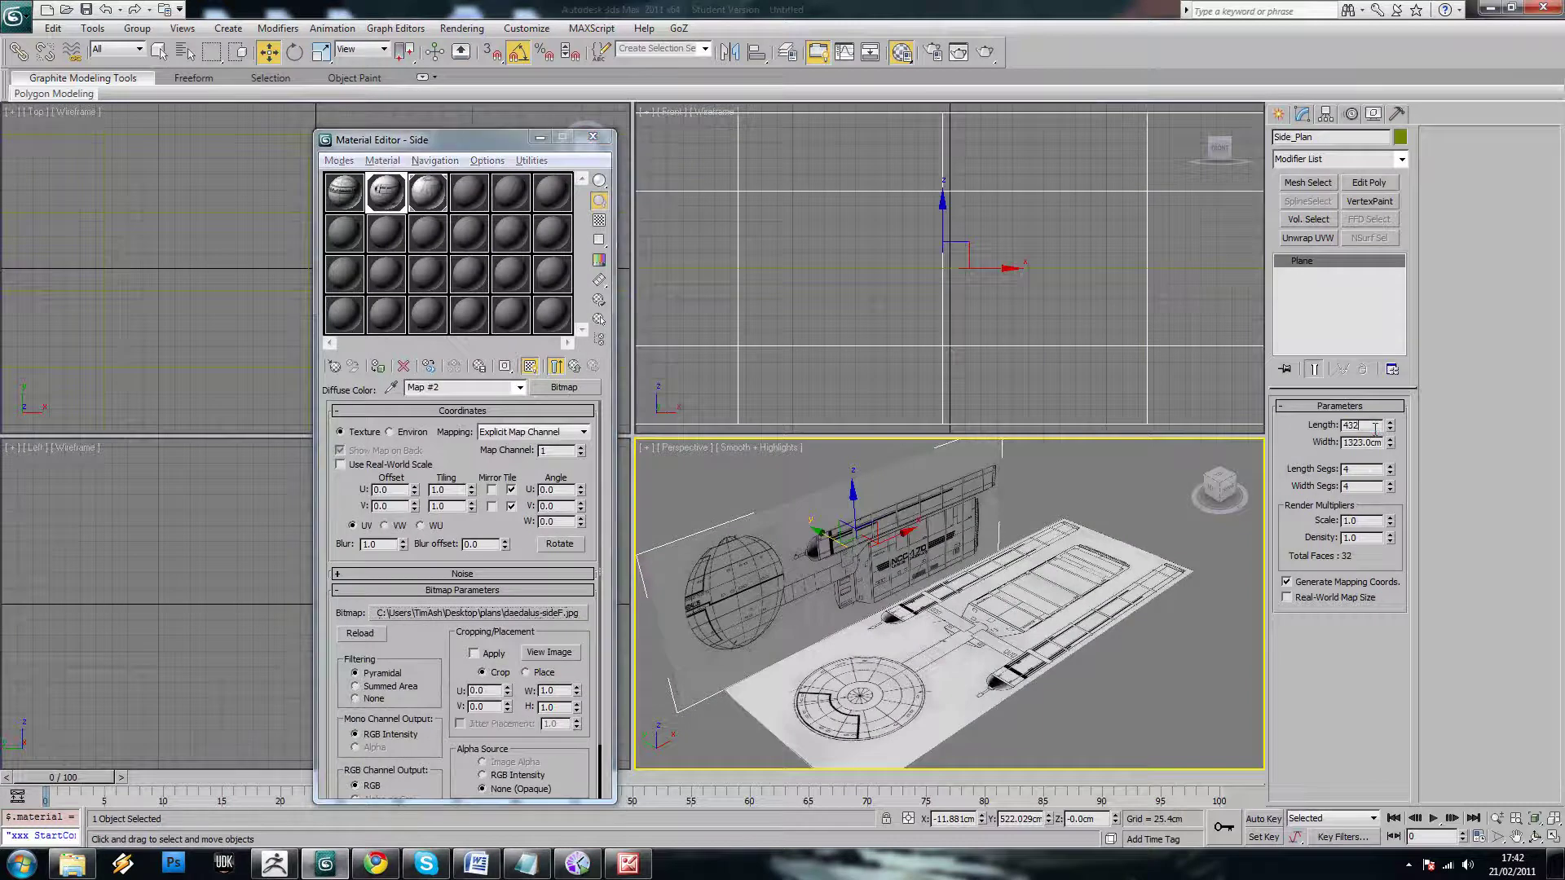
{"action": "key", "text": "Return"}
{"action": "middle_click_drag", "start_coordinate": [1025, 550], "coordinate": [1025, 551], "text": "alt"}
{"action": "right_click", "coordinate": [1045, 503]}
{"action": "middle_click_drag", "start_coordinate": [1029, 496], "coordinate": [1023, 523]}
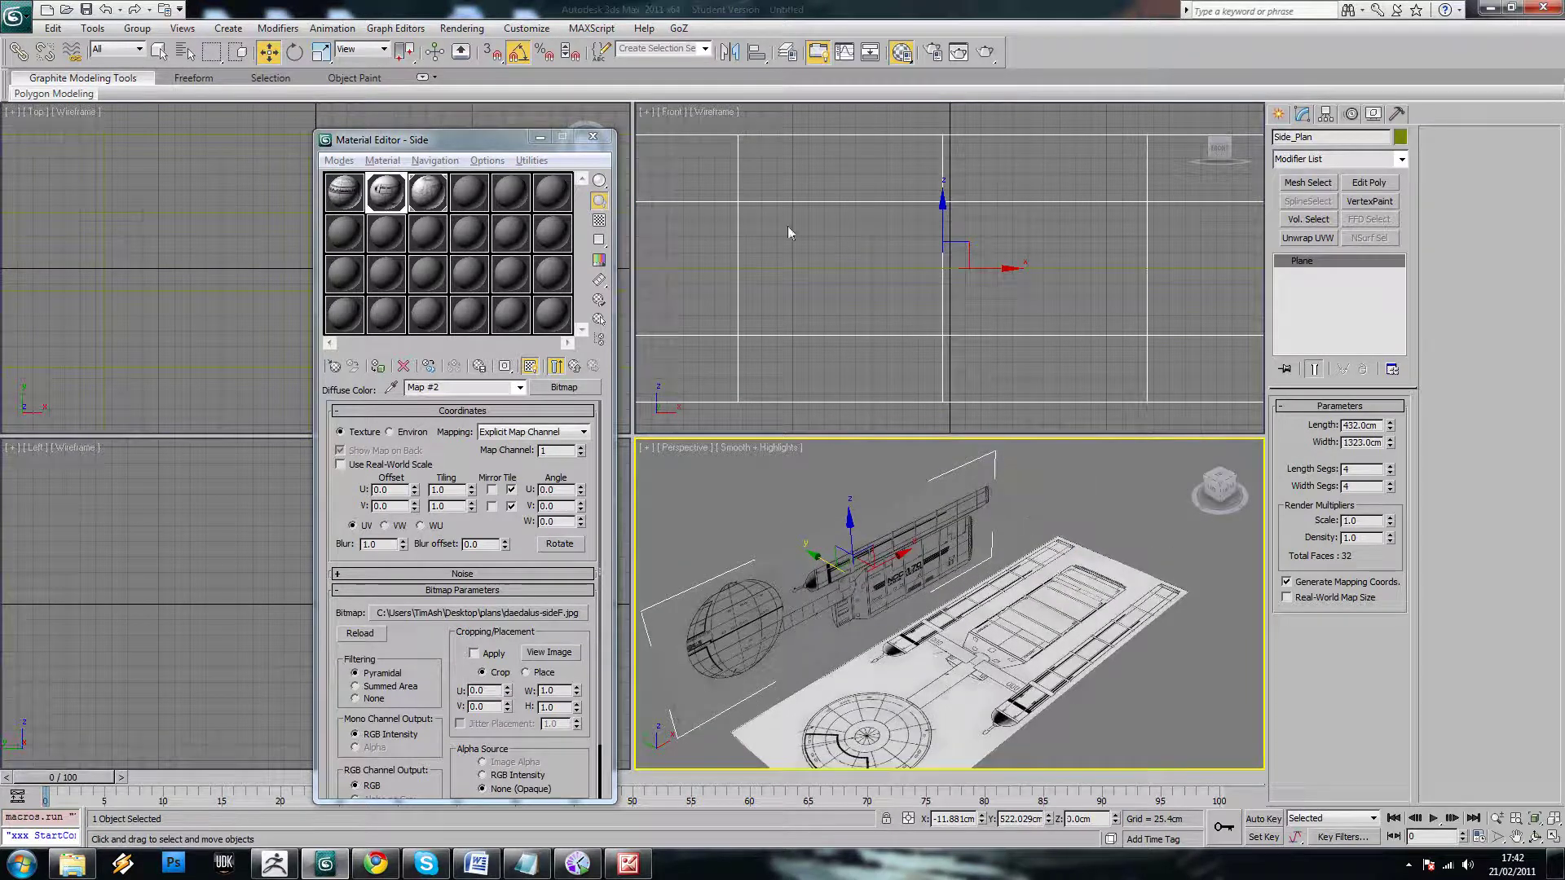
Turn on 3D snapping with Endpoint as an active snap target in the grid and snap settings
{"action": "left_click", "coordinate": [493, 54]}
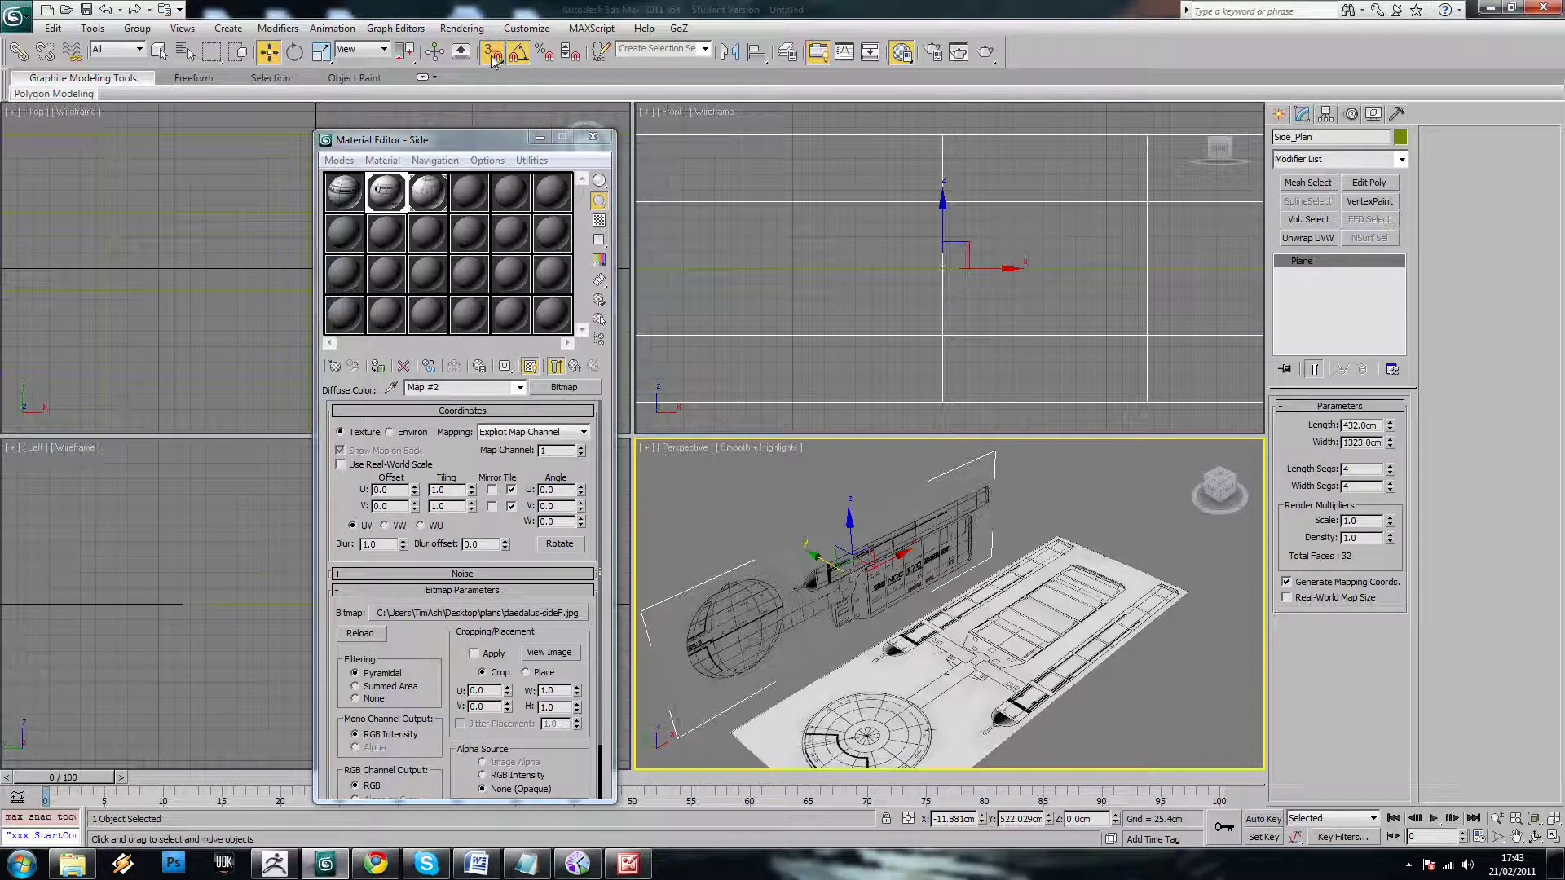
{"action": "right_click", "coordinate": [493, 54]}
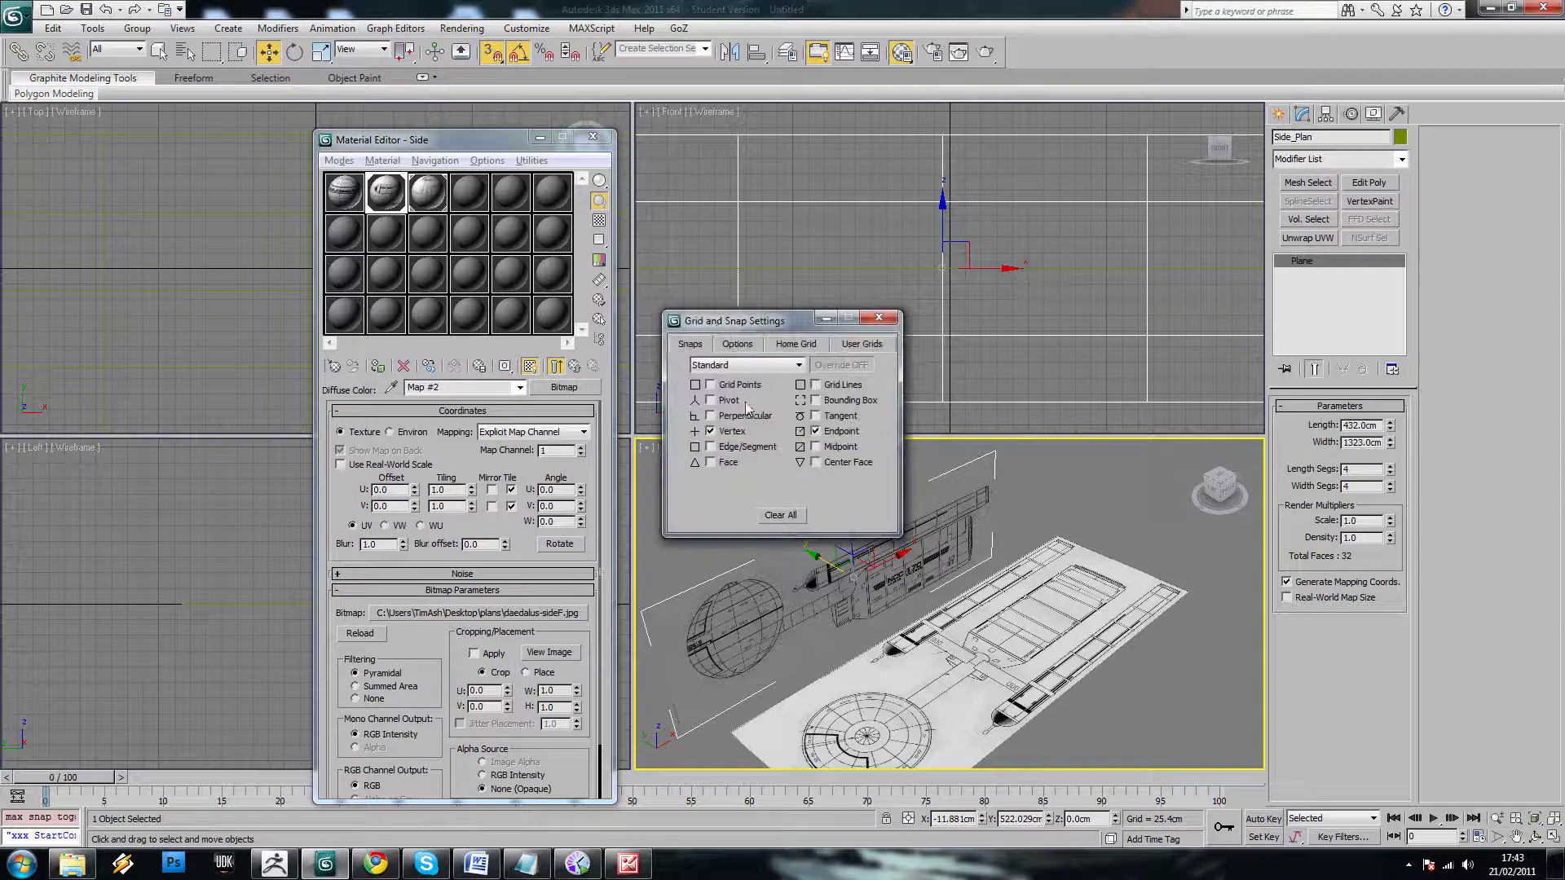
{"action": "left_click", "coordinate": [712, 432]}
{"action": "left_click", "coordinate": [879, 318]}
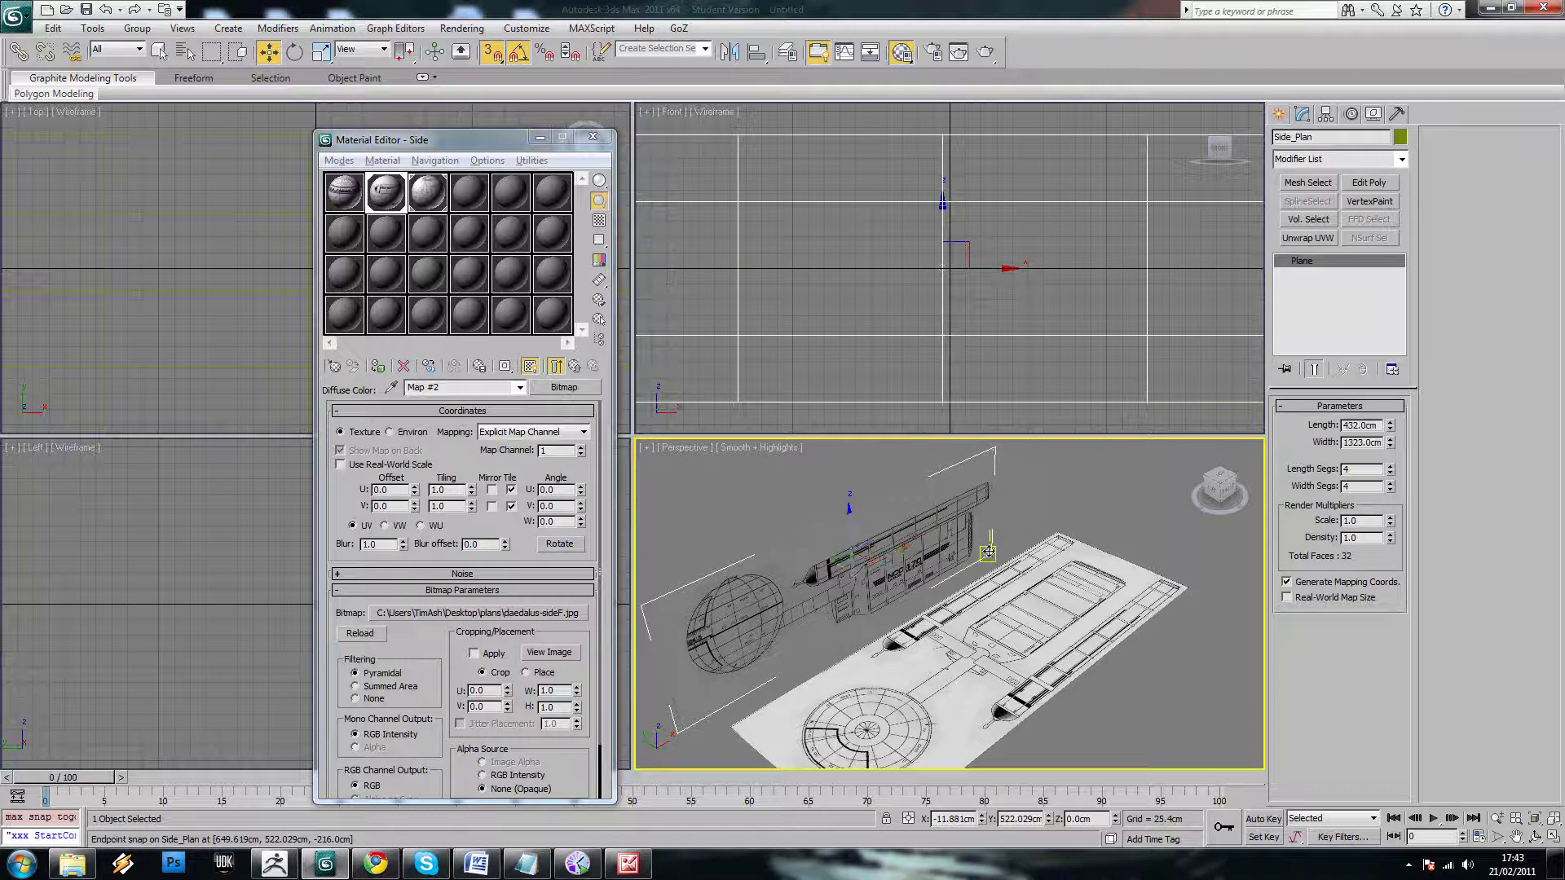
Snap the lower rear corner of the Side_Plan plane onto the adjacent corner of the top-view plane and turn snapping off
{"action": "left_click_drag", "start_coordinate": [987, 554], "coordinate": [1057, 531]}
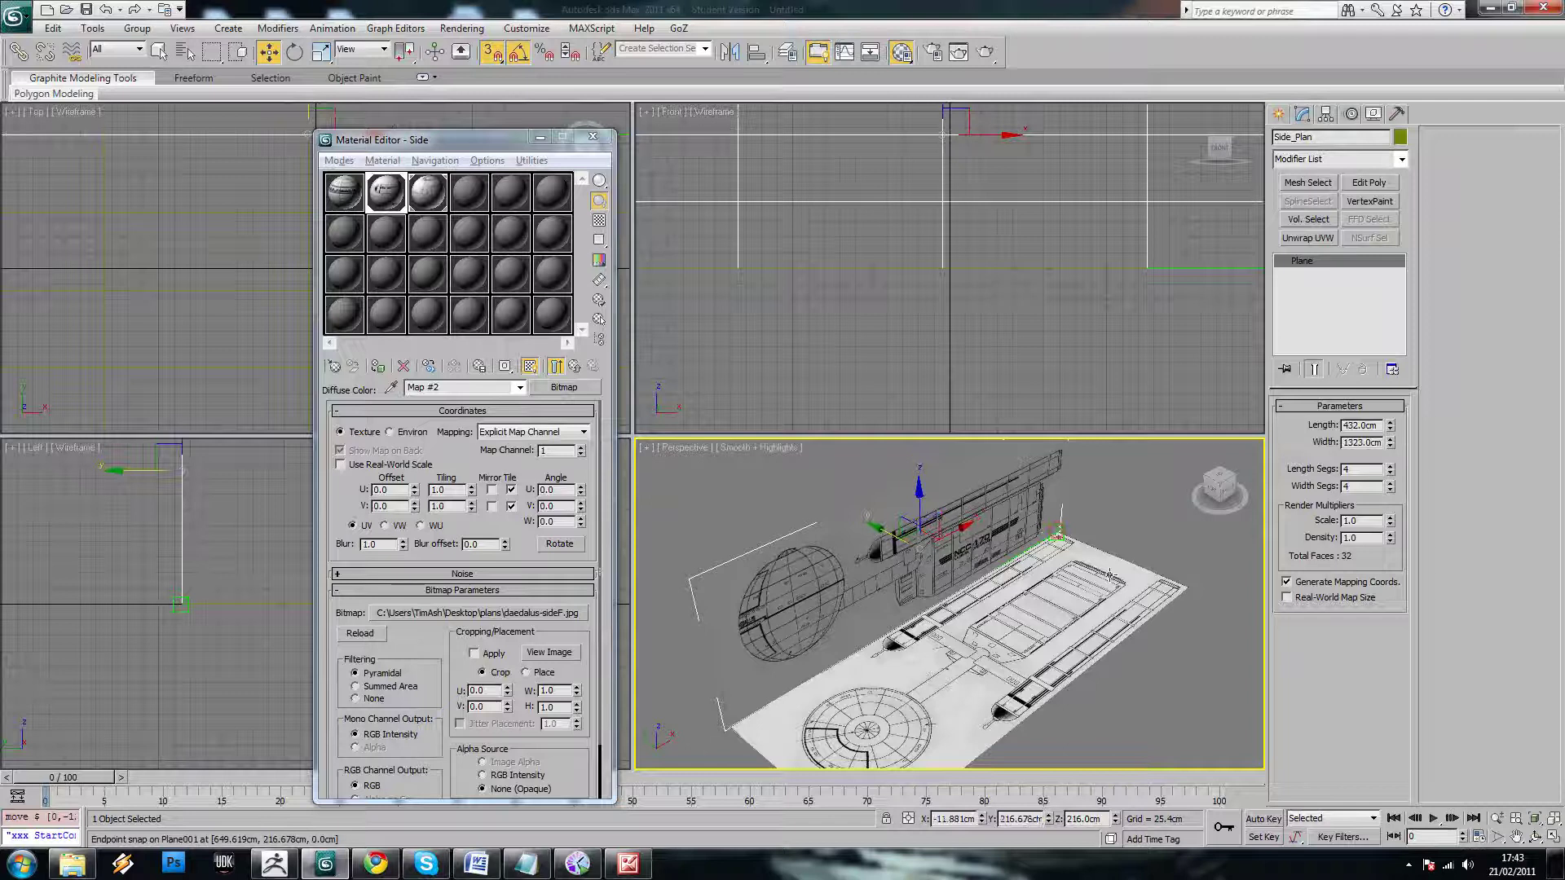
{"action": "middle_click_drag", "start_coordinate": [1118, 559], "coordinate": [934, 459], "text": "alt"}
{"action": "key", "text": "s"}
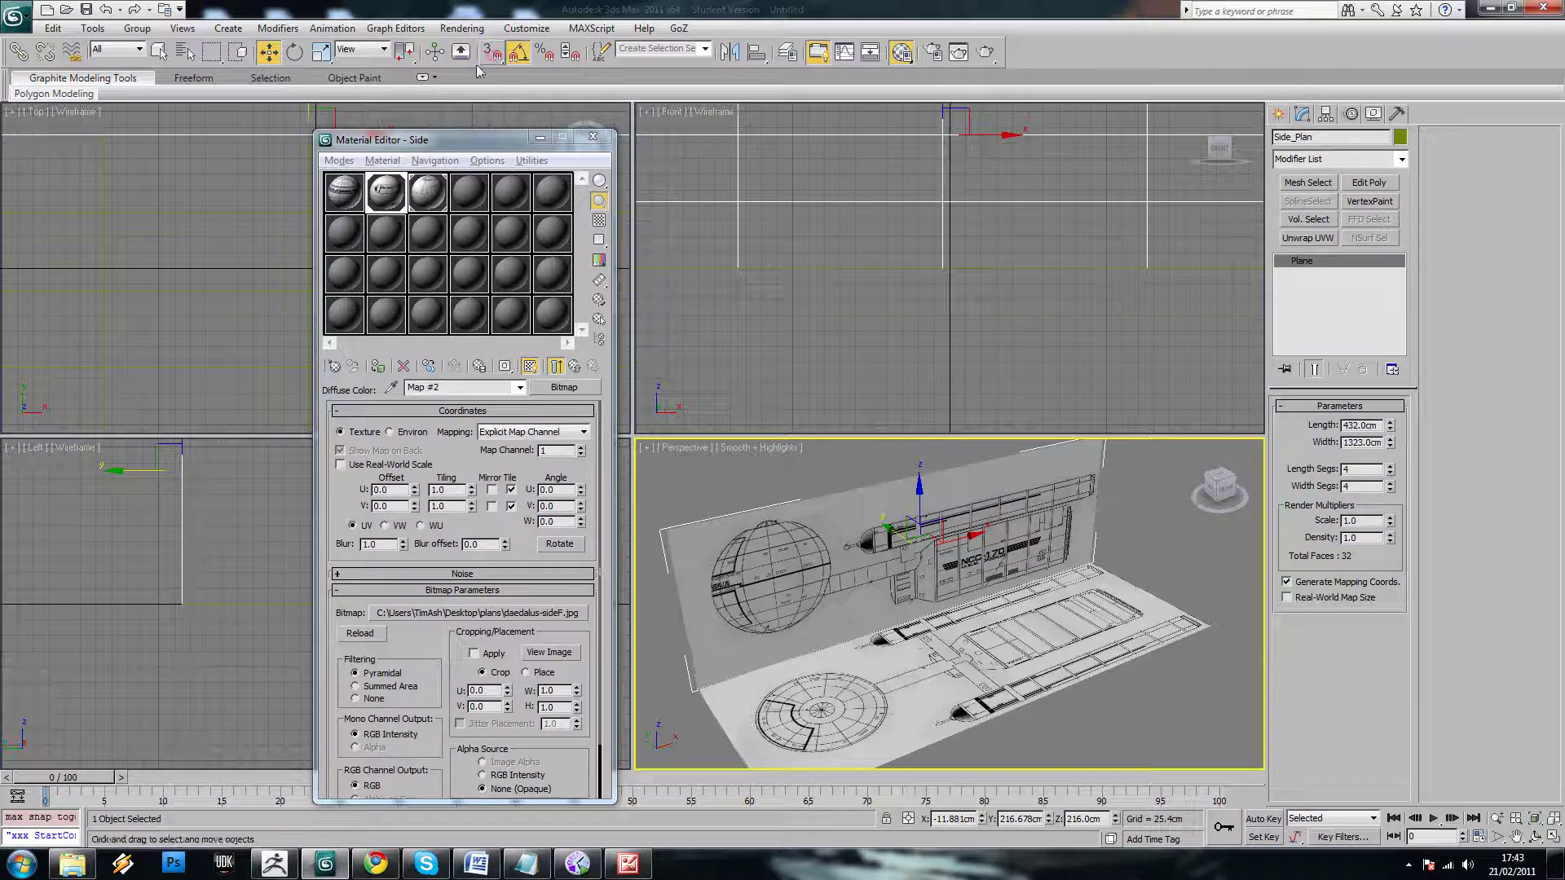
{"action": "middle_click_drag", "start_coordinate": [1052, 534], "coordinate": [1075, 544], "text": "alt"}
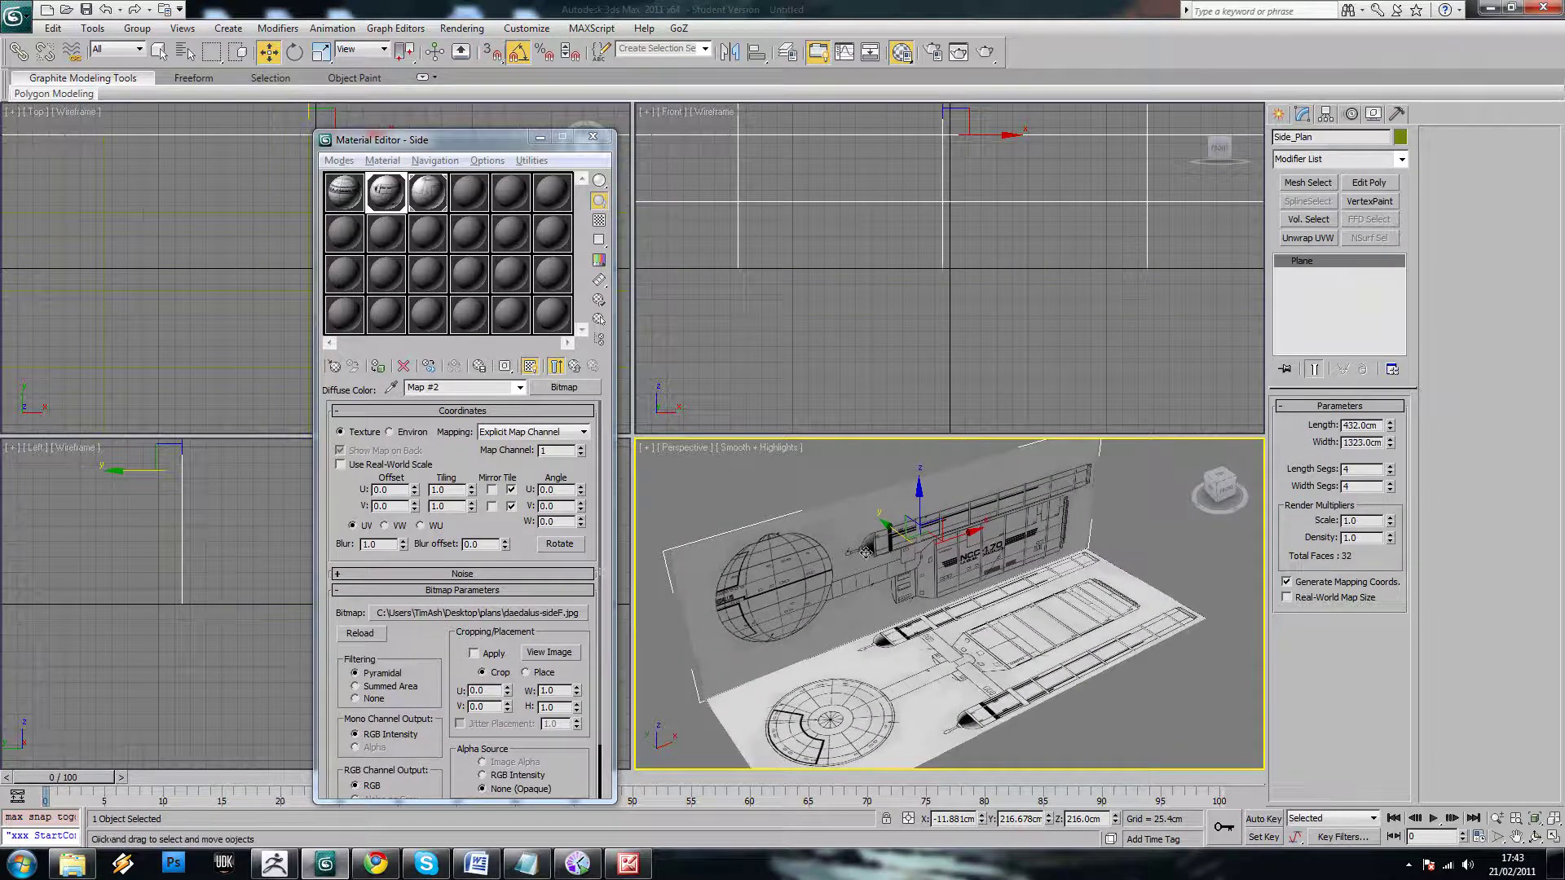
{"action": "middle_click_drag", "start_coordinate": [996, 582], "coordinate": [1122, 535], "text": "alt"}
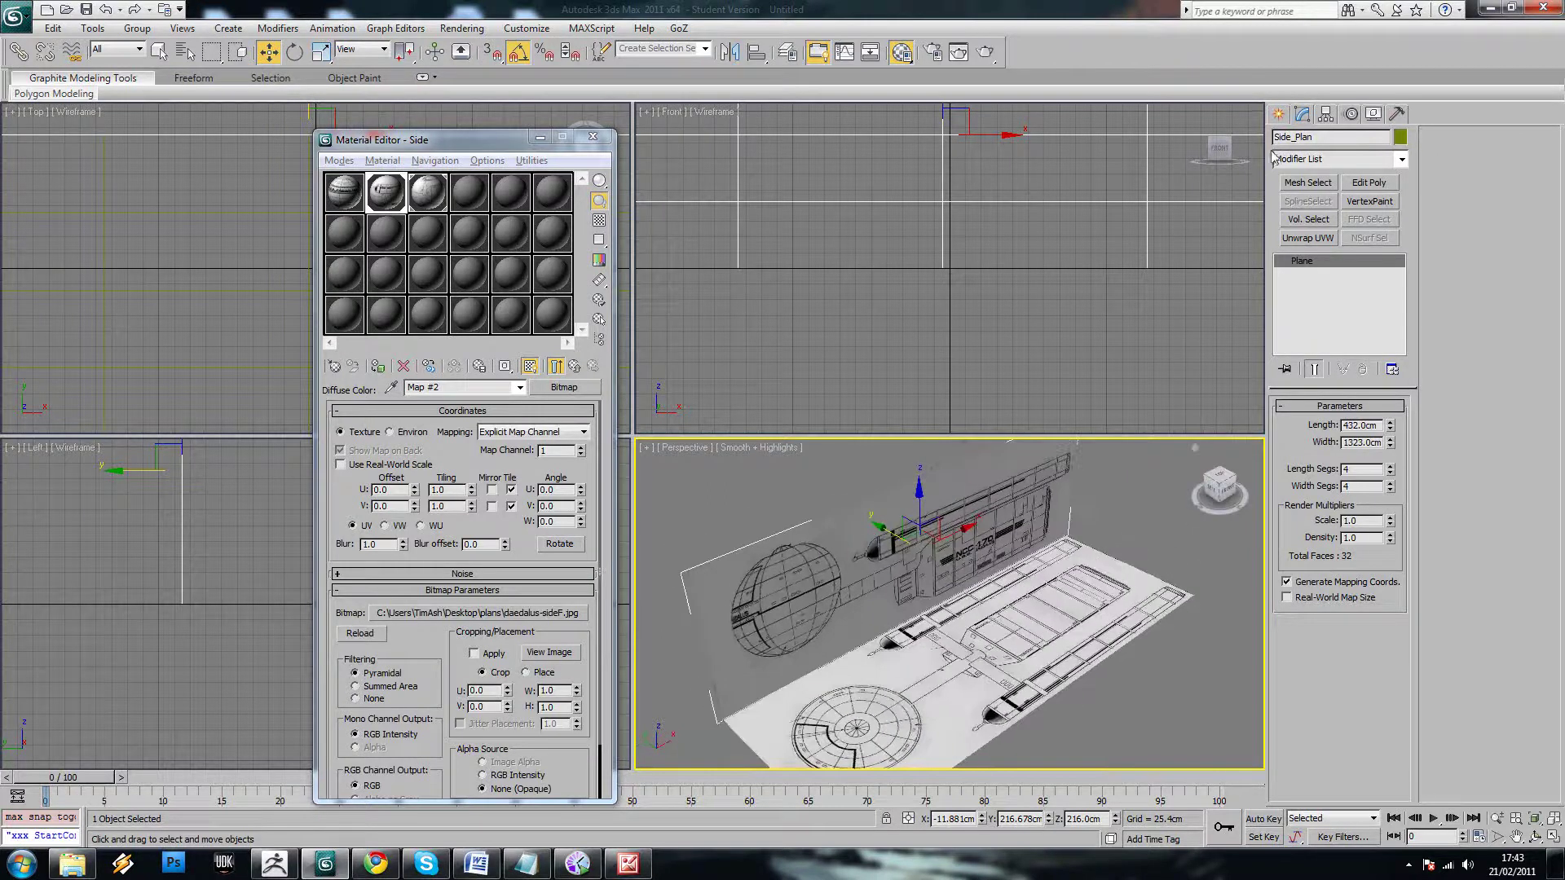
Open the bitmap file selection for the Front material's diffuse map to check the image's pixel size
{"action": "left_click", "coordinate": [1278, 114]}
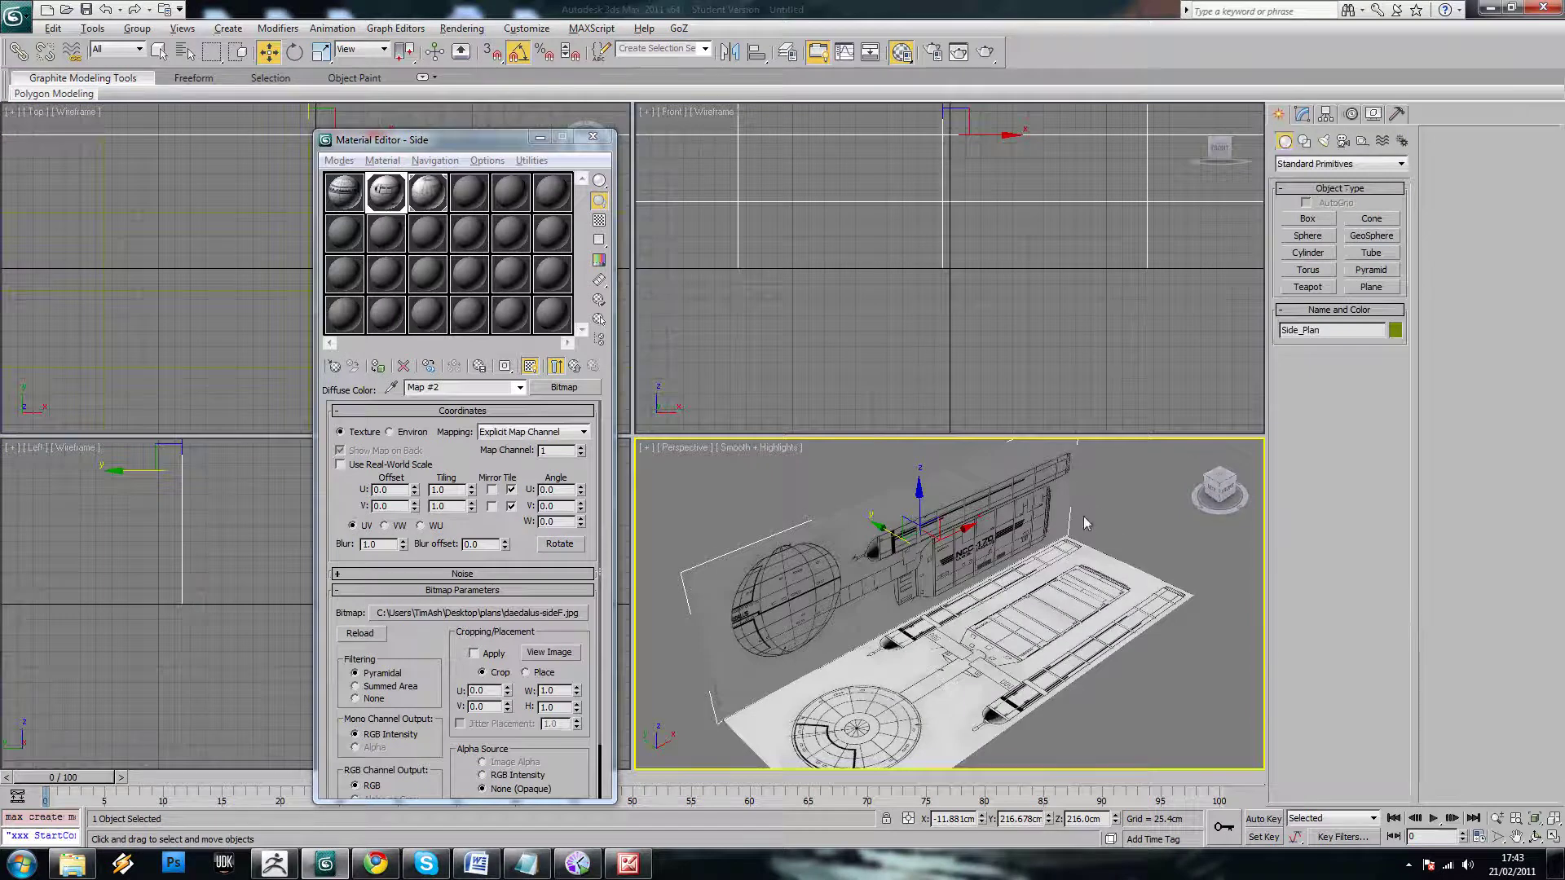
{"action": "middle_click_drag", "start_coordinate": [1089, 519], "coordinate": [1093, 522], "text": "alt"}
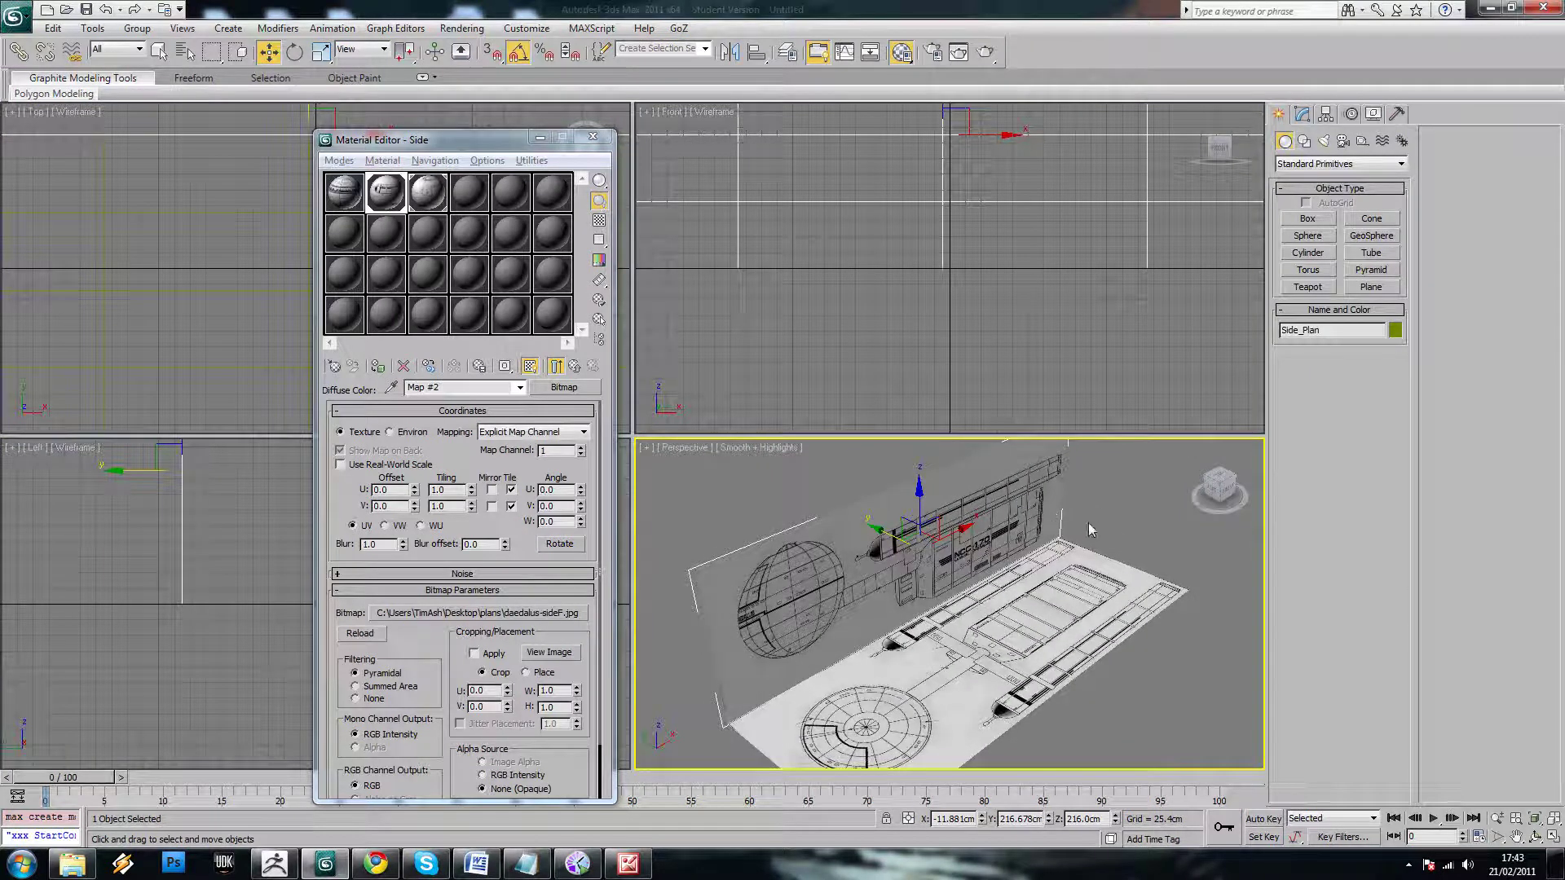
{"action": "left_click", "coordinate": [350, 198]}
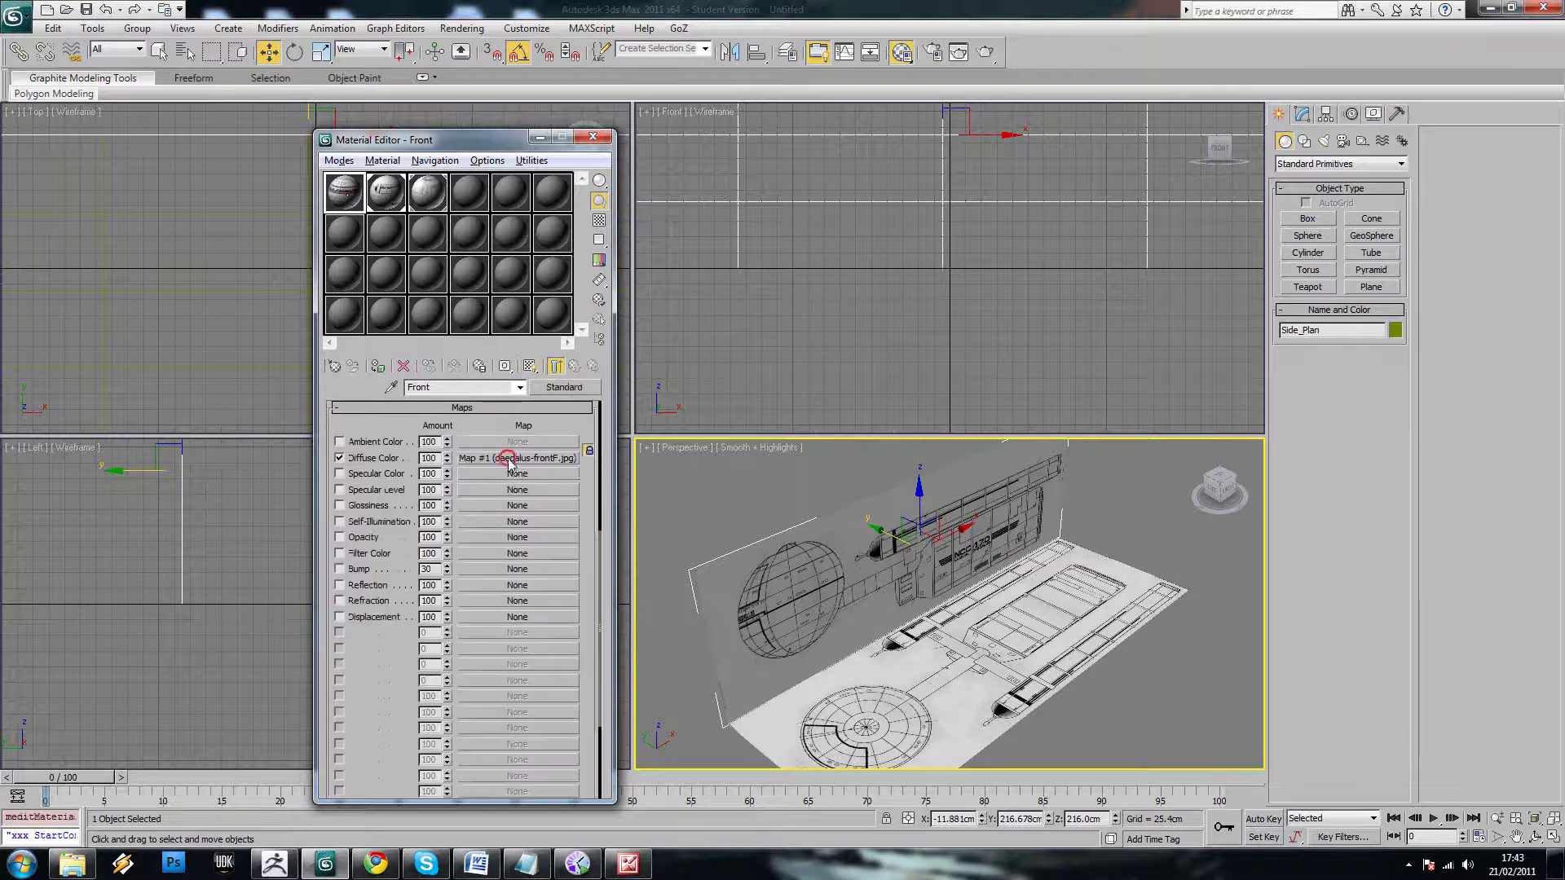
{"action": "left_click", "coordinate": [508, 460]}
{"action": "left_click", "coordinate": [531, 613]}
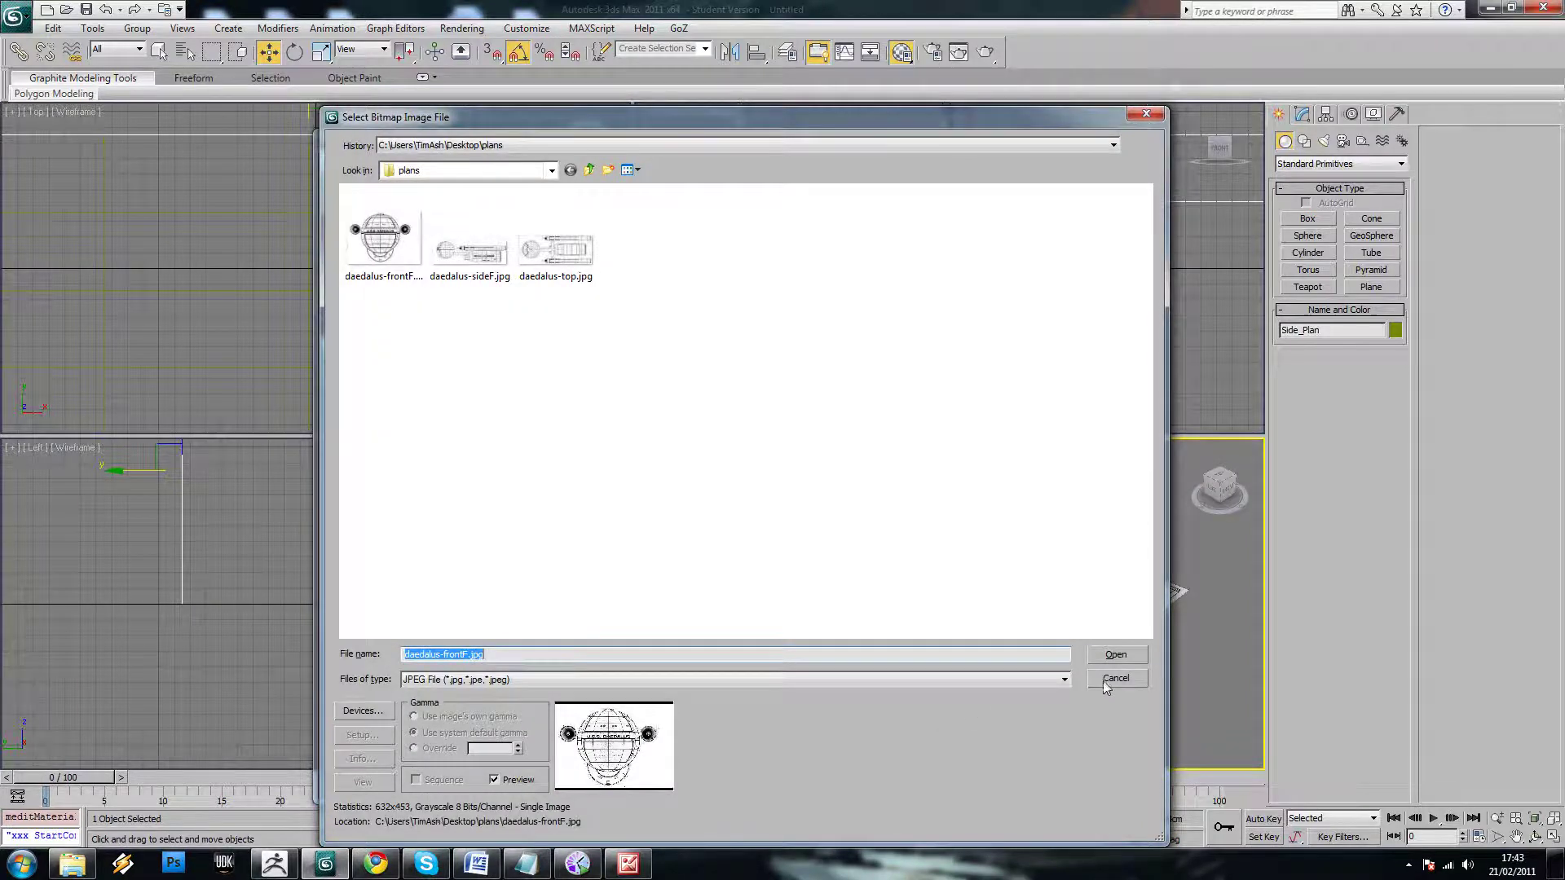
{"action": "left_click_drag", "start_coordinate": [1009, 119], "coordinate": [784, 109]}
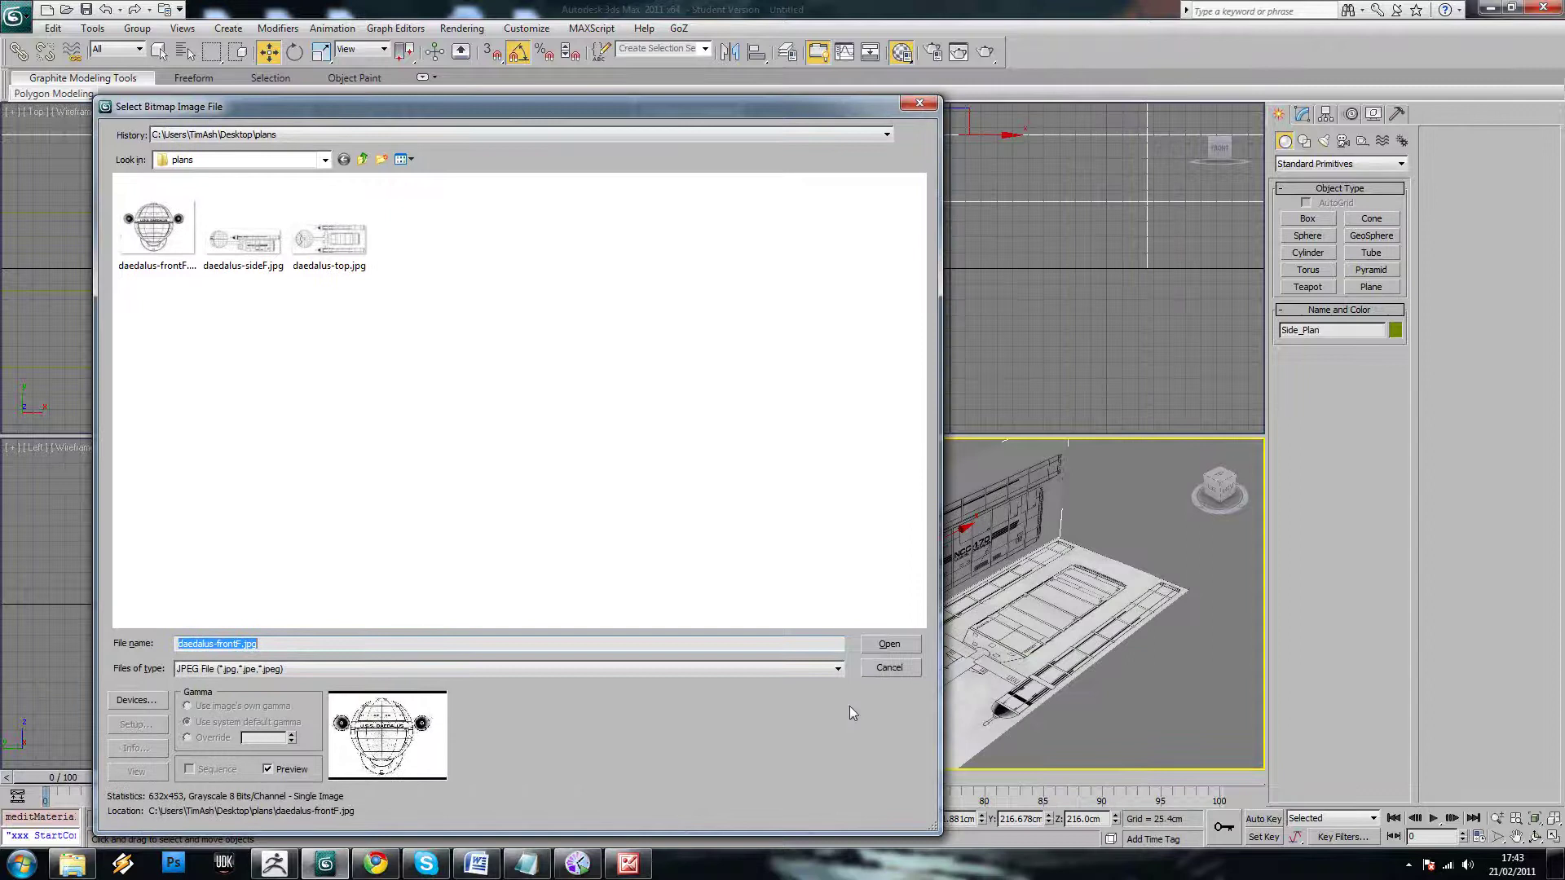
Note the front image's size as 632x453 in a new Notepad document and dismiss the bitmap file selection
{"action": "left_click", "coordinate": [20, 864]}
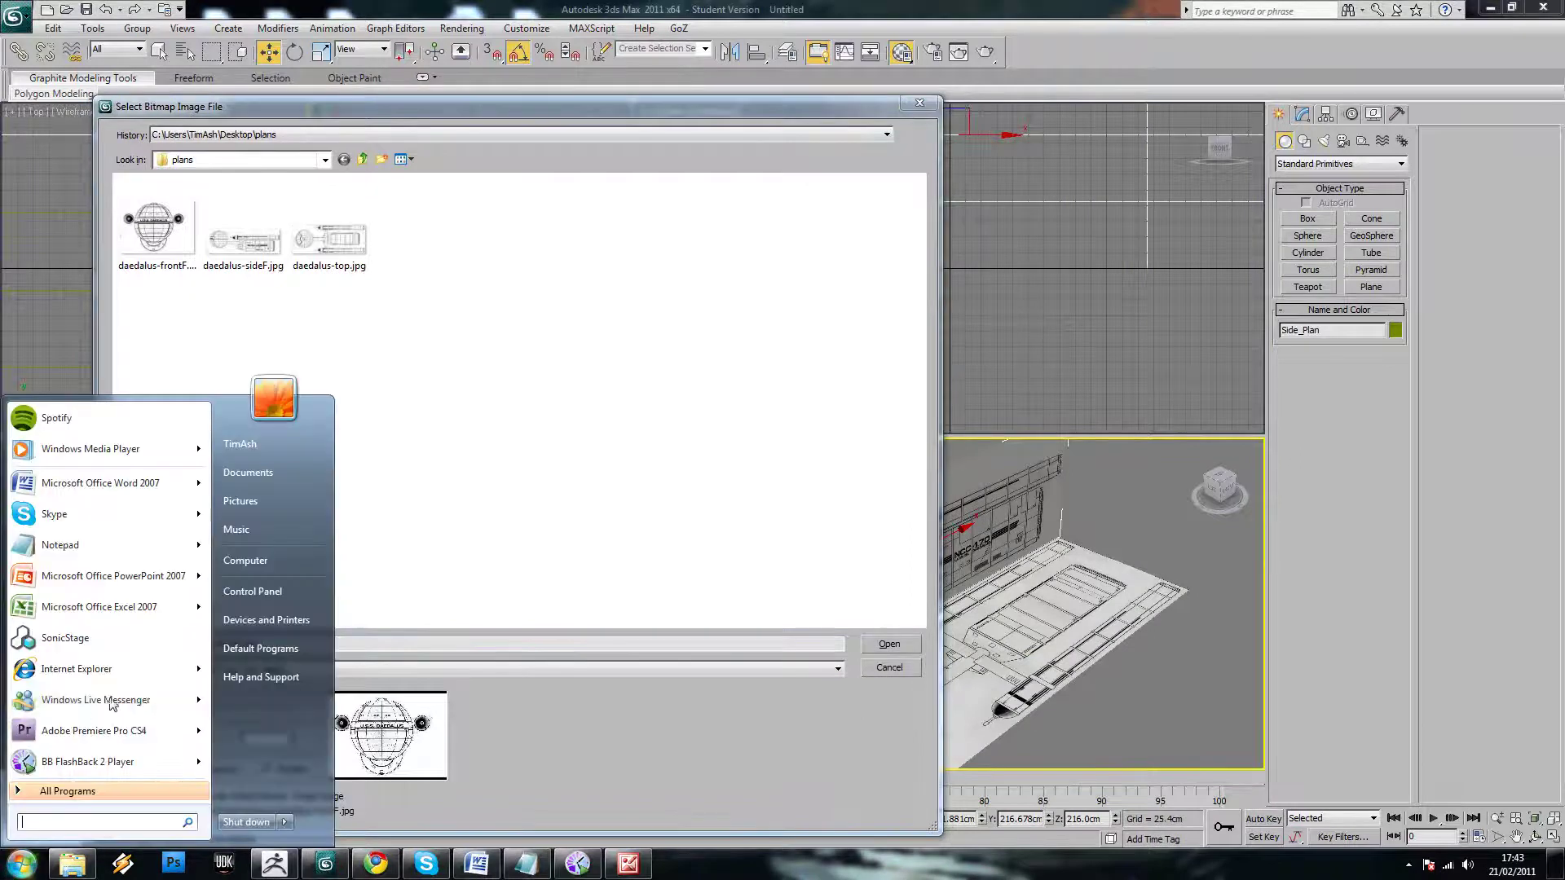
{"action": "left_click", "coordinate": [118, 548]}
{"action": "left_click", "coordinate": [1119, 408]}
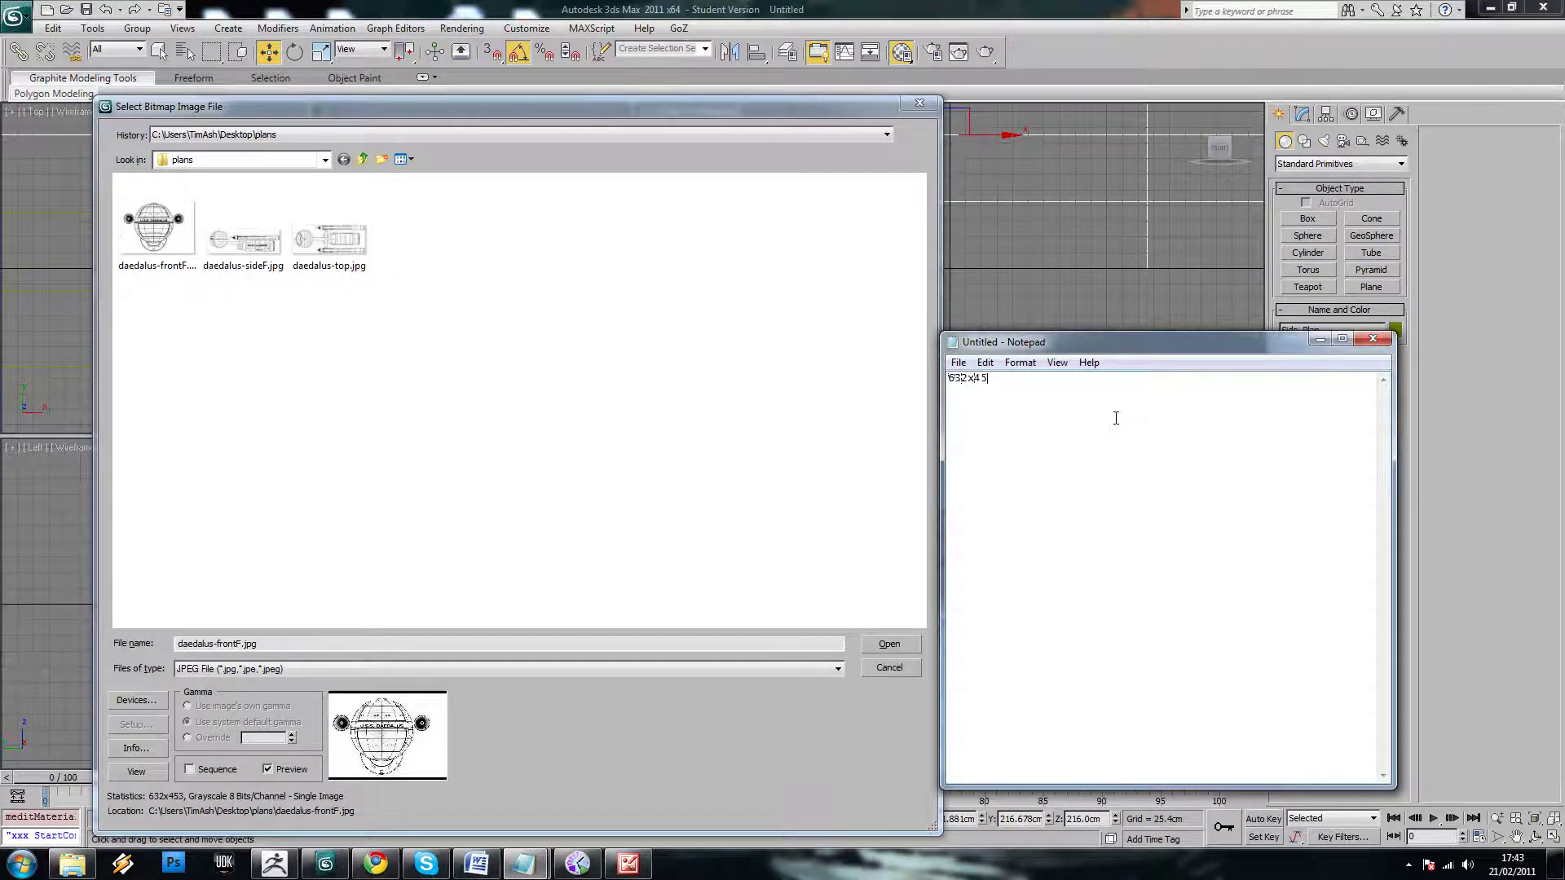
{"action": "left_click", "coordinate": [929, 105]}
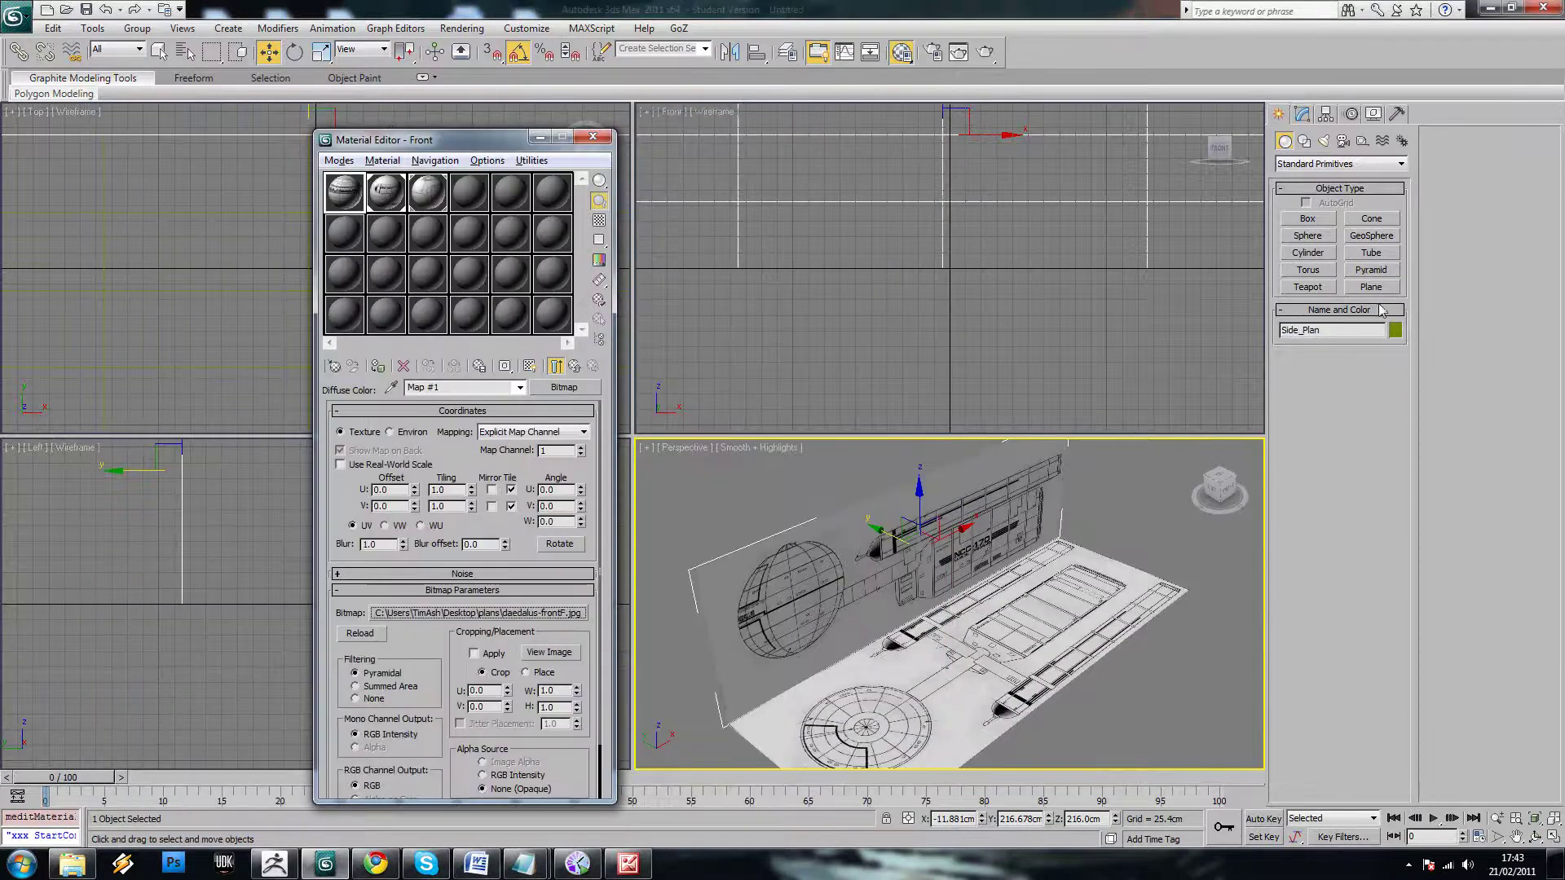
Start the Plane tool, move the Material Editor aside and switch the Top viewport to shaded display
{"action": "left_click", "coordinate": [1381, 289]}
{"action": "left_click", "coordinate": [1372, 287]}
{"action": "left_click_drag", "start_coordinate": [456, 139], "coordinate": [804, 233]}
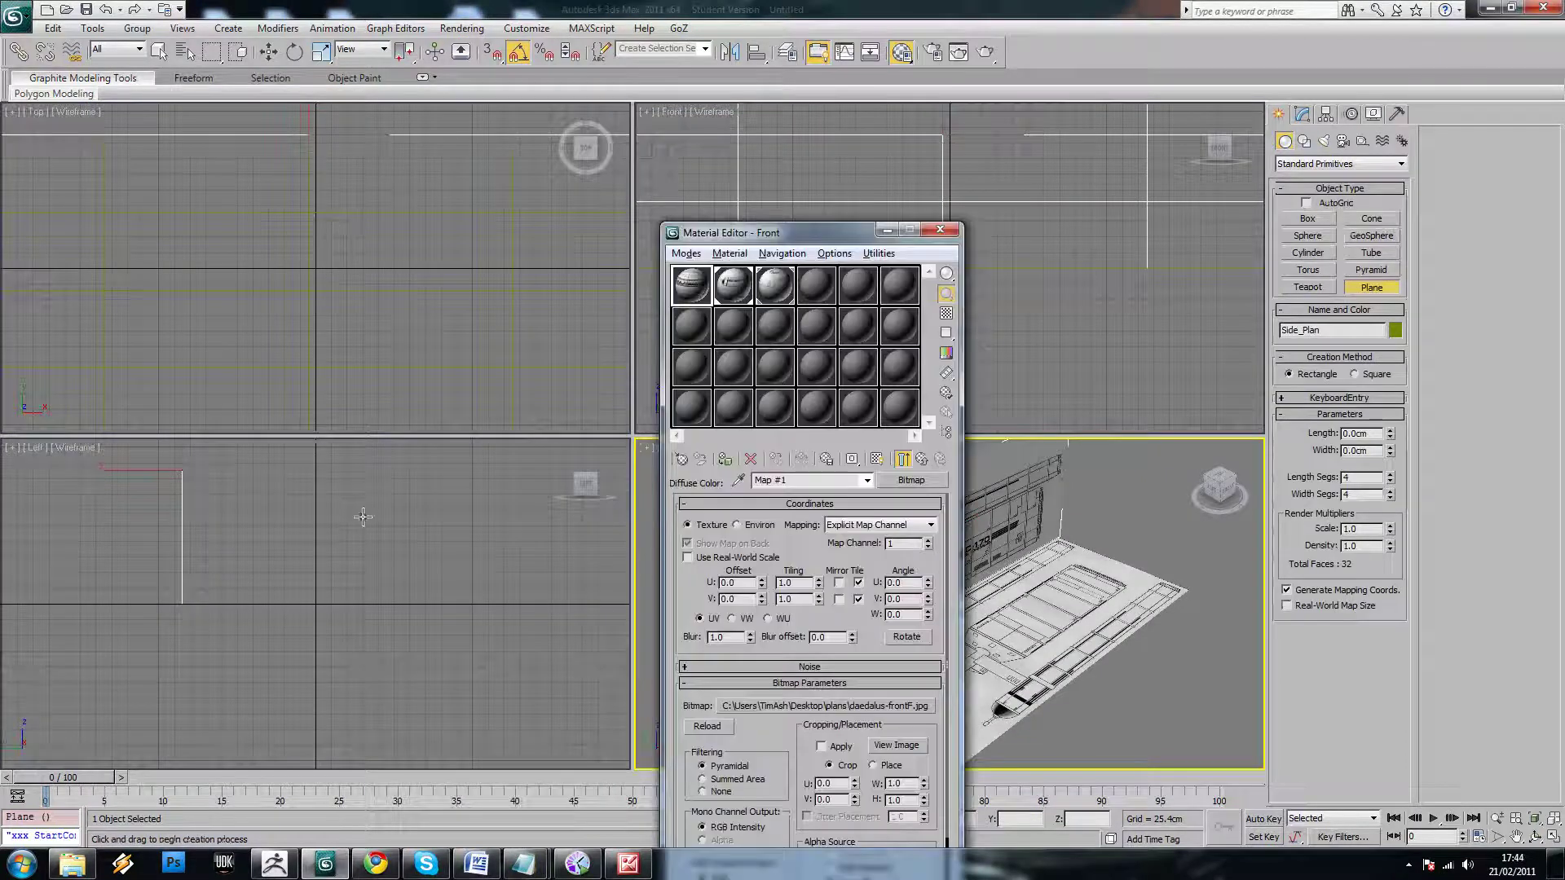
{"action": "left_click", "coordinate": [398, 328]}
{"action": "key", "text": "F3"}
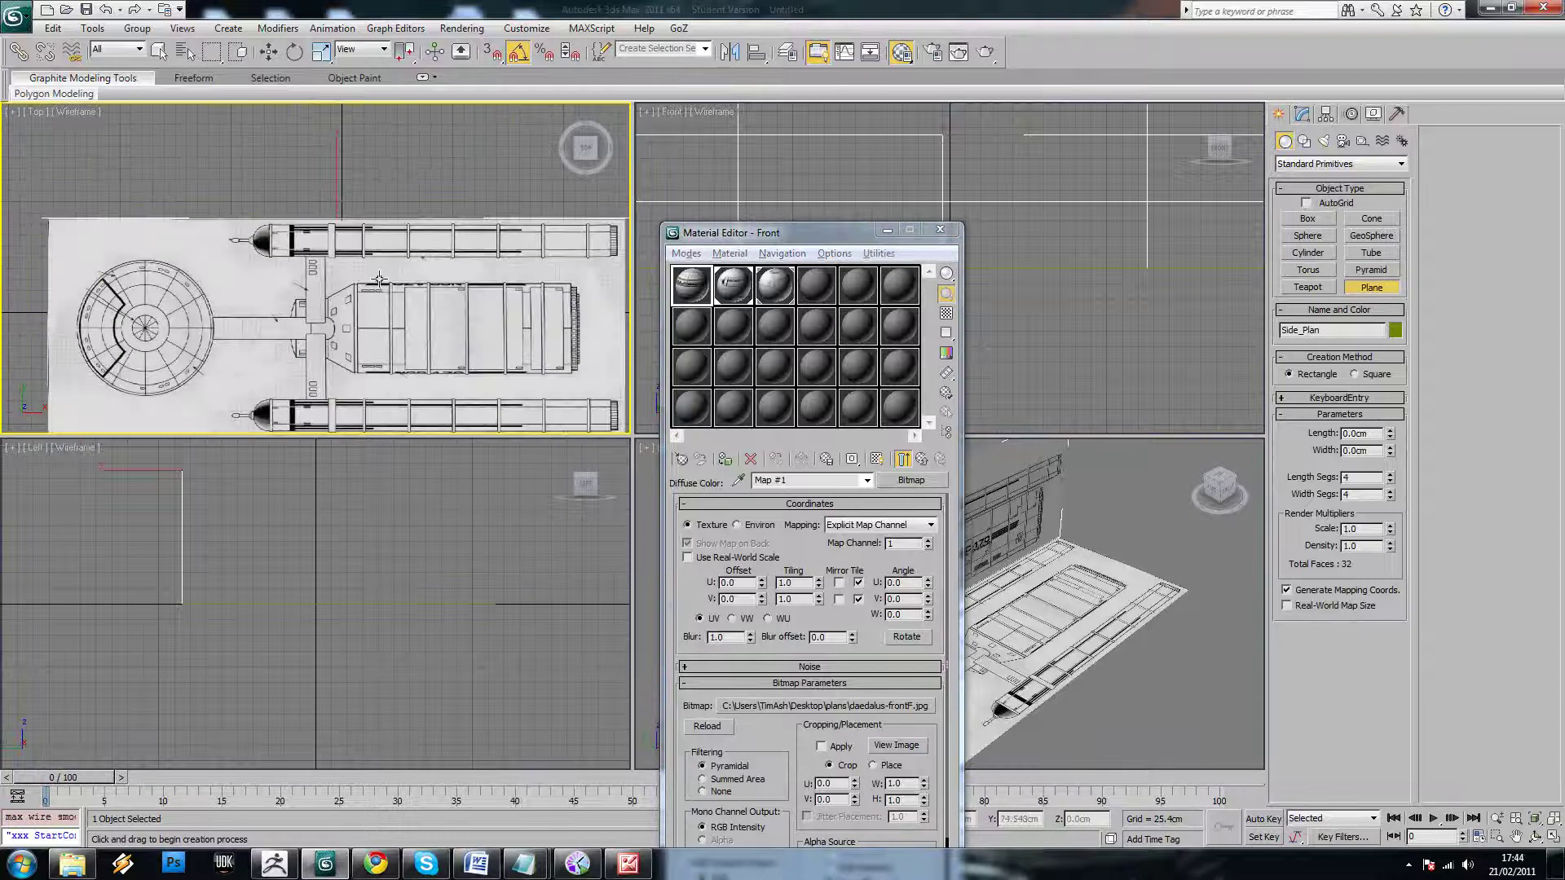
{"action": "scroll", "coordinate": [432, 318], "scroll_direction": "down", "scroll_amount": 2}
{"action": "middle_click_drag", "start_coordinate": [308, 503], "coordinate": [351, 516]}
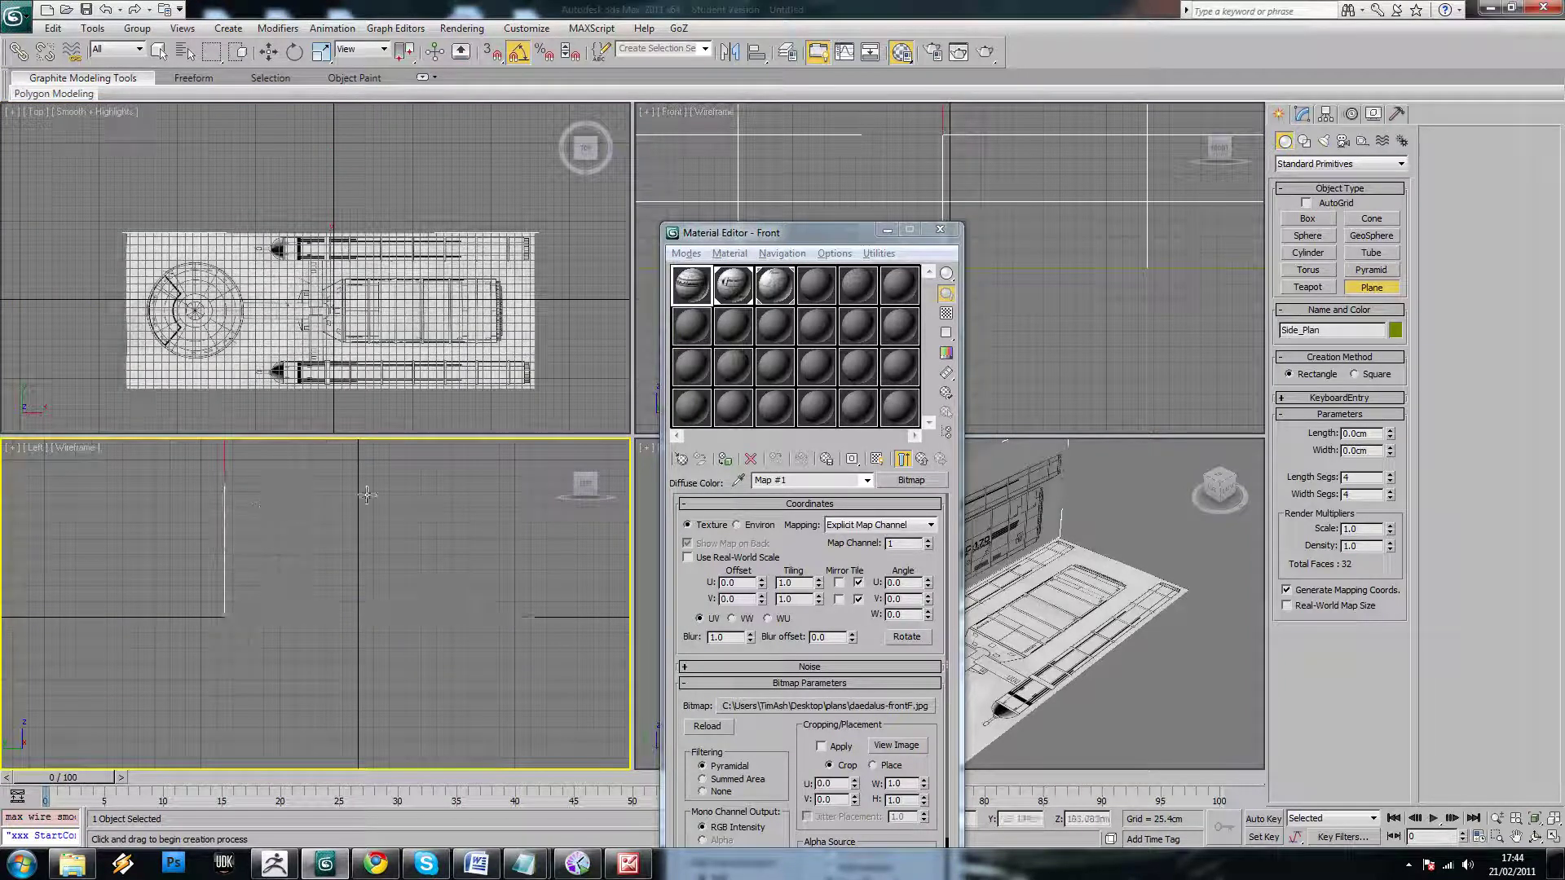
{"action": "left_click_drag", "start_coordinate": [225, 487], "coordinate": [450, 619]}
{"action": "scroll", "coordinate": [450, 620], "scroll_direction": "down", "scroll_amount": 3}
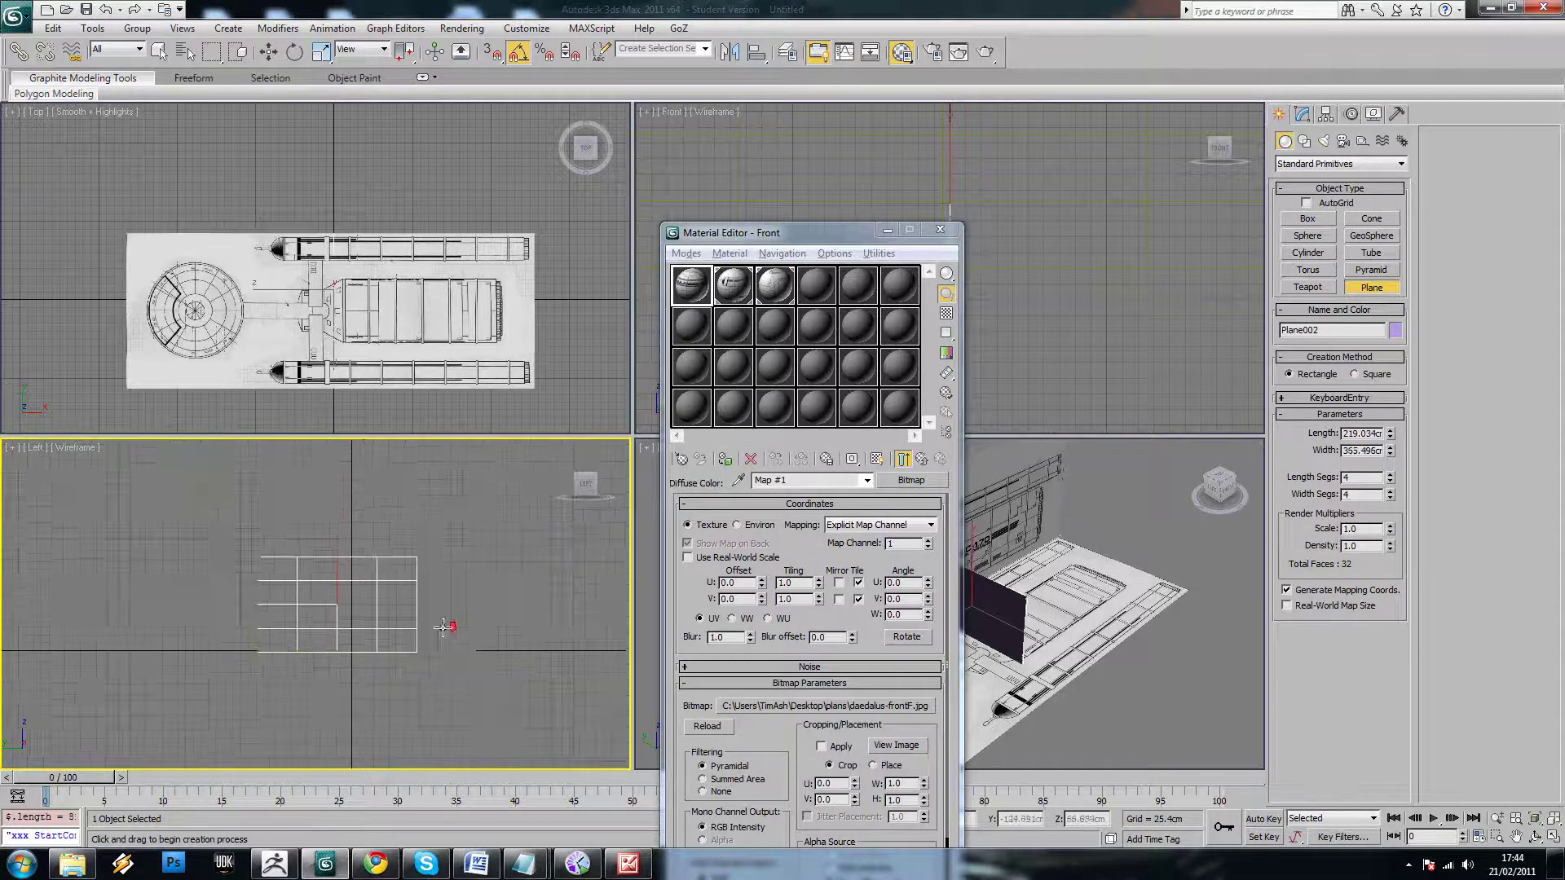
{"action": "middle_click_drag", "start_coordinate": [381, 546], "coordinate": [377, 583]}
{"action": "key", "text": "Delete"}
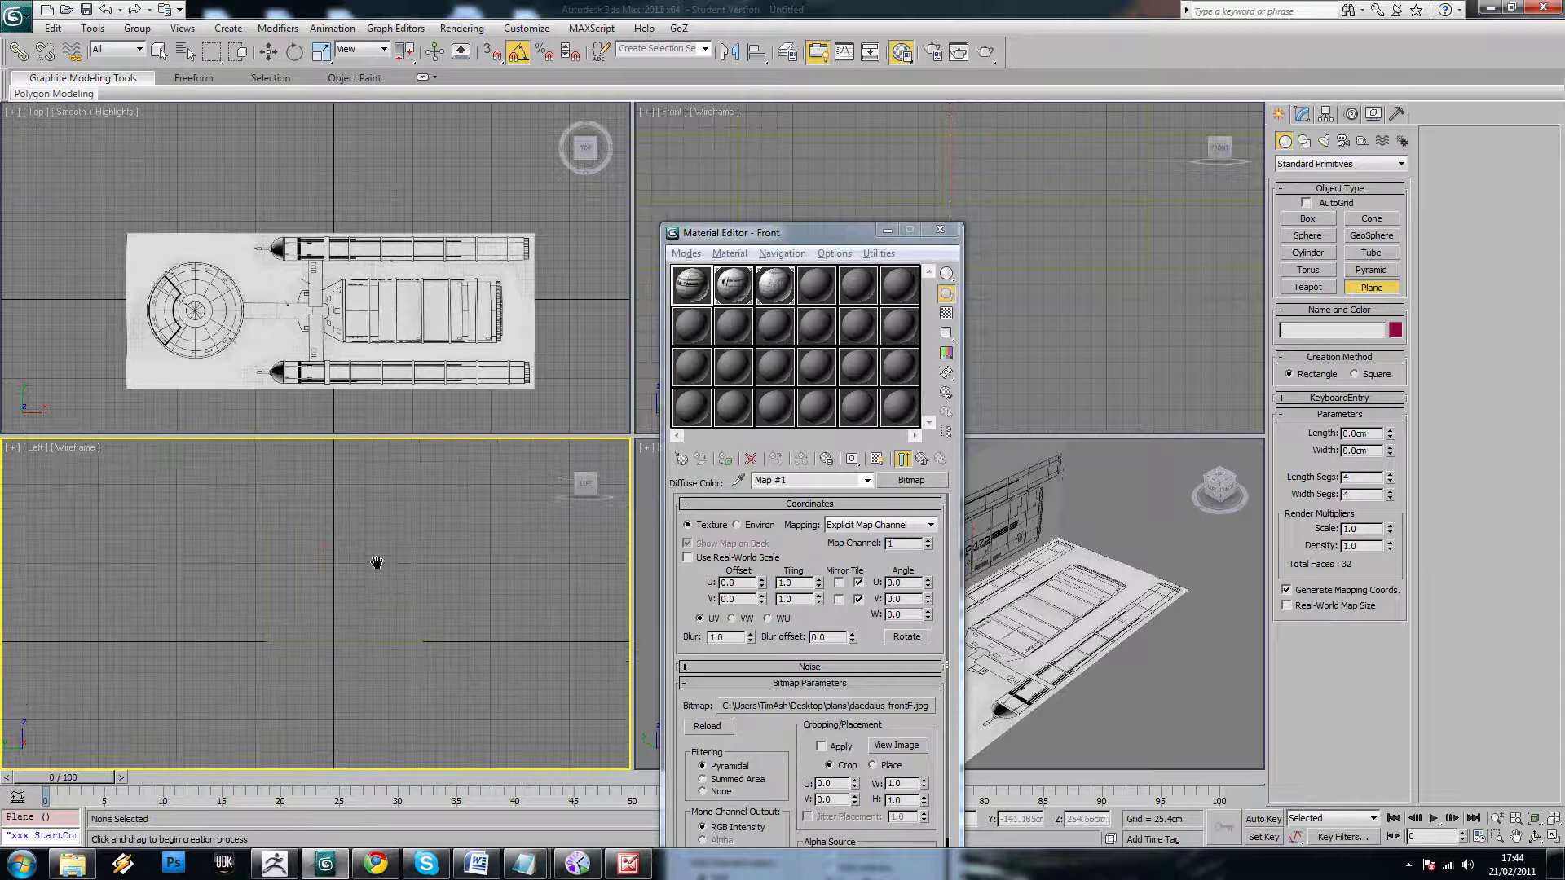
Hide the grid in the Left viewport and draw a plane there about 430 cm long and 515 cm wide
{"action": "key", "text": "g"}
{"action": "left_click_drag", "start_coordinate": [269, 507], "coordinate": [424, 642]}
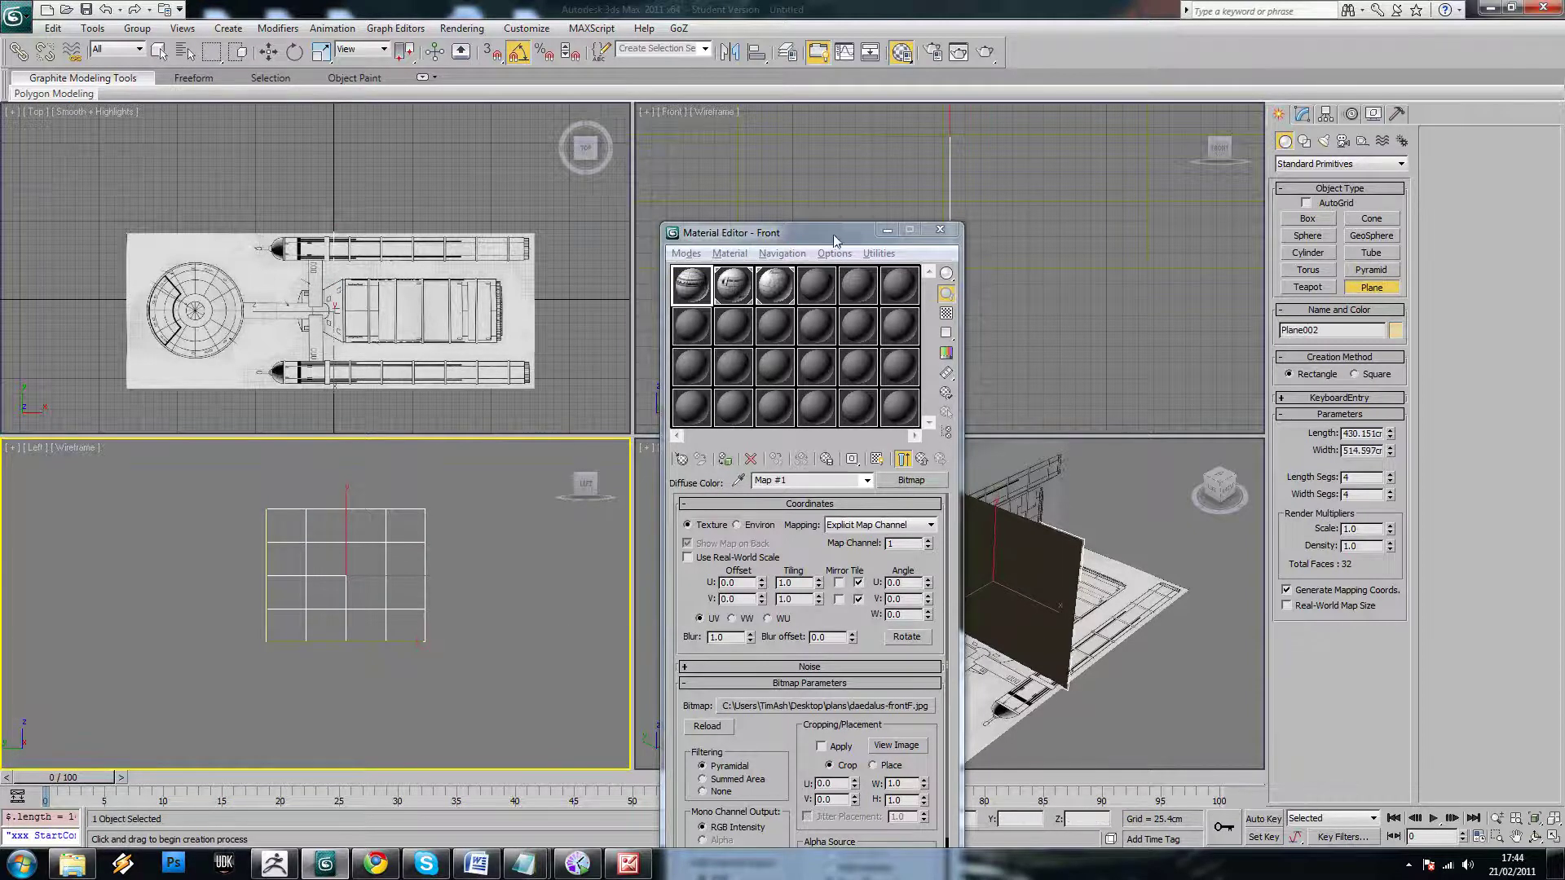
Assign the Front material to the new plane and display its map in the viewport
{"action": "left_click_drag", "start_coordinate": [834, 239], "coordinate": [581, 189]}
{"action": "left_click", "coordinate": [471, 413]}
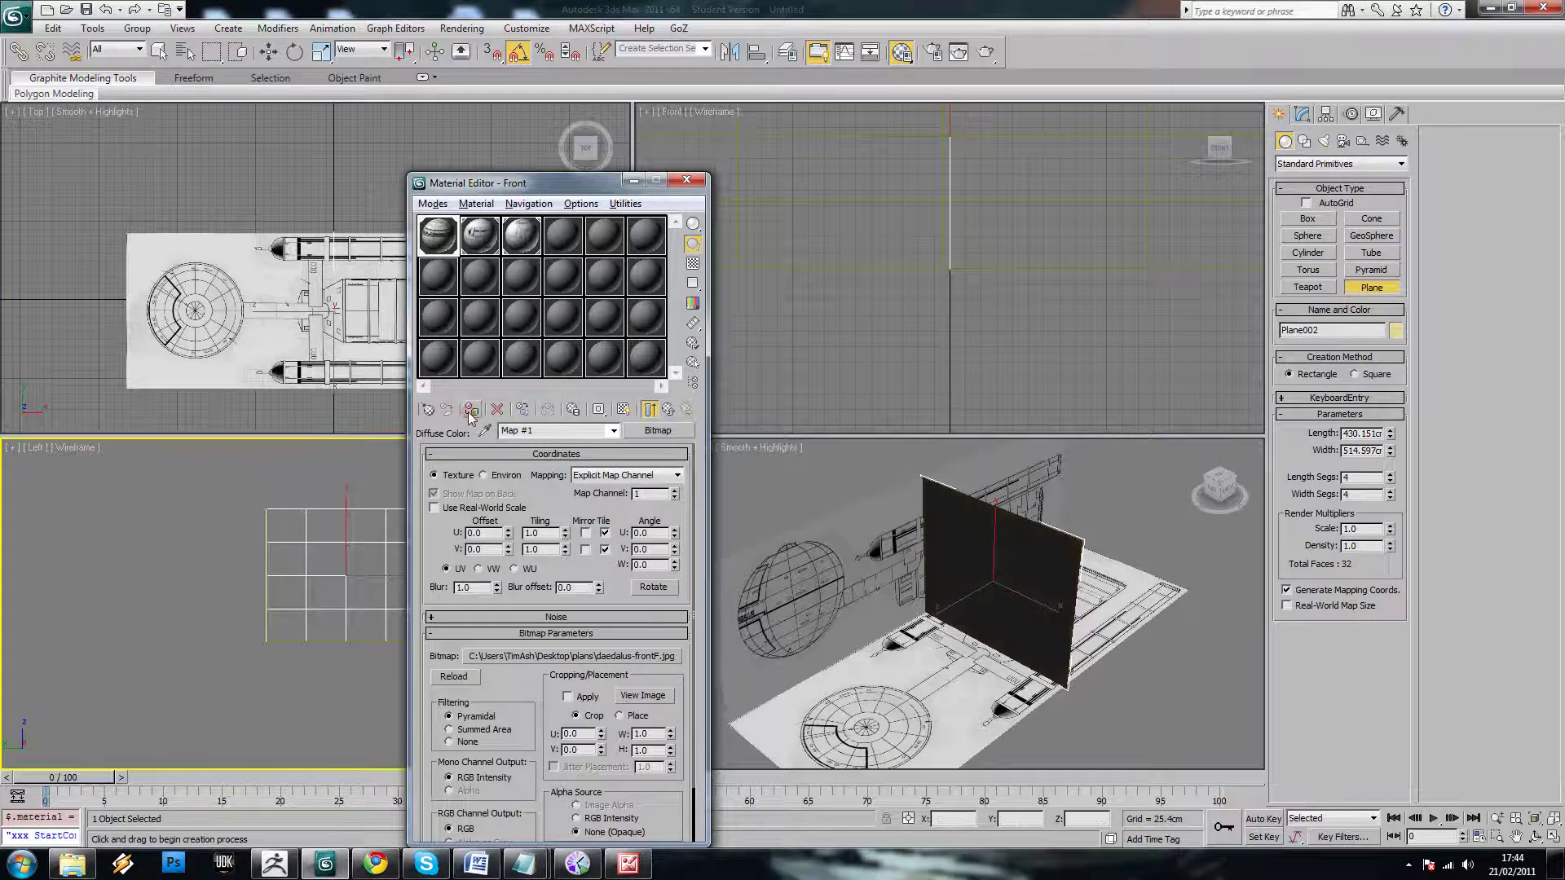
{"action": "left_click", "coordinate": [623, 409]}
{"action": "middle_click_drag", "start_coordinate": [1002, 550], "coordinate": [1020, 542], "text": "alt"}
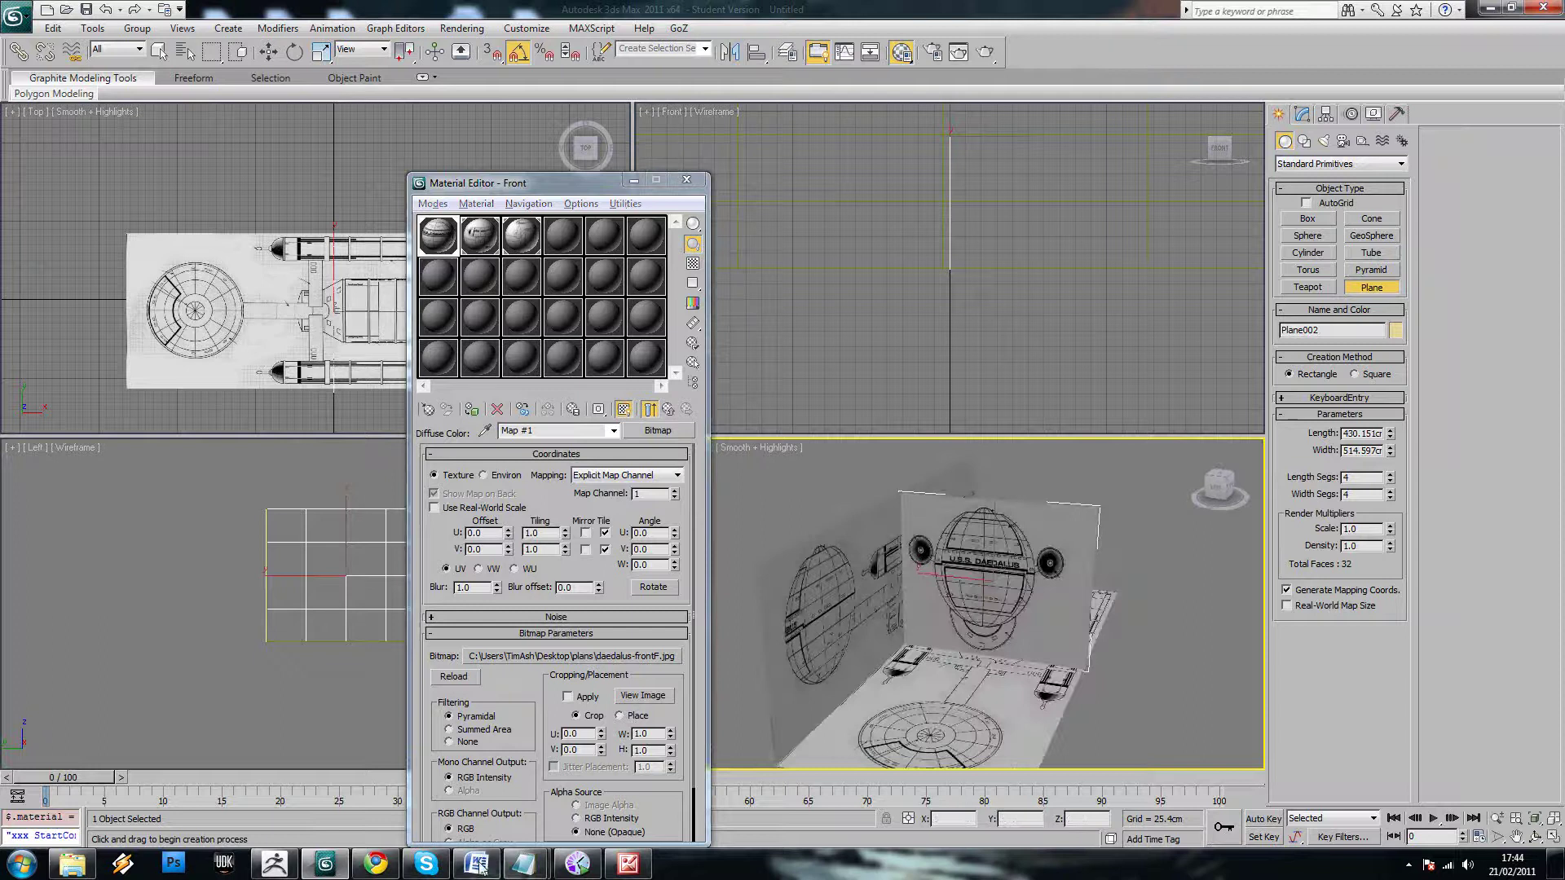
Consult the noted image size in Notepad and set the front plane's length to 453 cm and width to 632 cm
{"action": "mouse_move", "coordinate": [530, 861]}
{"action": "left_click", "coordinate": [614, 779]}
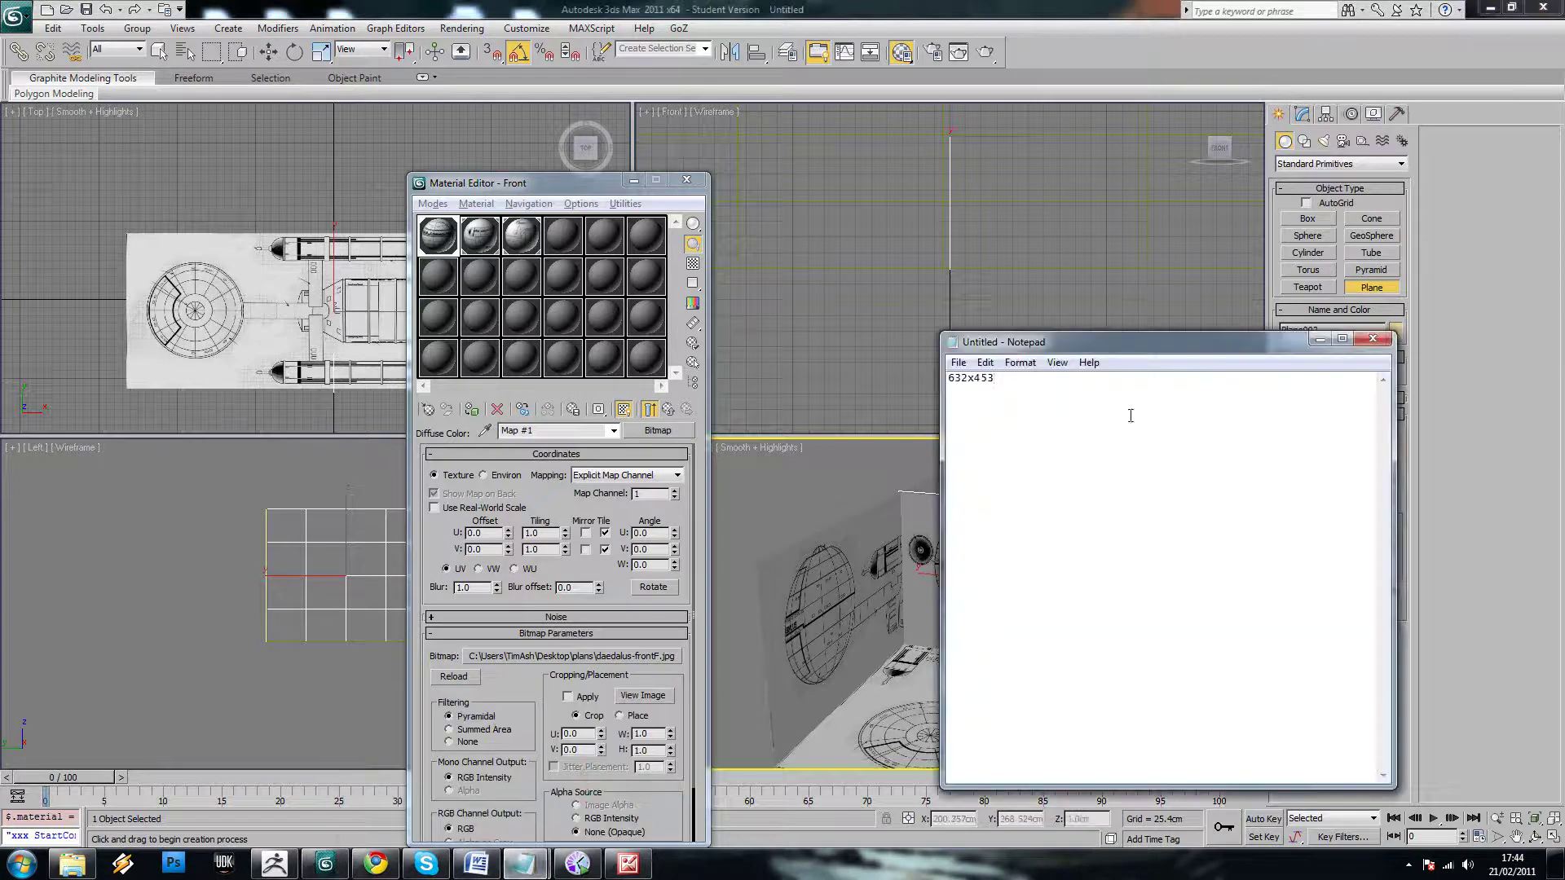
{"action": "left_click_drag", "start_coordinate": [1145, 348], "coordinate": [842, 356]}
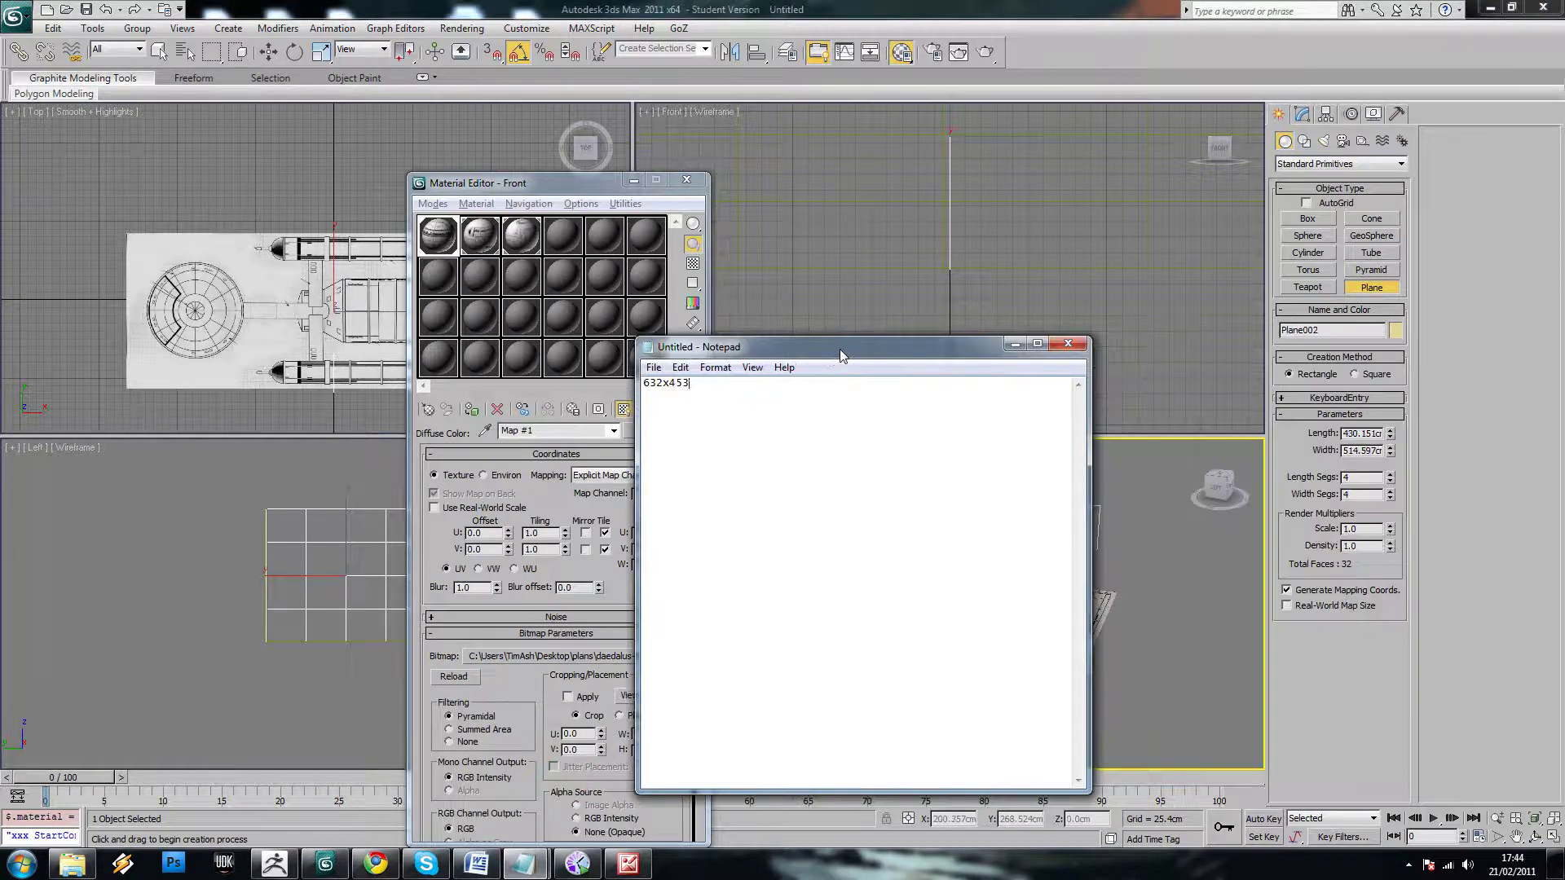
{"action": "double_click", "coordinate": [1371, 433]}
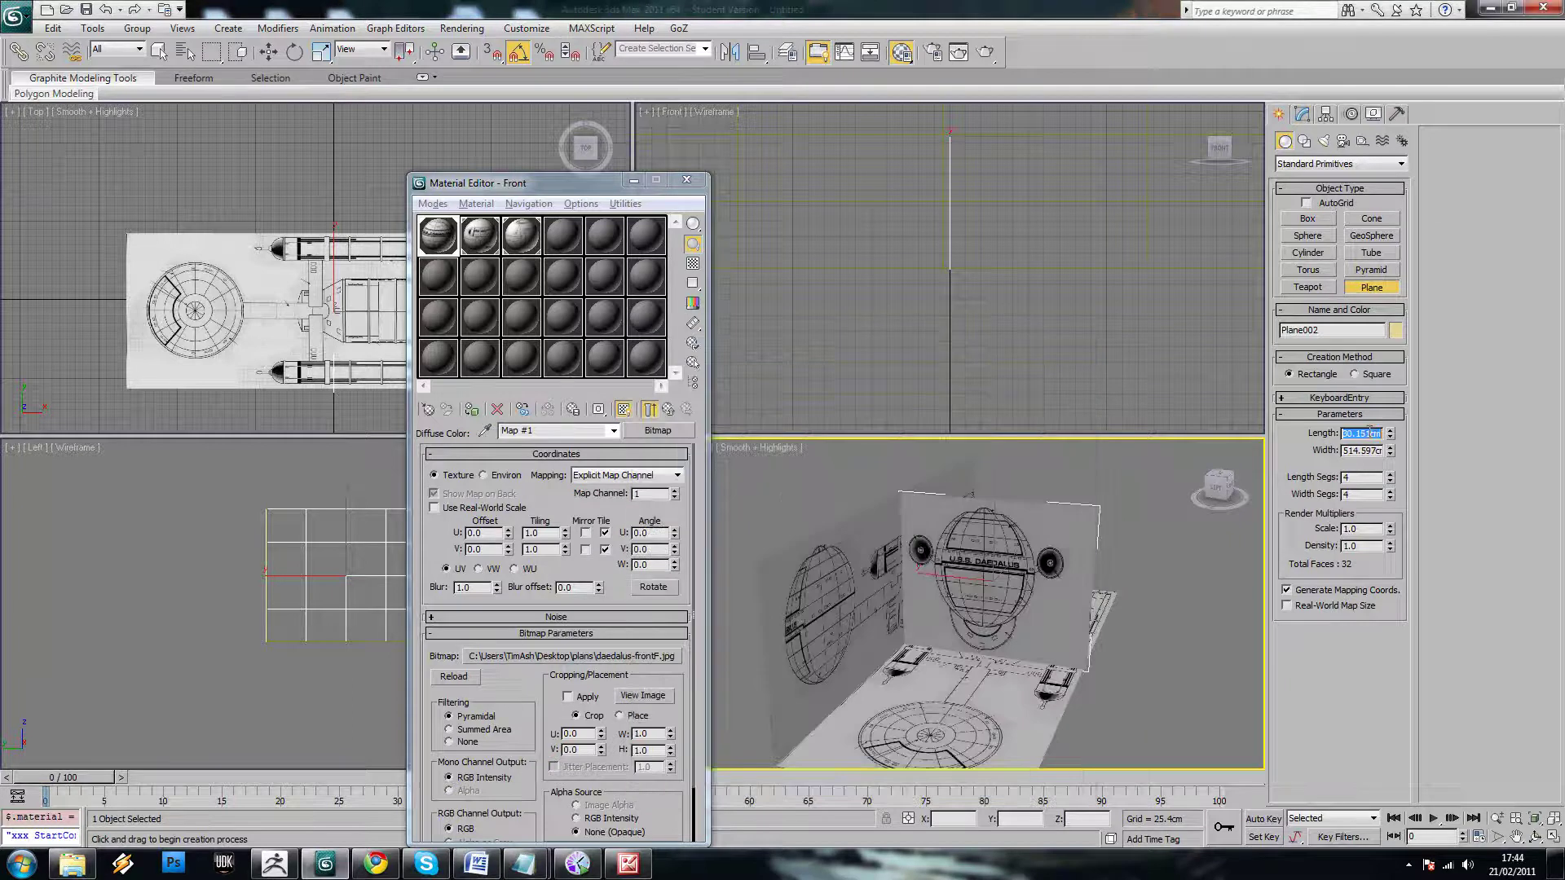
{"action": "key", "text": "Return"}
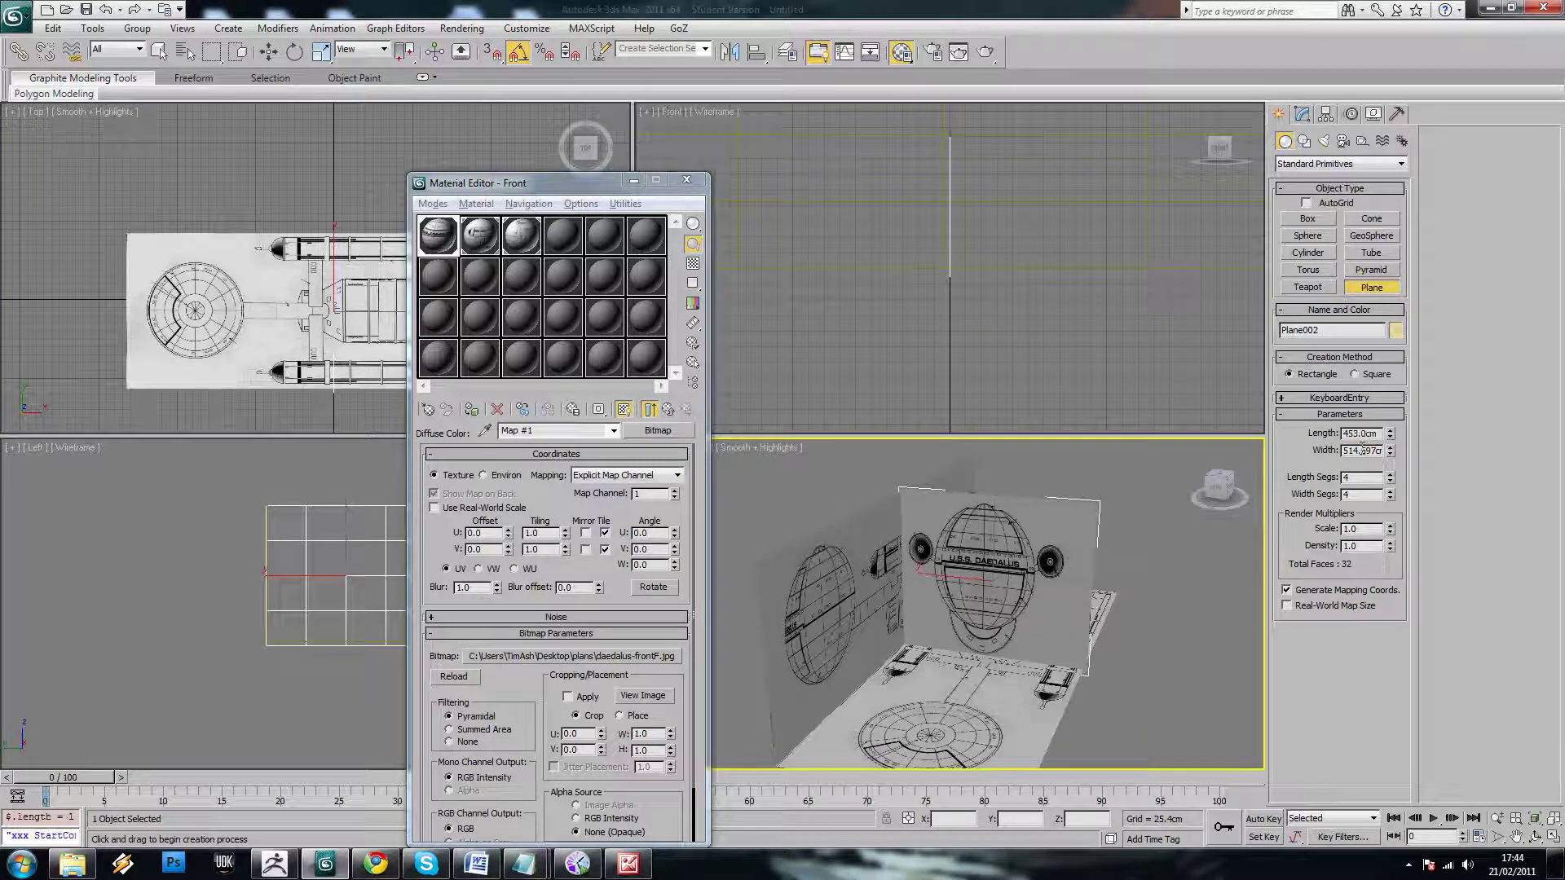
{"action": "left_click", "coordinate": [1362, 450]}
{"action": "type", "text": "632"}
{"action": "key", "text": "Return"}
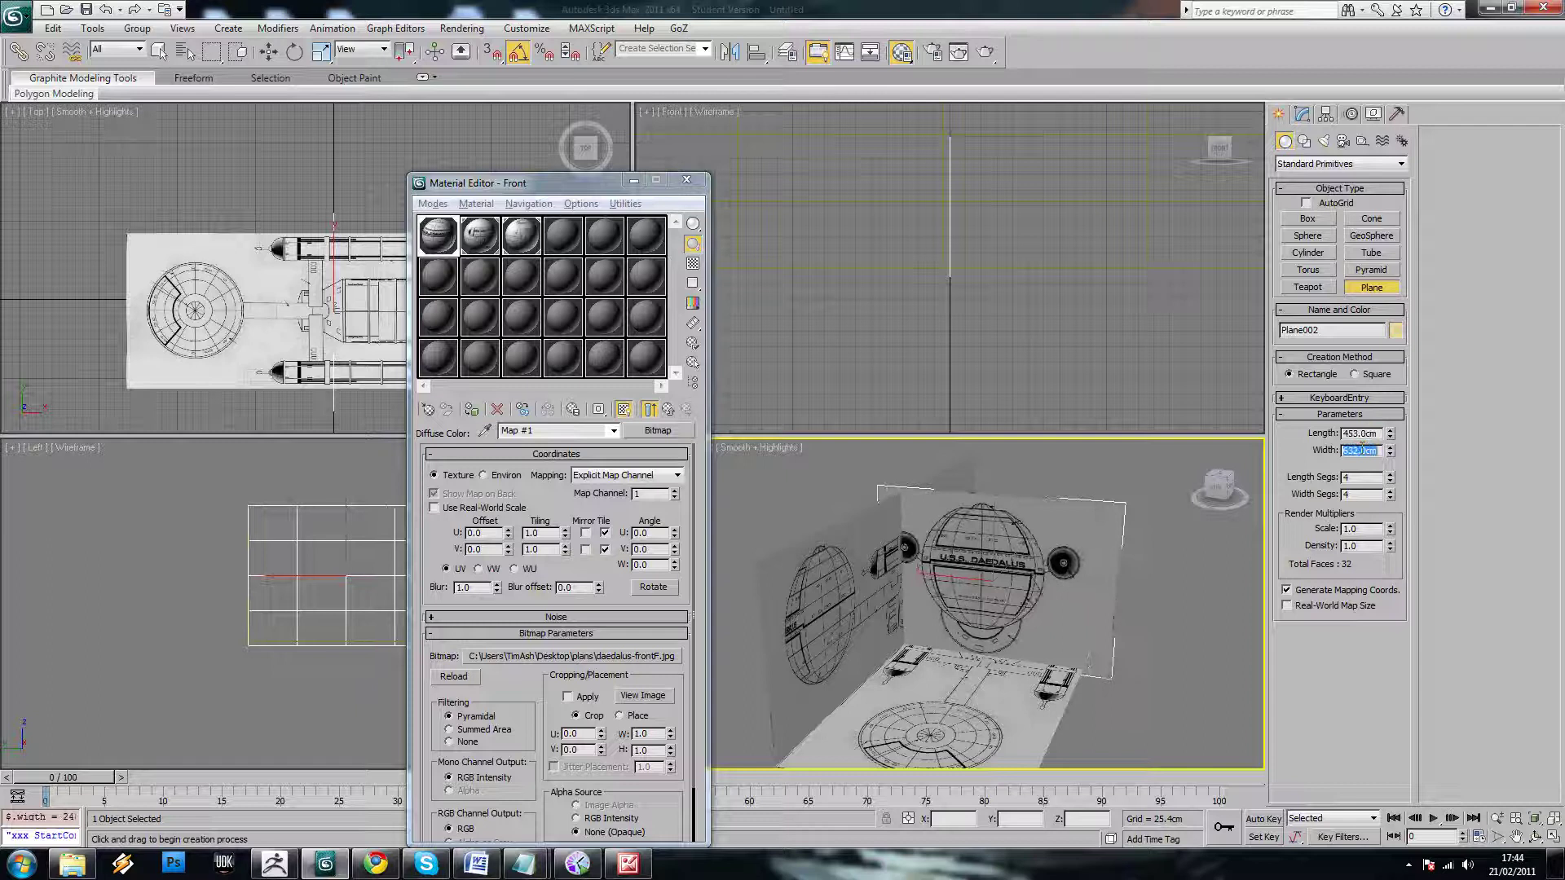
Try swapping the front plane's dimensions to a 632 cm length and 453 cm width, and undo both changes
{"action": "left_click", "coordinate": [1360, 437]}
{"action": "type", "text": "632"}
{"action": "left_click", "coordinate": [1365, 451]}
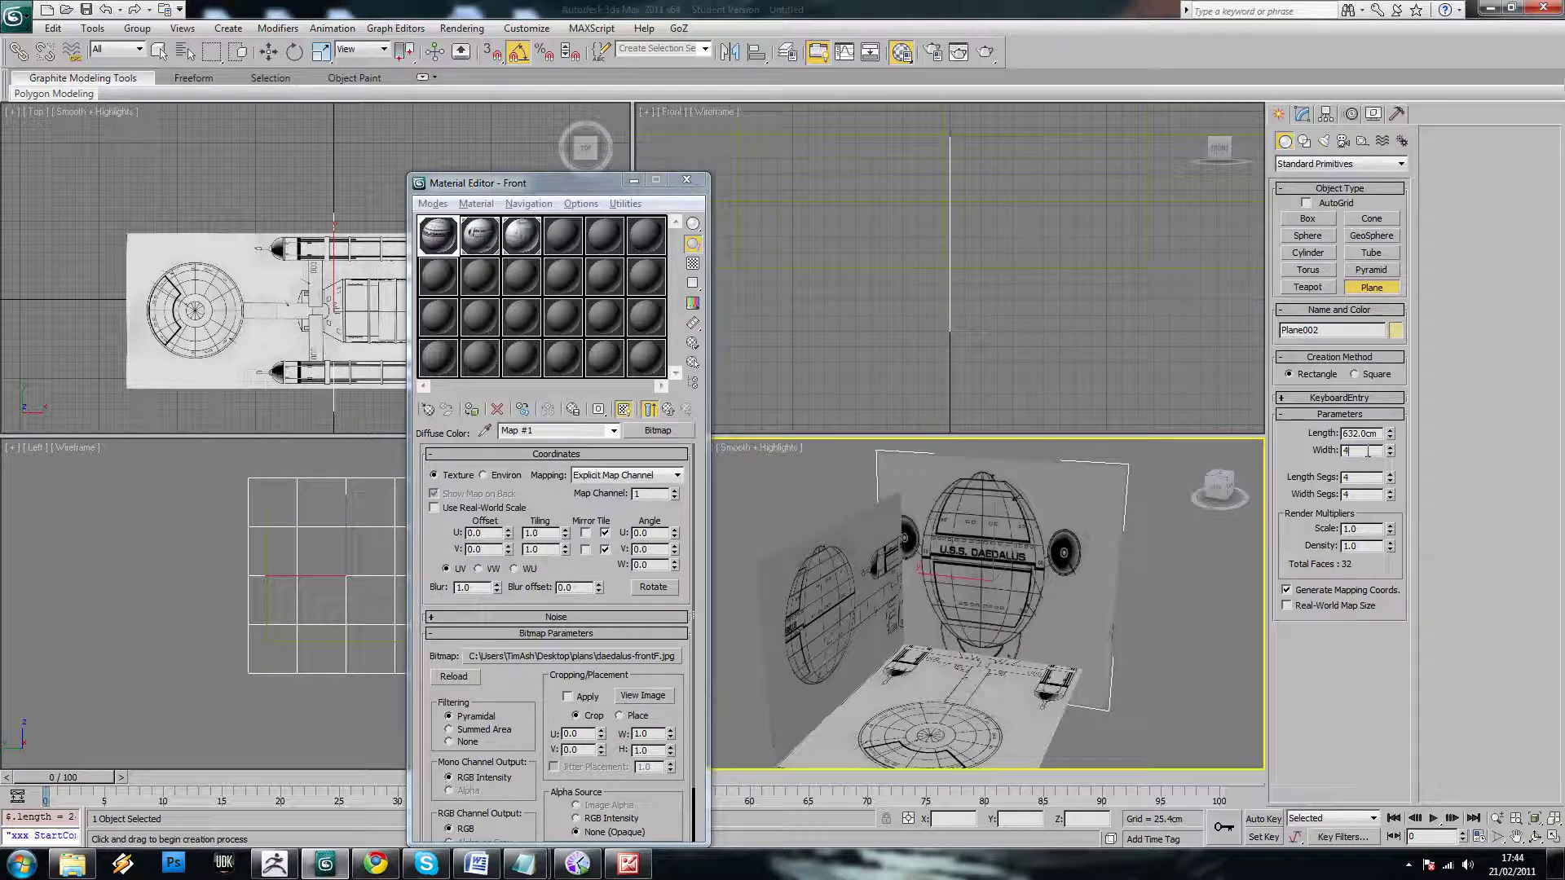
{"action": "key", "text": "Return"}
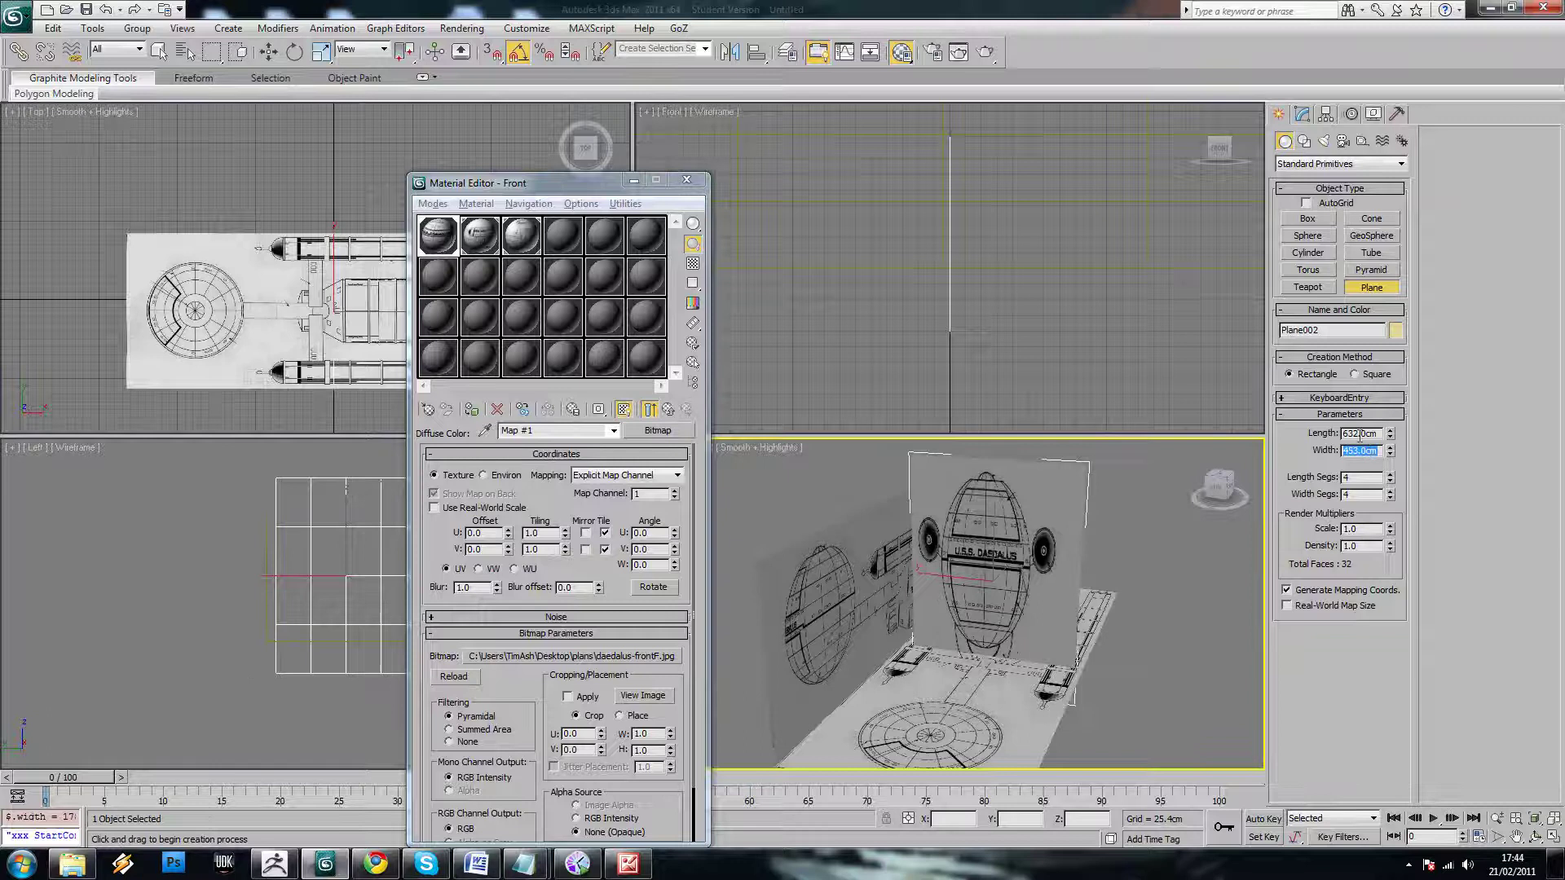
{"action": "key", "text": "ctrl+z"}
{"action": "key", "text": "ctrl+z"}
Minimise the Material Editor and move the front plane to cross Side_Plan at its spherical hull, so the two drawings can be compared
{"action": "middle_click_drag", "start_coordinate": [1080, 528], "coordinate": [1063, 489]}
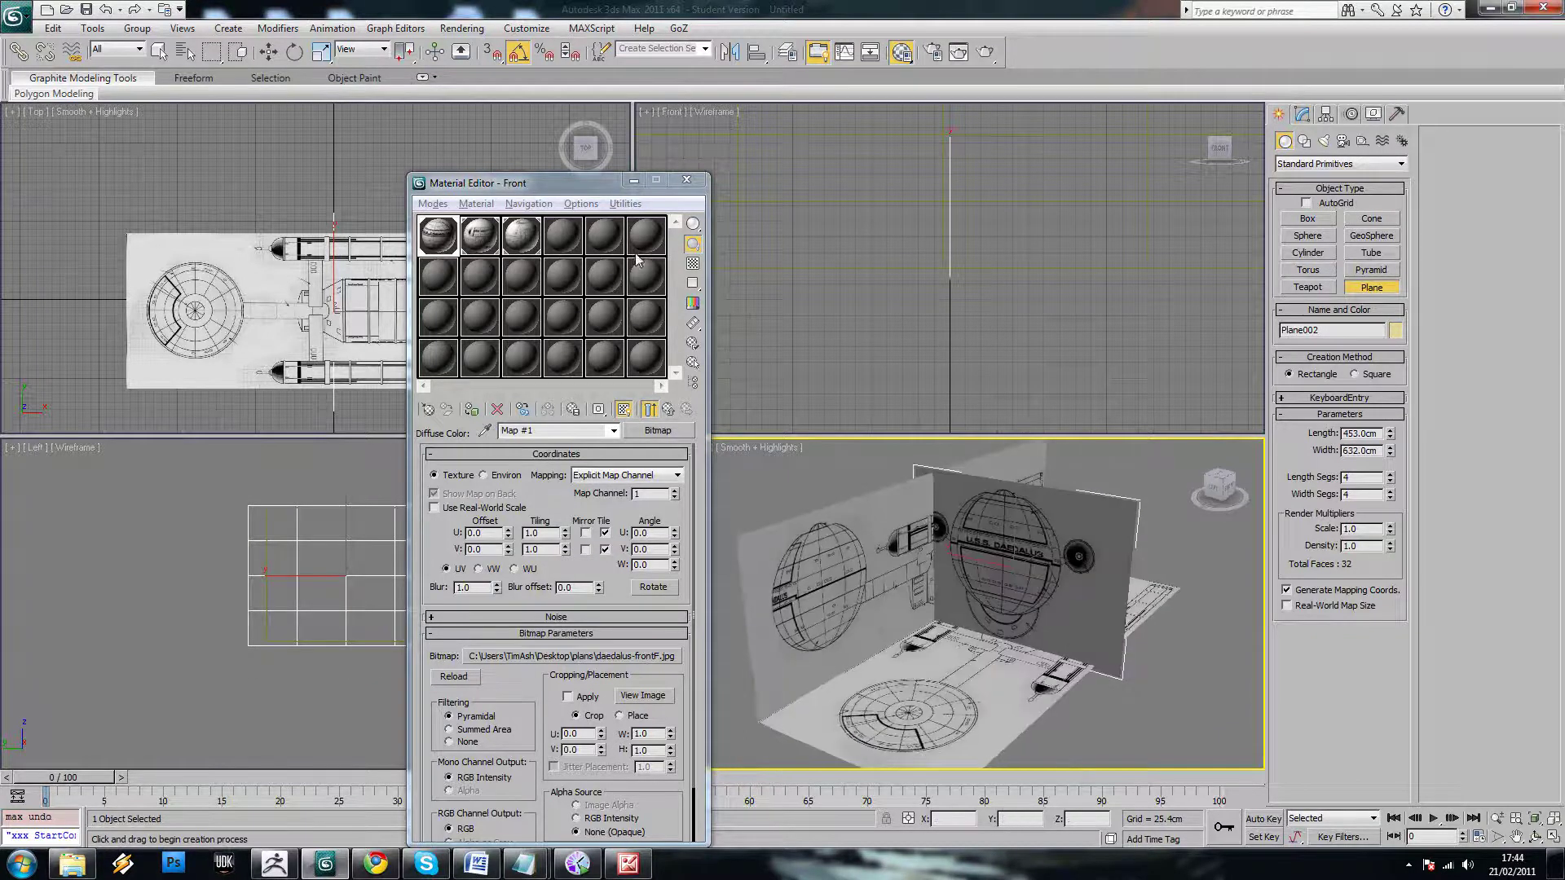
{"action": "left_click", "coordinate": [634, 179]}
{"action": "key", "text": "r"}
{"action": "right_click", "coordinate": [993, 605]}
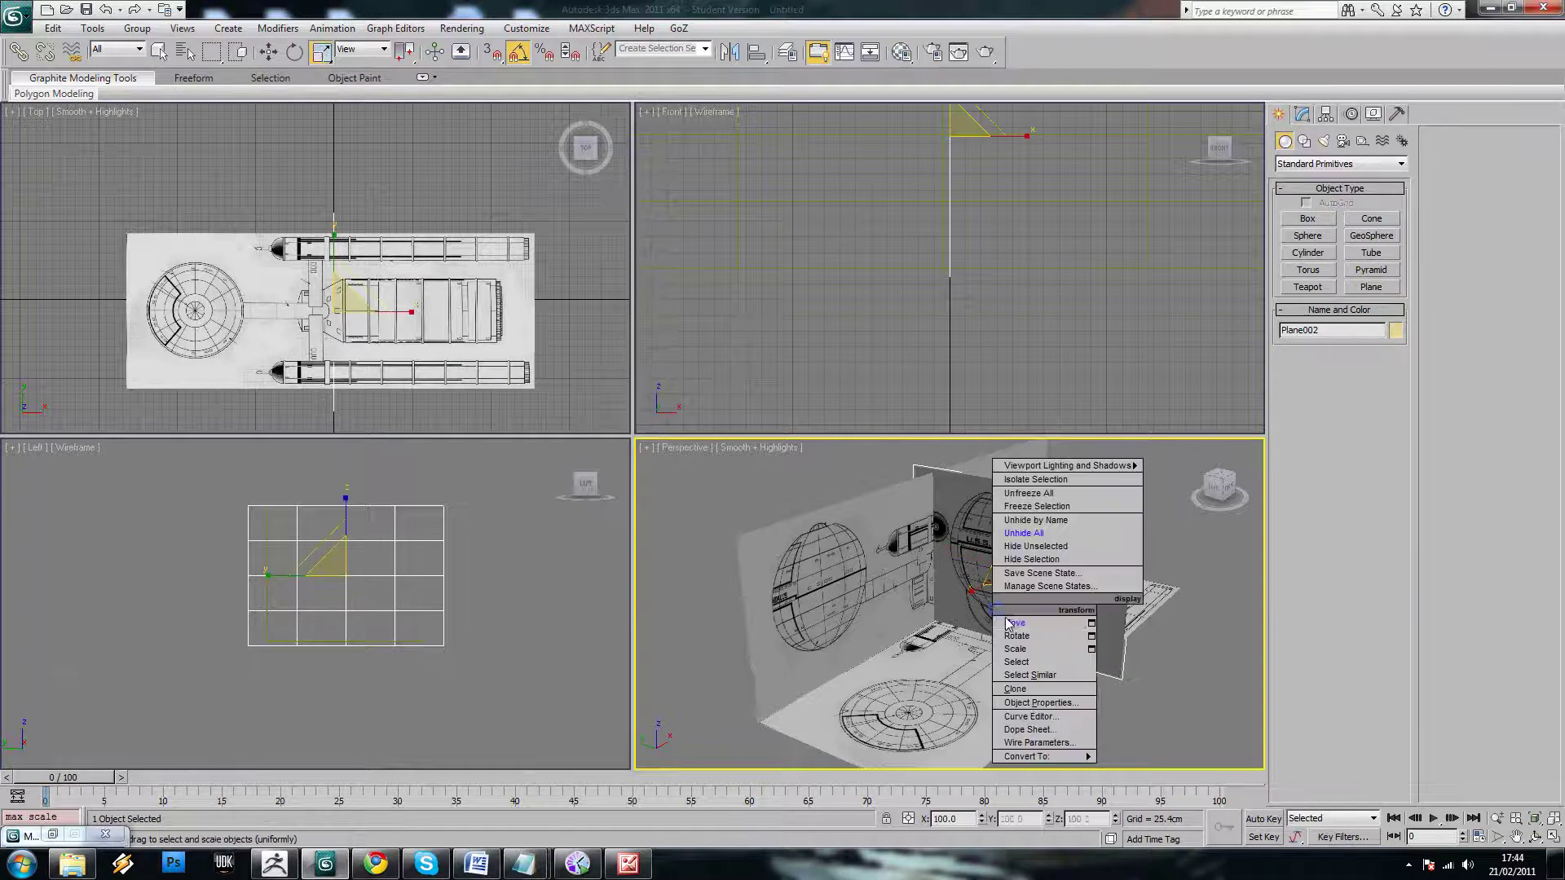
{"action": "left_click", "coordinate": [1014, 623]}
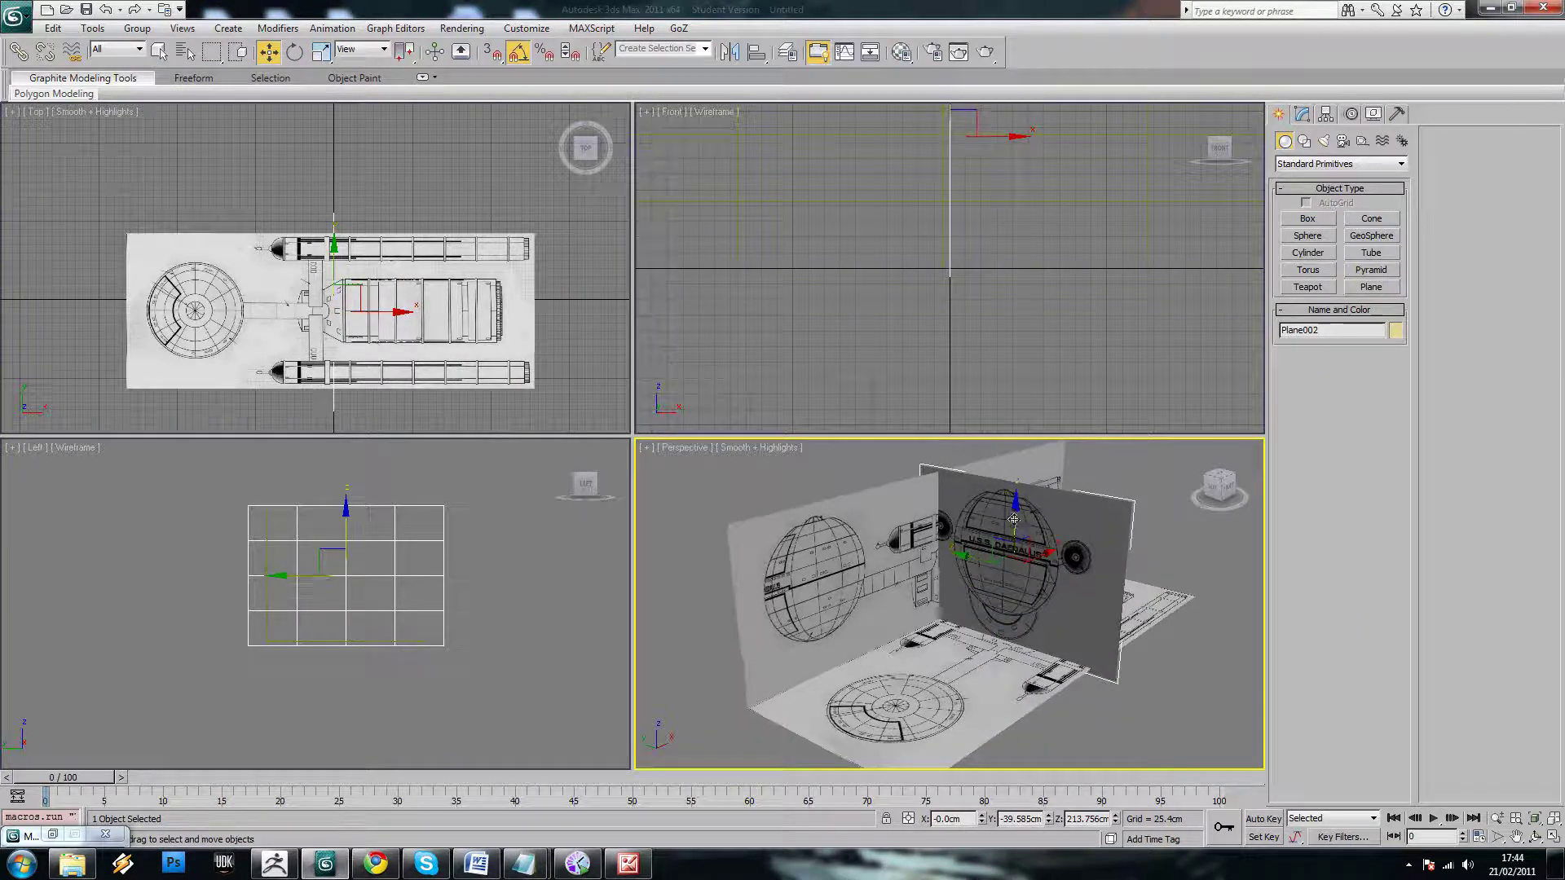
{"action": "left_click_drag", "start_coordinate": [1013, 519], "coordinate": [800, 605]}
{"action": "middle_click_drag", "start_coordinate": [857, 606], "coordinate": [848, 607], "text": "alt"}
{"action": "left_click_drag", "start_coordinate": [869, 593], "coordinate": [837, 593]}
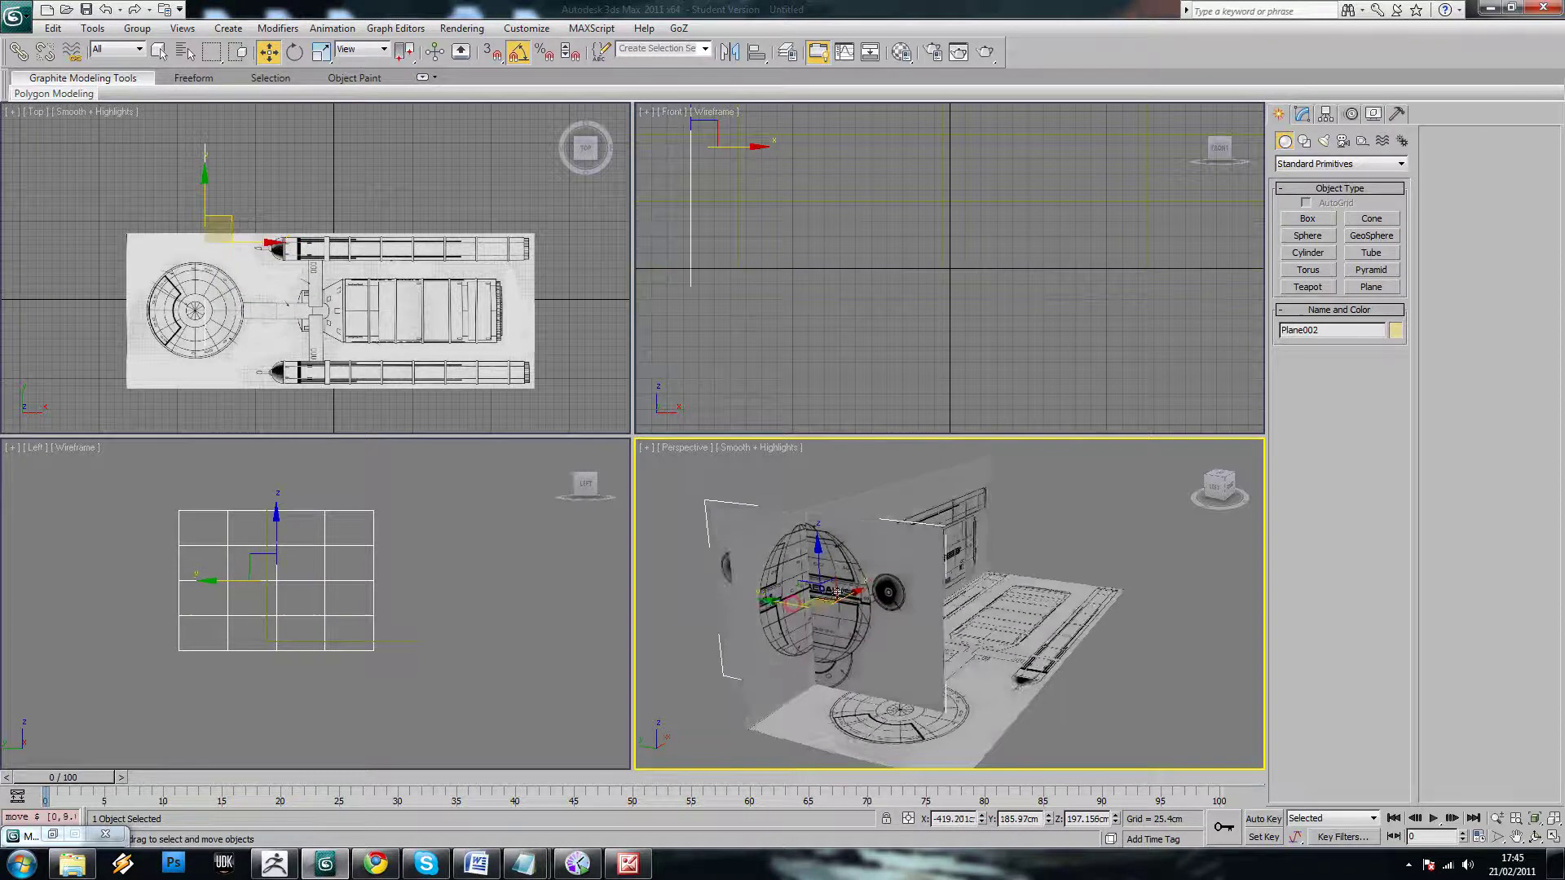
Scale the front plane down uniformly and reposition it so its spherical hull lines up with the one on Side_Plan
{"action": "scroll", "coordinate": [837, 592], "scroll_direction": "up", "scroll_amount": 5}
{"action": "middle_click_drag", "start_coordinate": [960, 567], "coordinate": [972, 595]}
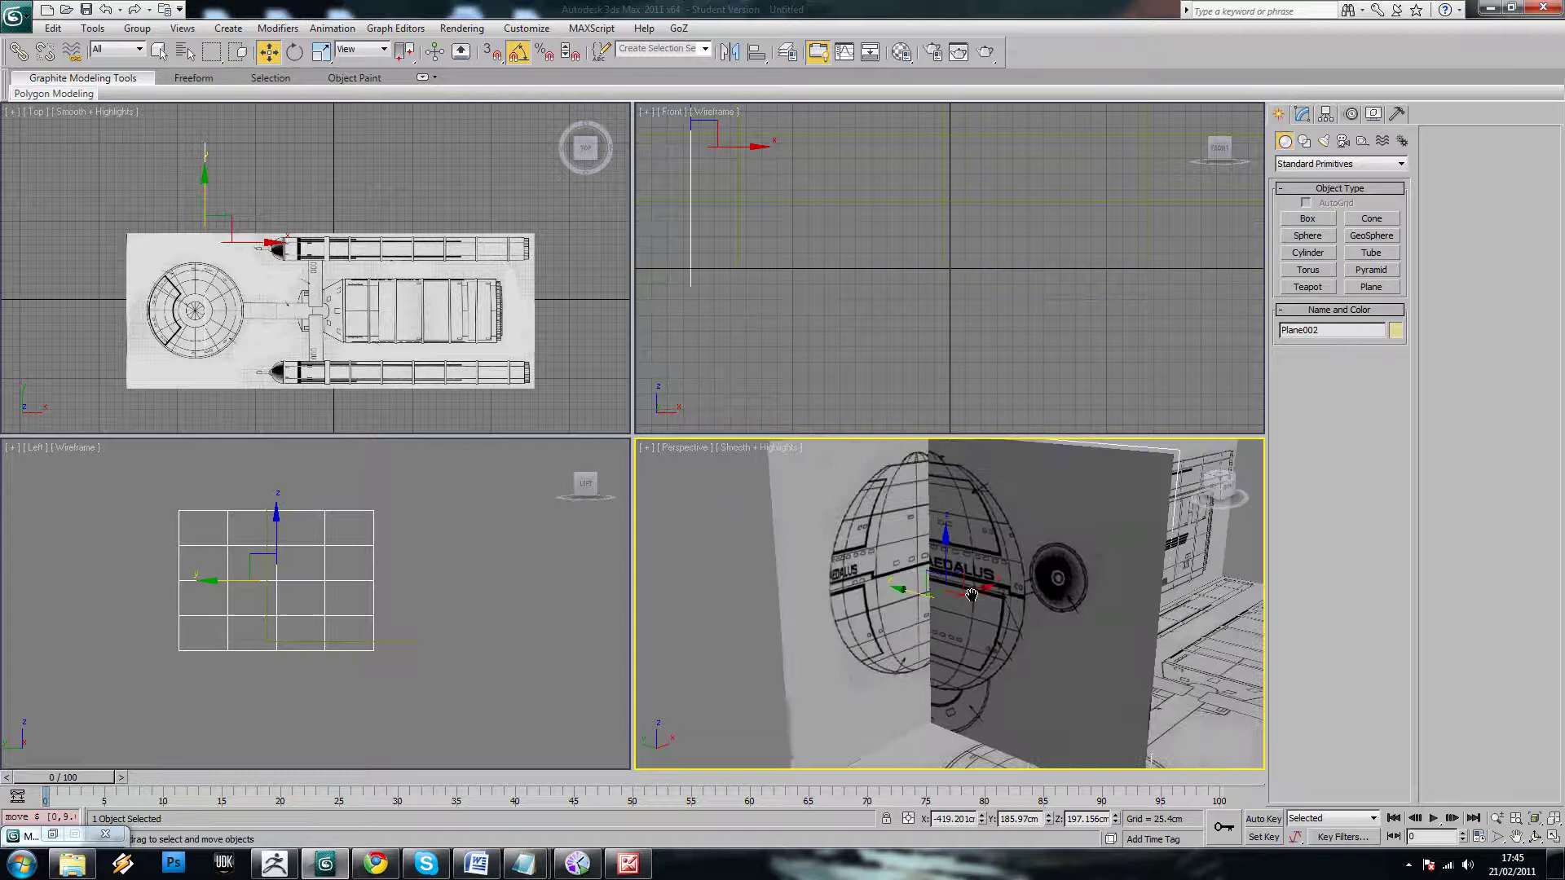
{"action": "key", "text": "r"}
{"action": "left_click_drag", "start_coordinate": [952, 596], "coordinate": [955, 609]}
{"action": "right_click", "coordinate": [979, 613]}
{"action": "left_click", "coordinate": [1001, 626]}
{"action": "left_click_drag", "start_coordinate": [945, 539], "coordinate": [977, 576]}
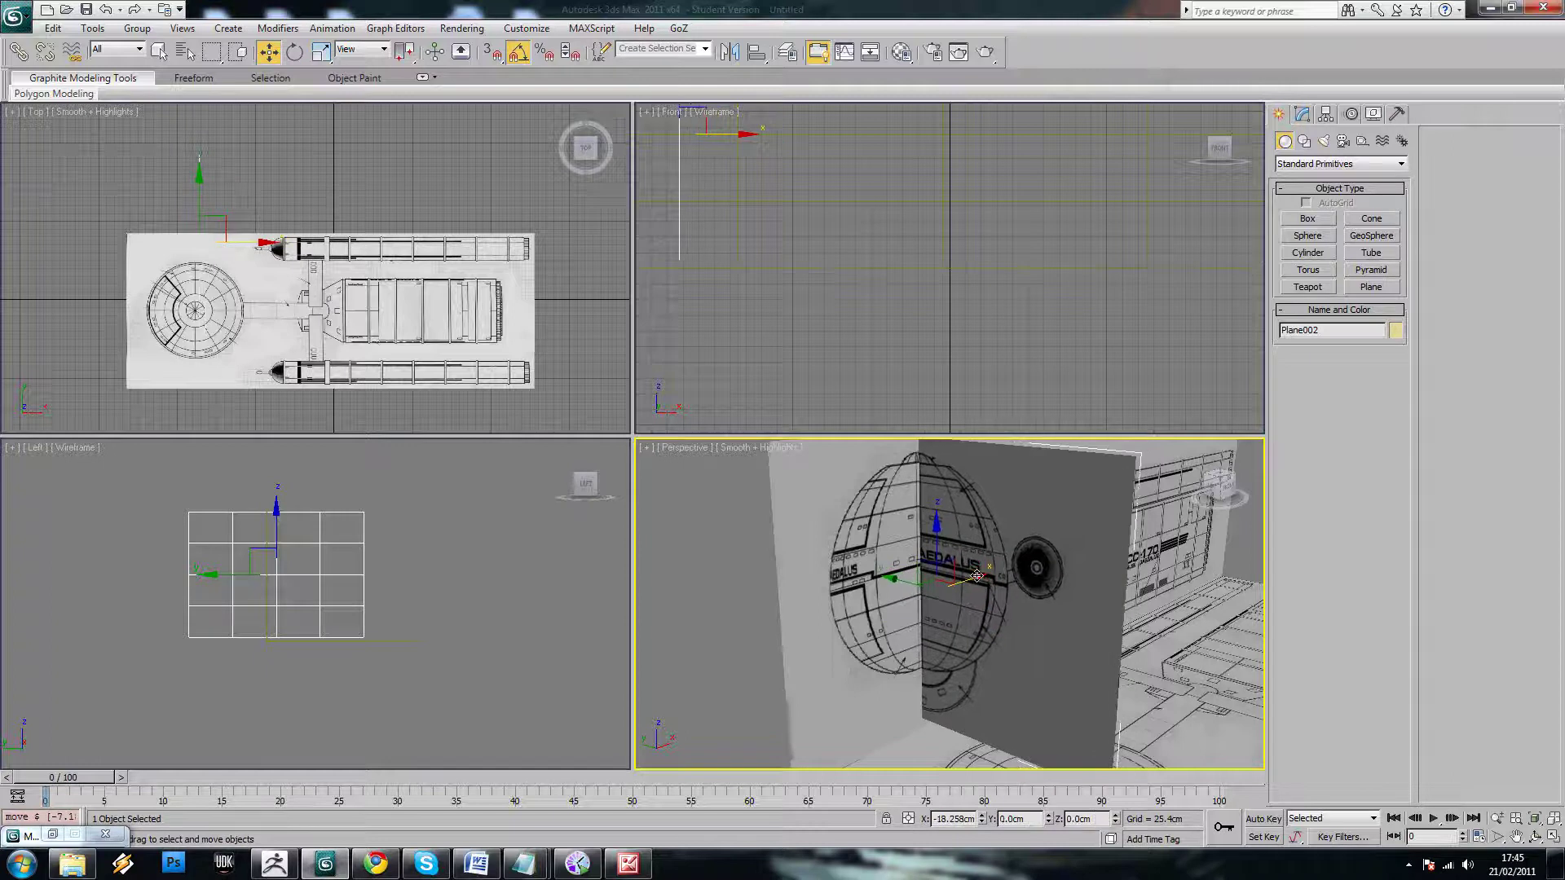
{"action": "scroll", "coordinate": [1007, 595], "scroll_direction": "down", "scroll_amount": 3}
{"action": "middle_click_drag", "start_coordinate": [983, 598], "coordinate": [931, 605], "text": "alt"}
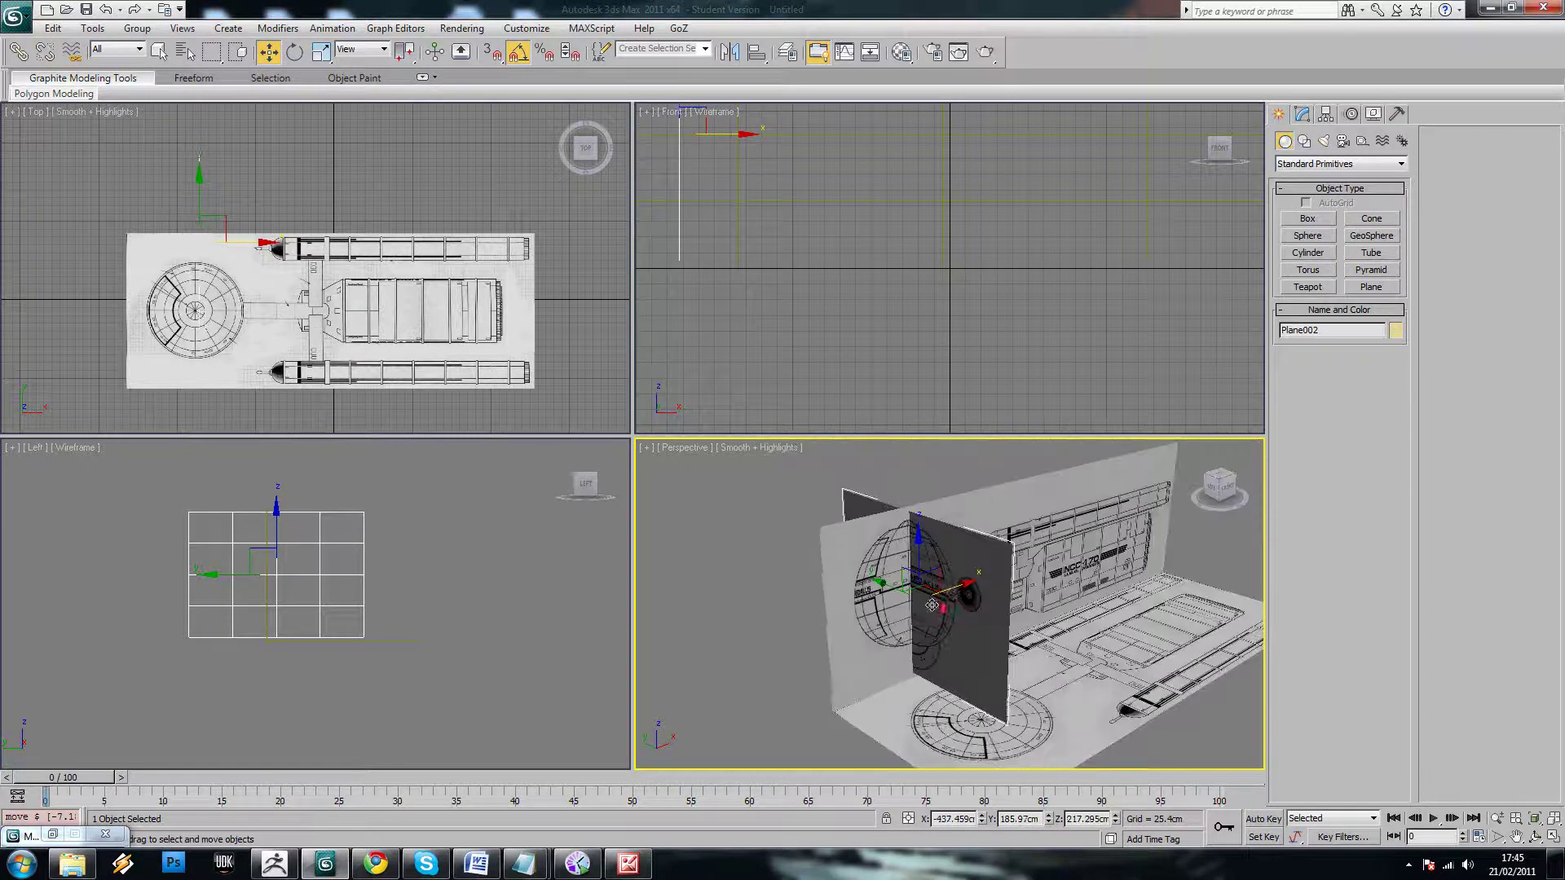
Move the front plane to the rear edge of the top and side planes, at about X 642, Y -63, Z 217 cm
{"action": "left_click_drag", "start_coordinate": [954, 588], "coordinate": [1200, 568]}
{"action": "middle_click_drag", "start_coordinate": [1166, 565], "coordinate": [1063, 592], "text": "alt"}
{"action": "left_click_drag", "start_coordinate": [1018, 548], "coordinate": [1099, 550]}
{"action": "middle_click_drag", "start_coordinate": [1125, 583], "coordinate": [1152, 516], "text": "alt"}
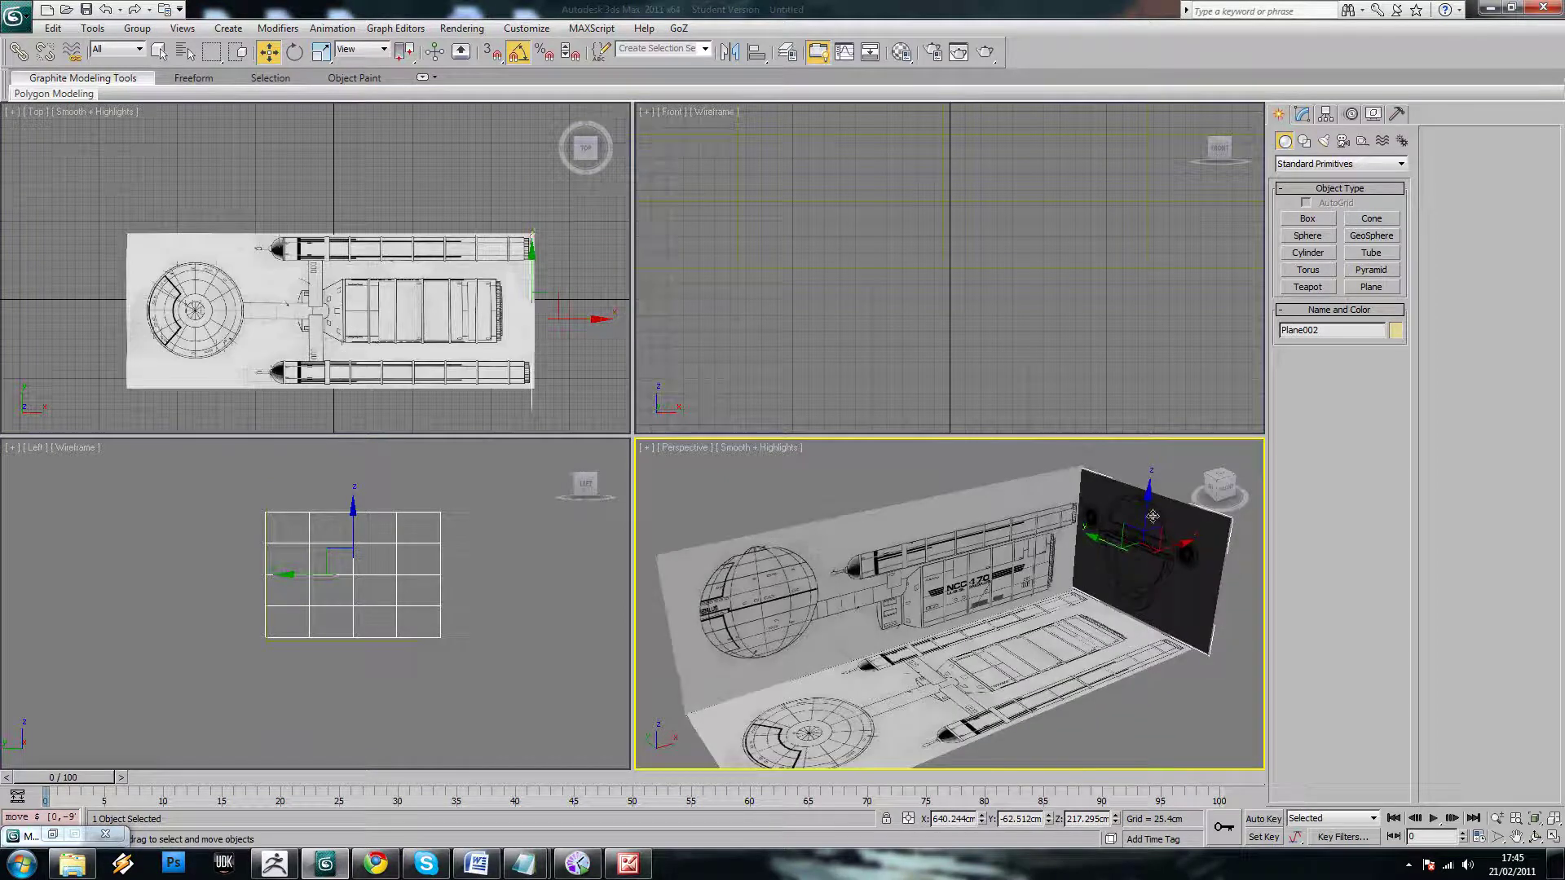
{"action": "left_click_drag", "start_coordinate": [1149, 526], "coordinate": [1119, 588]}
{"action": "mouse_move", "coordinate": [1119, 588]}
{"action": "middle_mouse_down", "text": "alt"}
{"action": "mouse_move", "coordinate": [1166, 596]}
{"action": "mouse_move", "coordinate": [1134, 596]}
{"action": "middle_mouse_up", "text": "alt"}
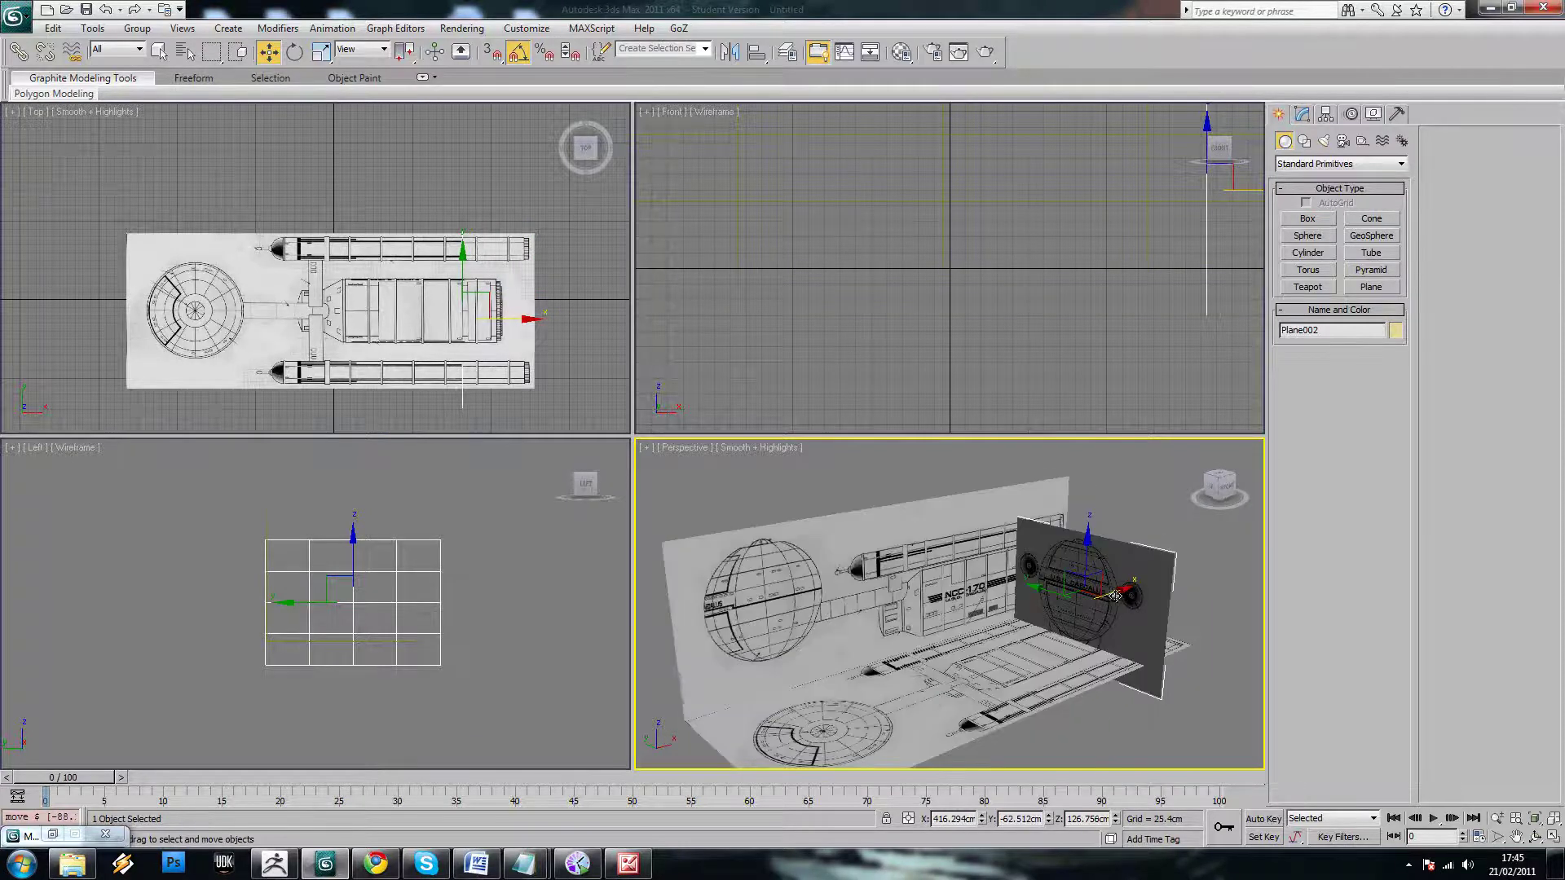
{"action": "left_click_drag", "start_coordinate": [1115, 596], "coordinate": [1136, 505]}
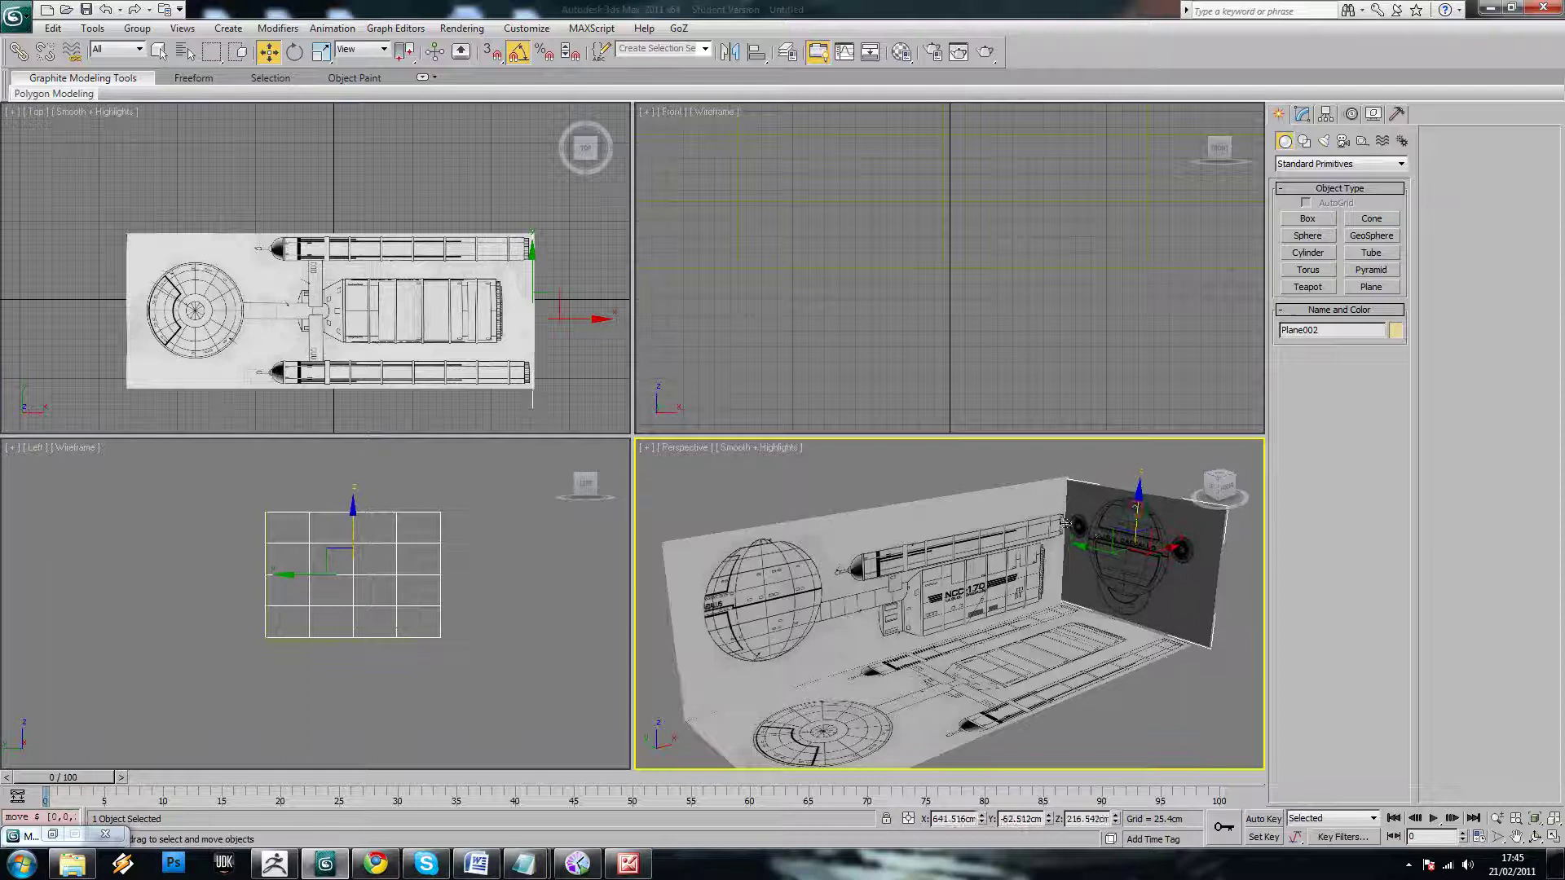
{"action": "scroll", "coordinate": [1064, 519], "scroll_direction": "up", "scroll_amount": 4}
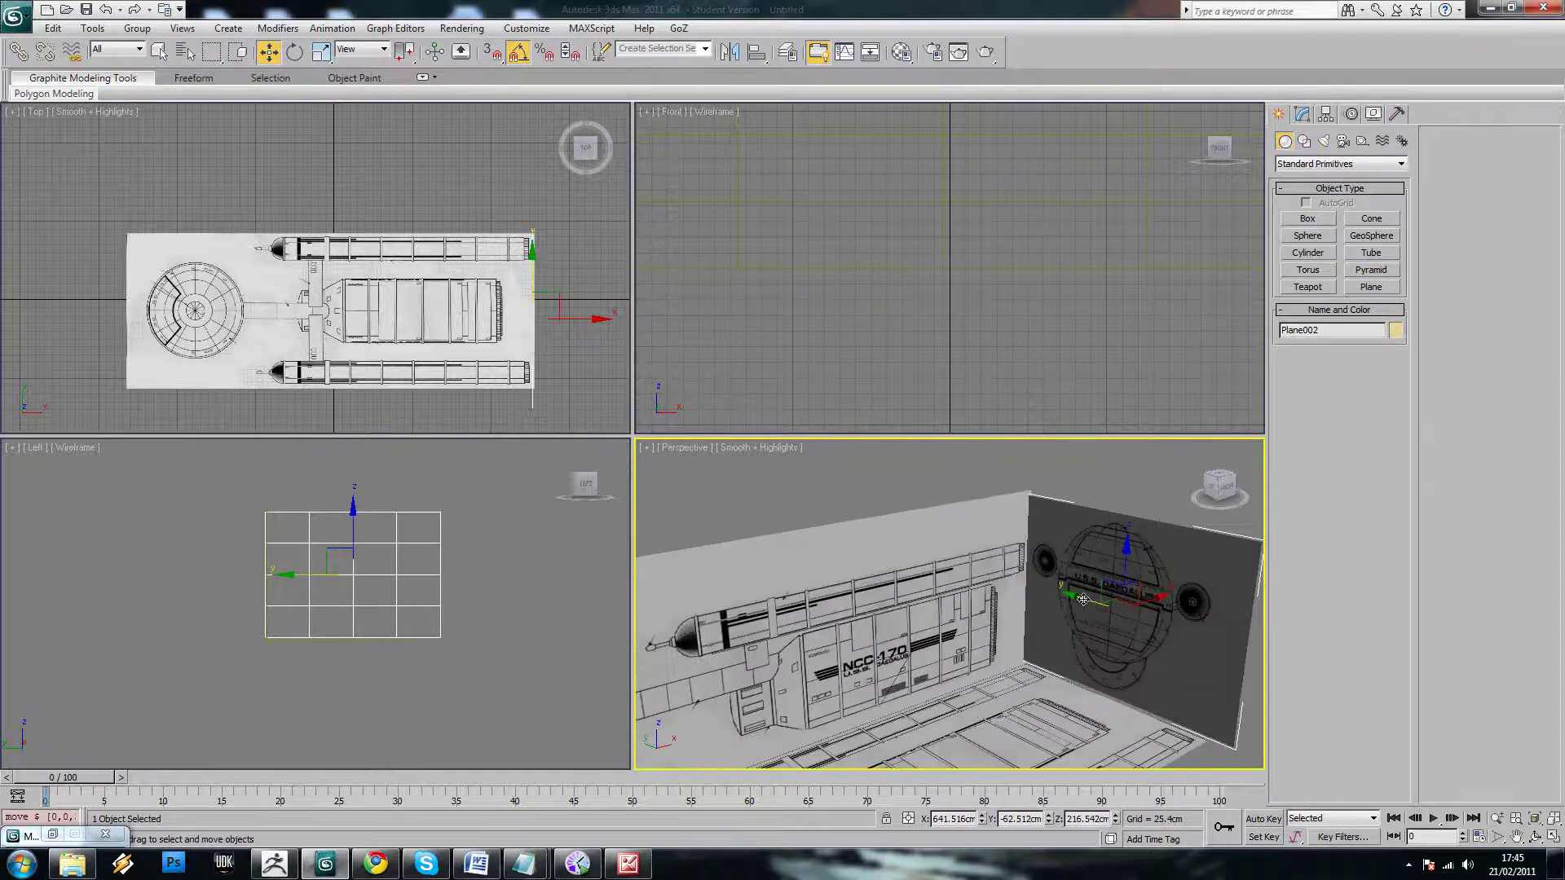
{"action": "middle_click_drag", "start_coordinate": [1082, 600], "coordinate": [1133, 603], "text": "alt"}
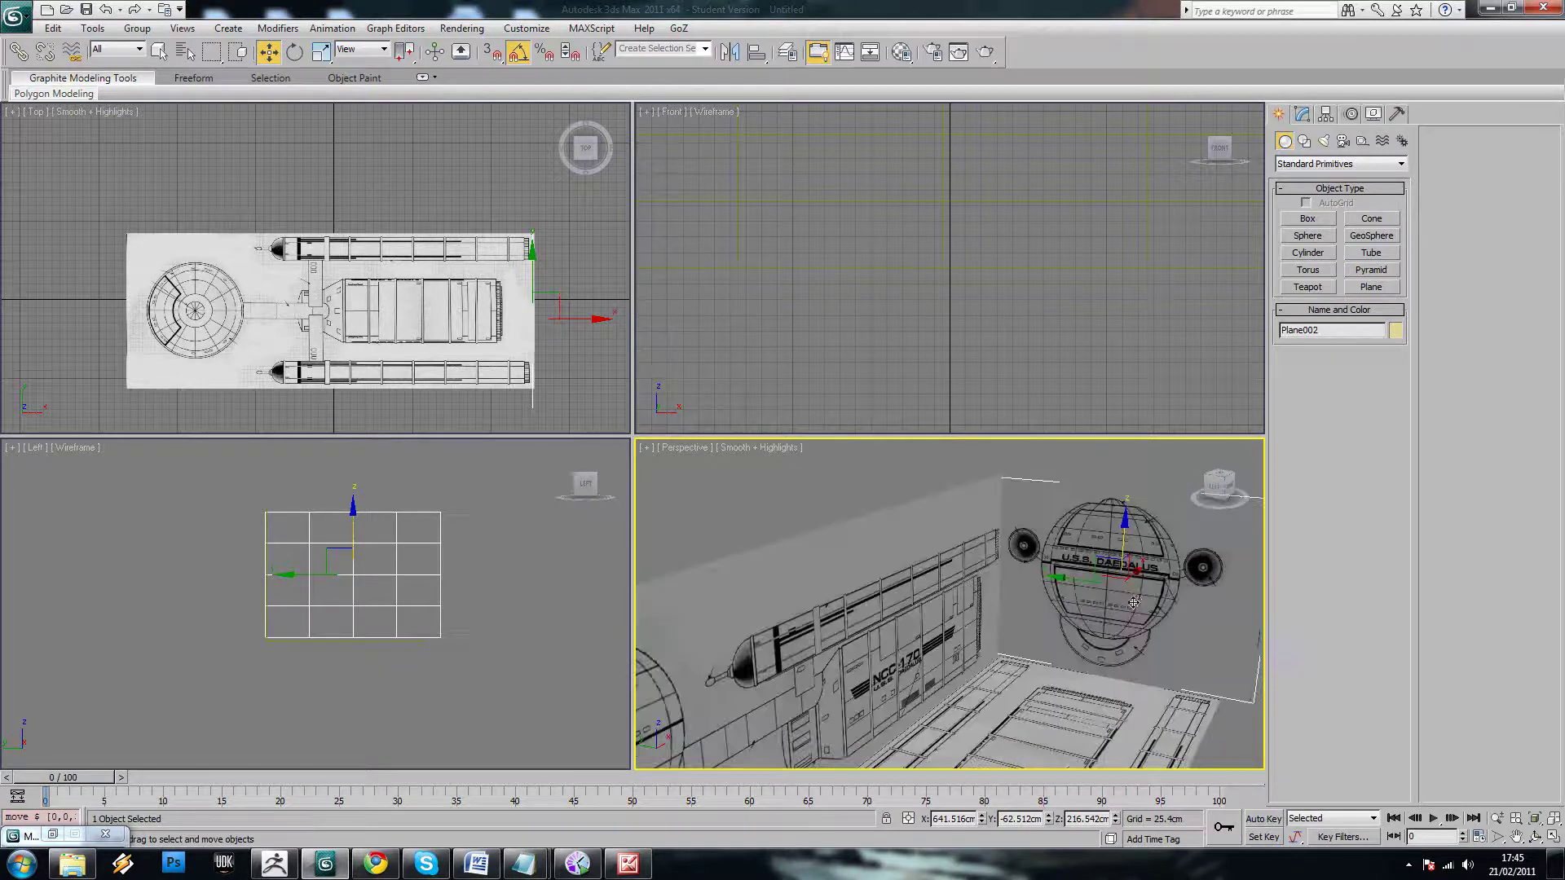
Shift the front plane sideways along its Y axis to about Y -50 cm, keeping it at the rear edge
{"action": "left_click_drag", "start_coordinate": [1074, 579], "coordinate": [1065, 576]}
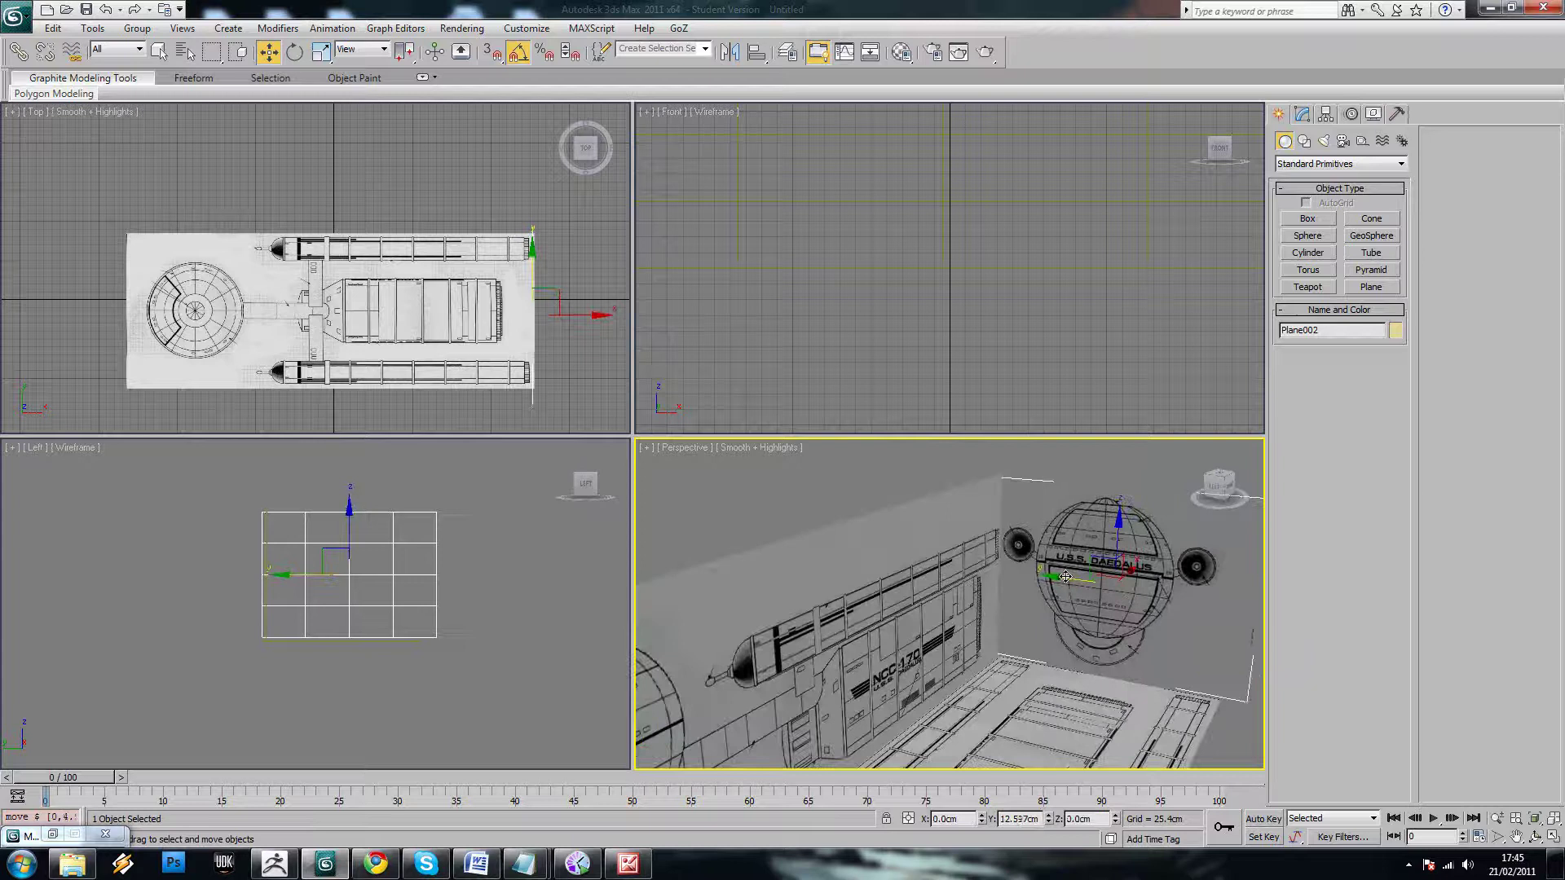
{"action": "mouse_move", "coordinate": [1065, 576]}
{"action": "middle_mouse_down", "text": "alt"}
{"action": "mouse_move", "coordinate": [1064, 608]}
{"action": "mouse_move", "coordinate": [1087, 583]}
{"action": "middle_mouse_up", "text": "alt"}
{"action": "scroll", "coordinate": [1077, 588], "scroll_direction": "down", "scroll_amount": 3}
{"action": "left_click", "coordinate": [985, 486]}
{"action": "scroll", "coordinate": [1064, 534], "scroll_direction": "down", "scroll_amount": 3}
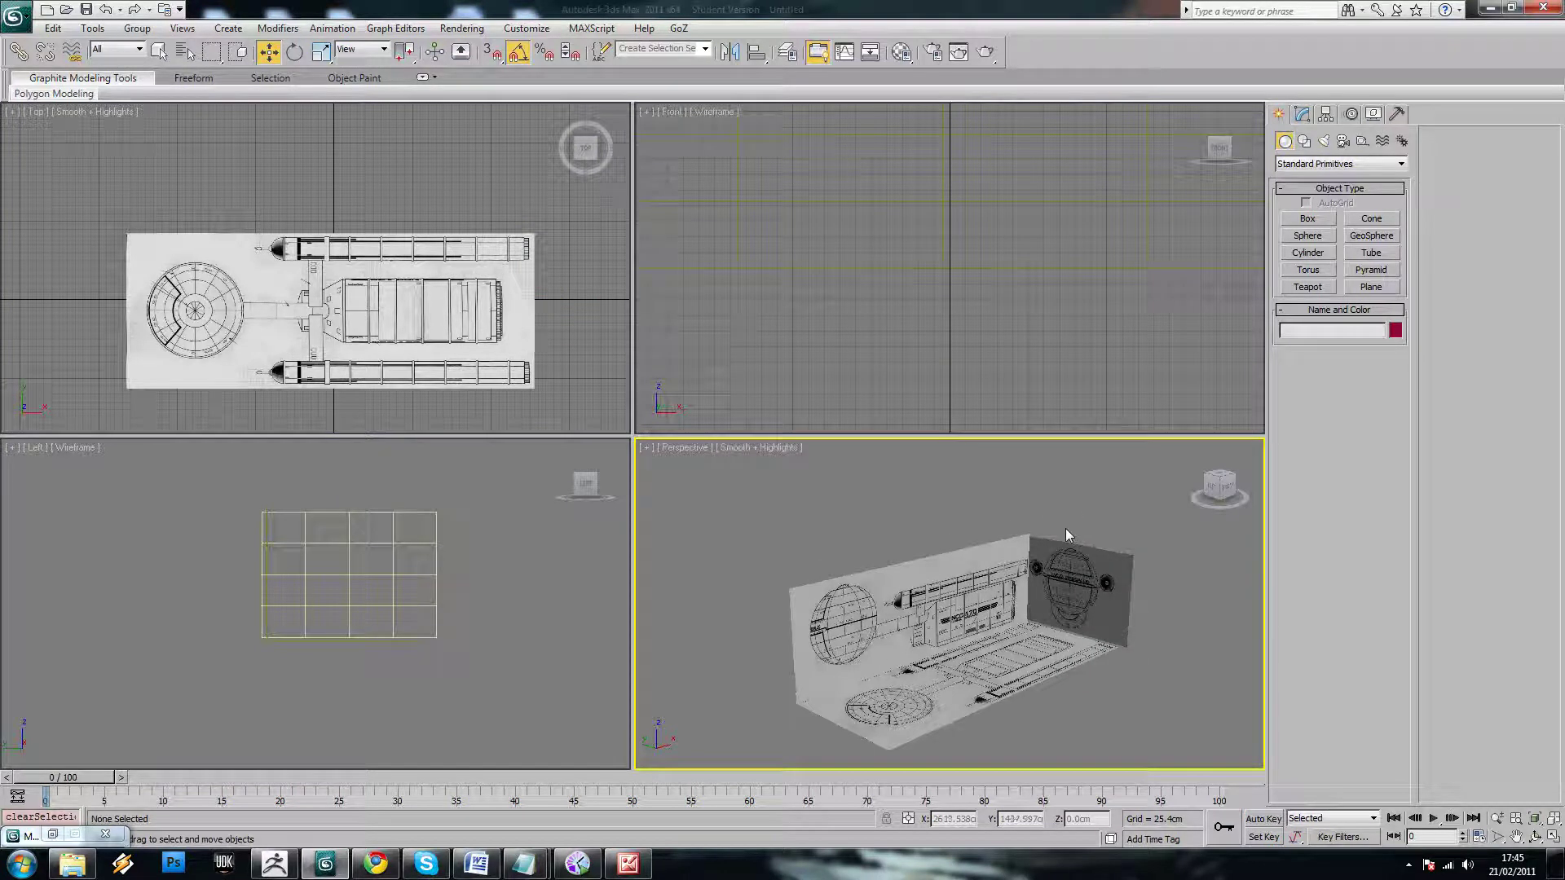
Select the front plane and switch the Left viewport to smooth shaded display
{"action": "left_click", "coordinate": [1081, 562]}
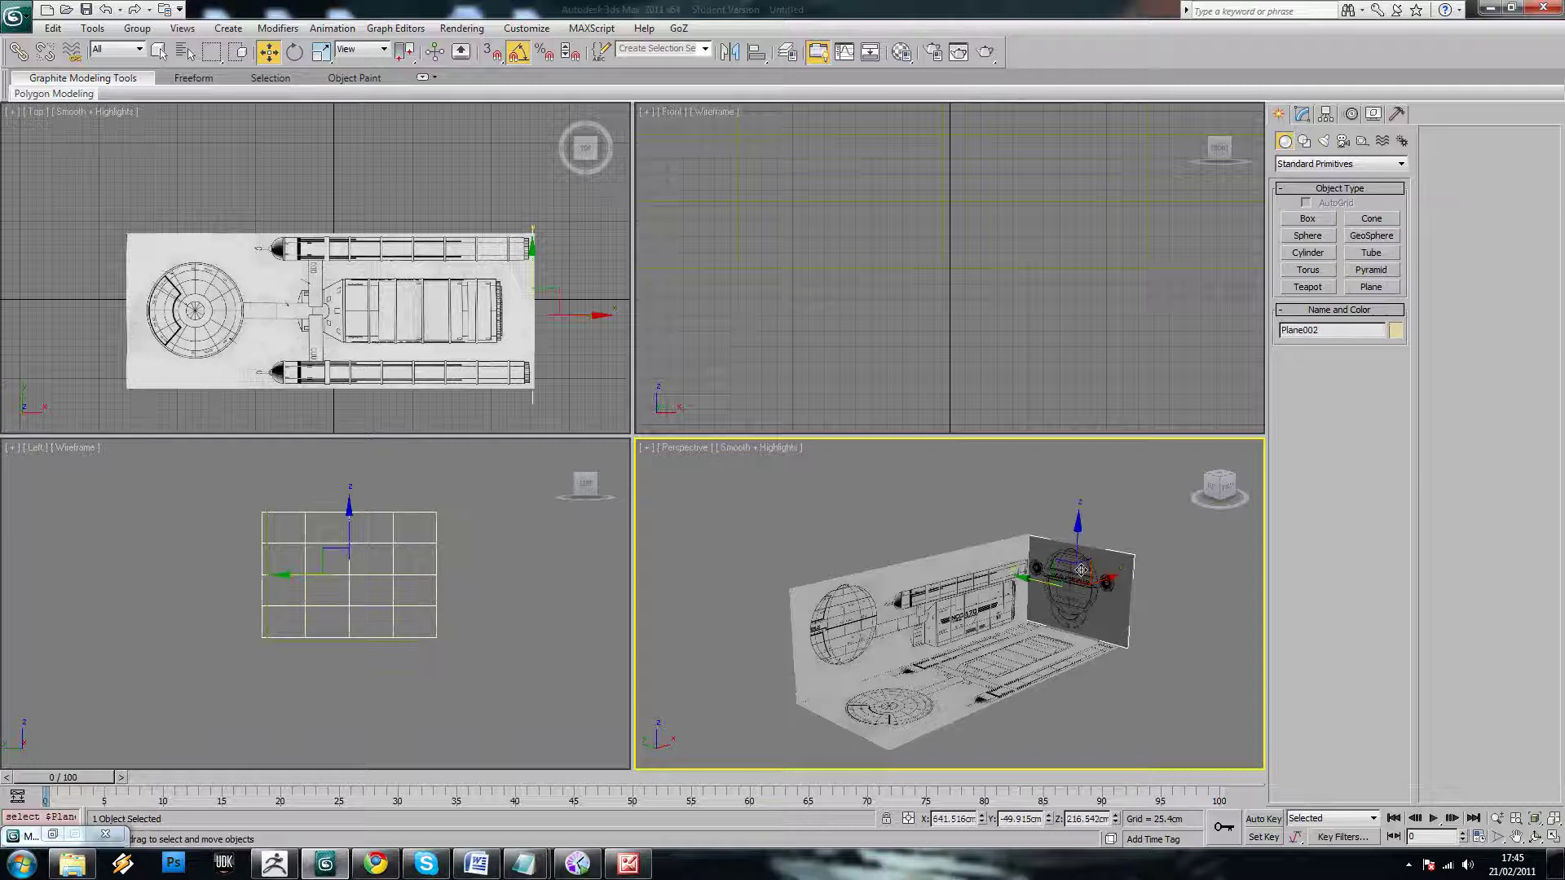
{"action": "middle_click_drag", "start_coordinate": [1063, 571], "coordinate": [1022, 568], "text": "alt"}
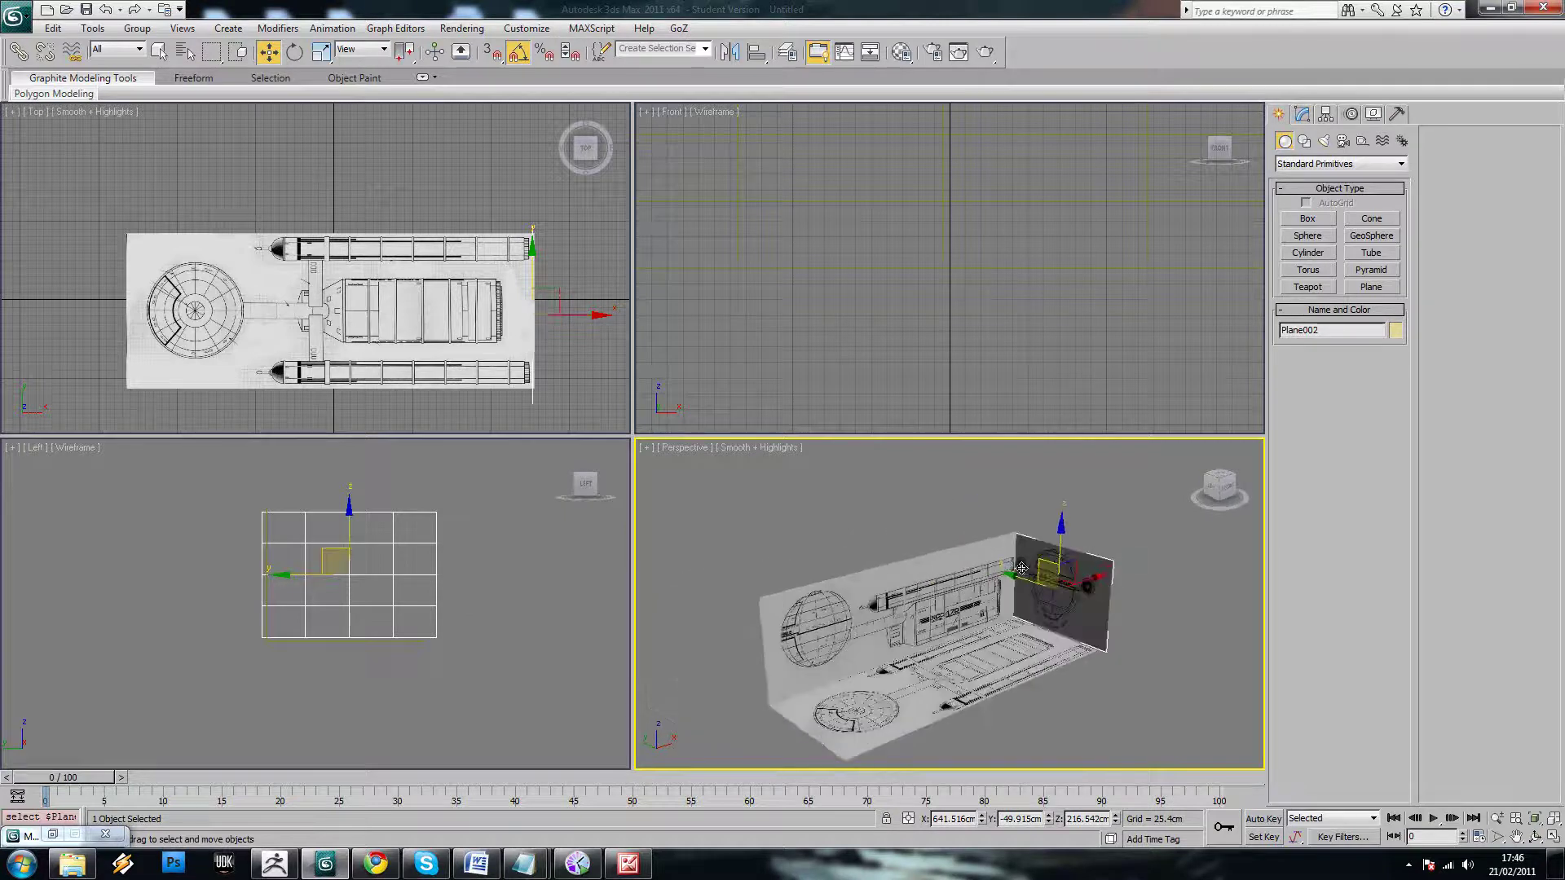
{"action": "right_click", "coordinate": [464, 534]}
{"action": "key", "text": "F3"}
{"action": "middle_click_drag", "start_coordinate": [918, 557], "coordinate": [895, 568]}
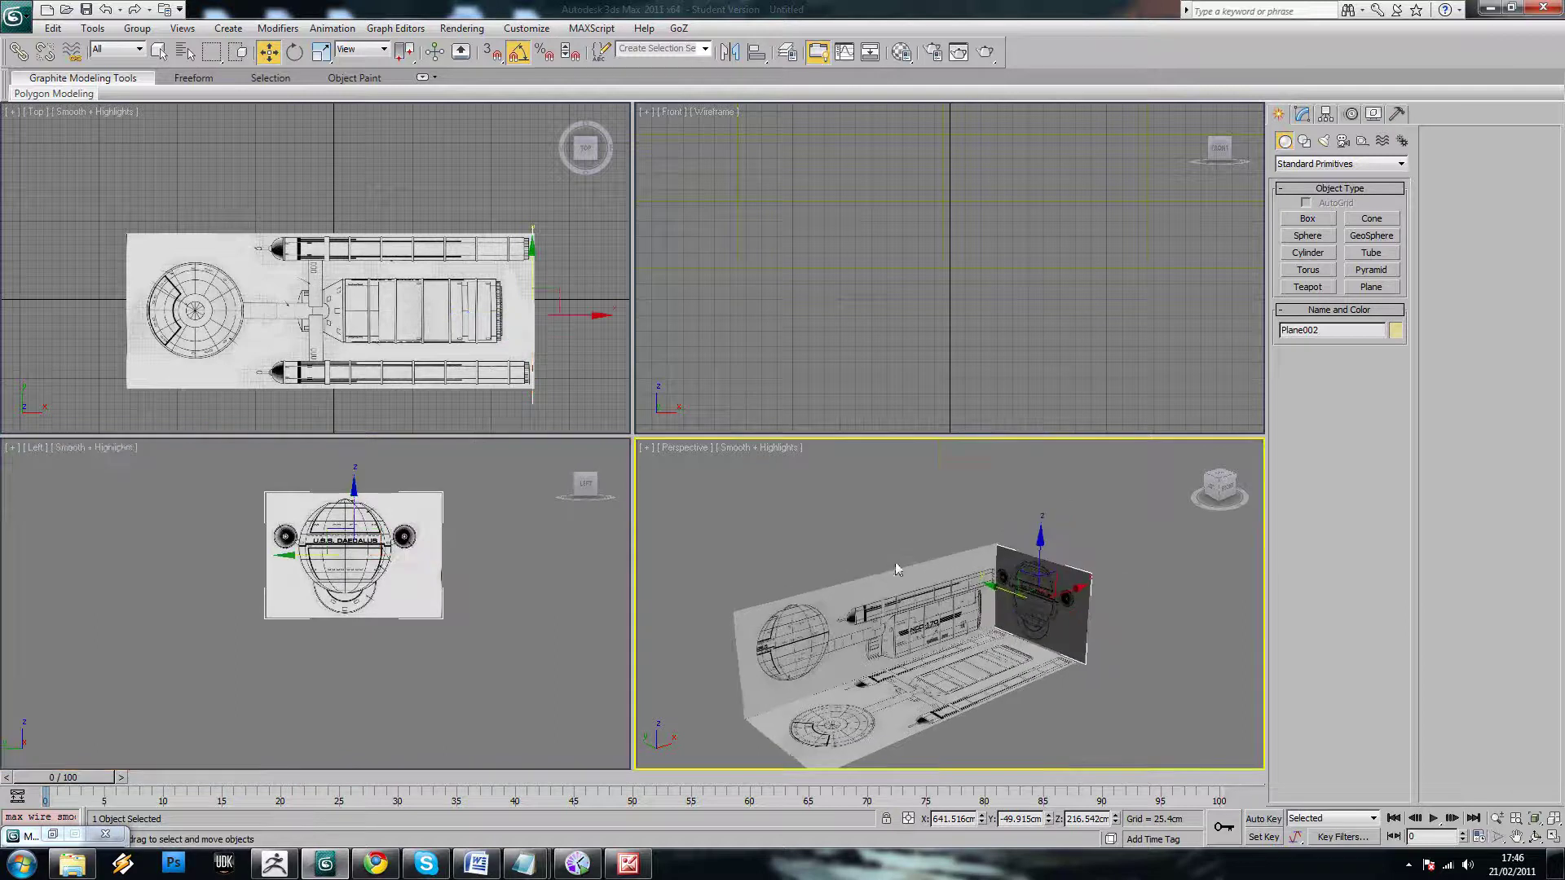
Clone the front plane as a single independent copy behind the original, at about X 828 cm
{"action": "middle_click_drag", "start_coordinate": [1052, 599], "coordinate": [961, 588]}
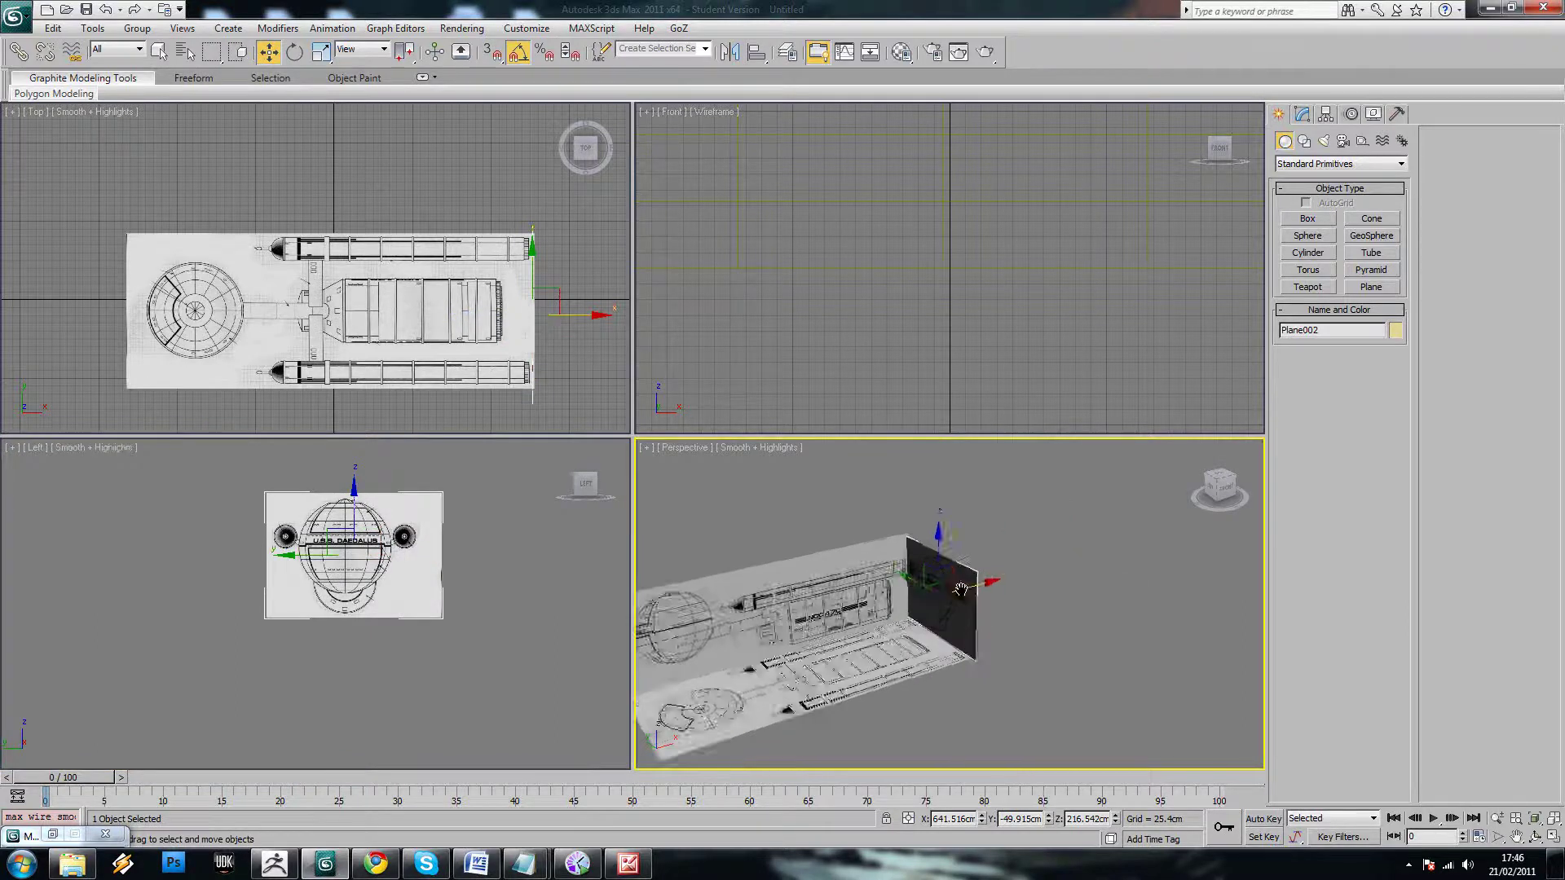
{"action": "scroll", "coordinate": [961, 589], "scroll_direction": "up", "scroll_amount": 3}
{"action": "left_click_drag", "start_coordinate": [964, 580], "coordinate": [1015, 579], "text": "shift"}
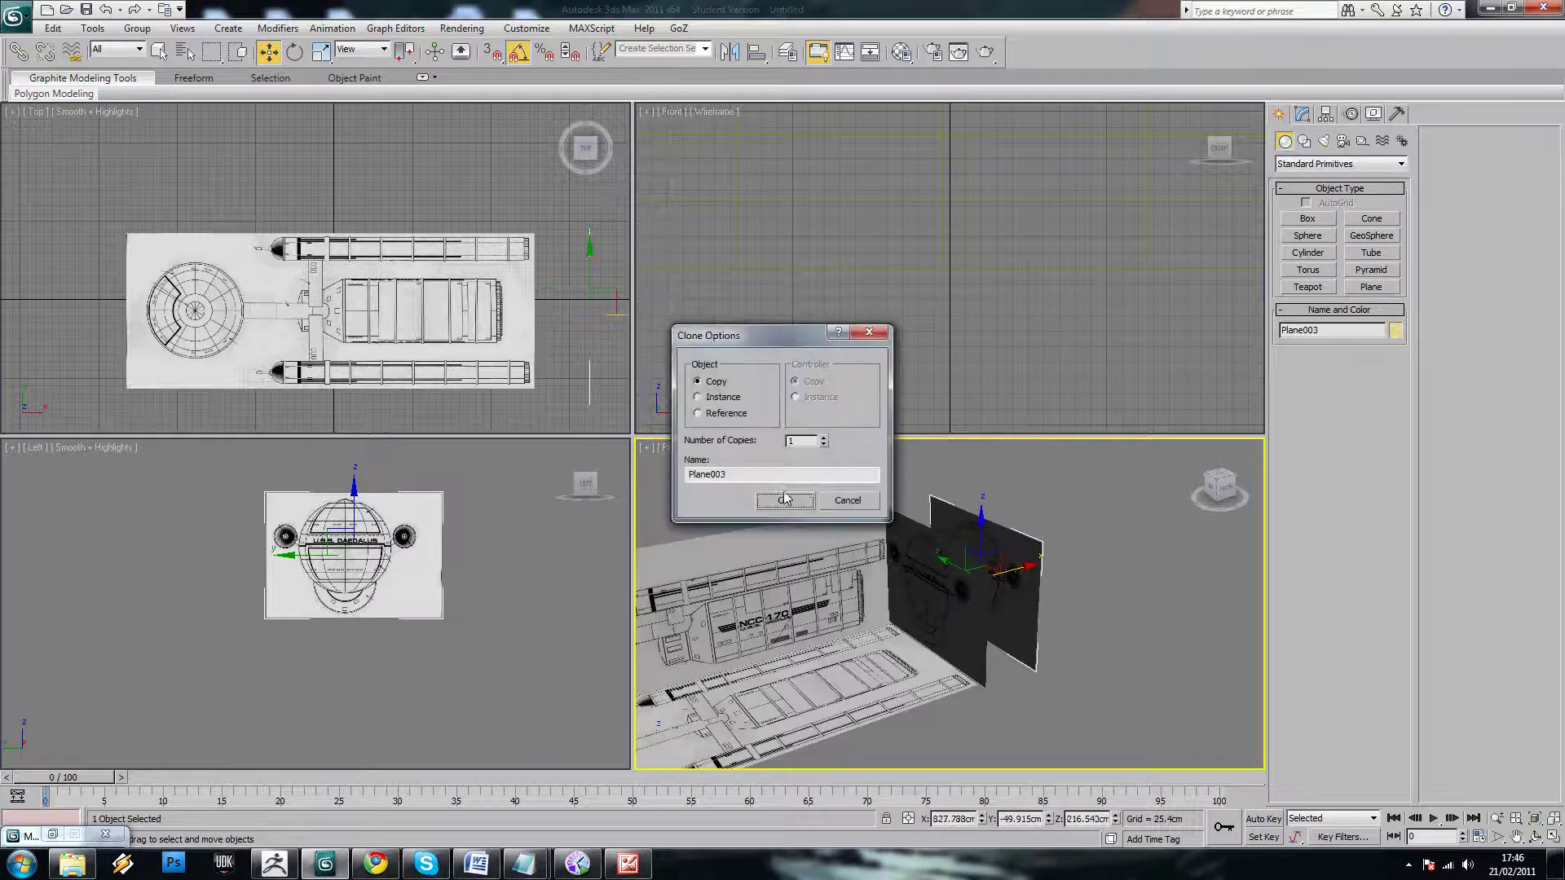
{"action": "left_click", "coordinate": [782, 499]}
Apply a Normal modifier with flipped normals to the copied front plane
{"action": "left_click", "coordinate": [1298, 115]}
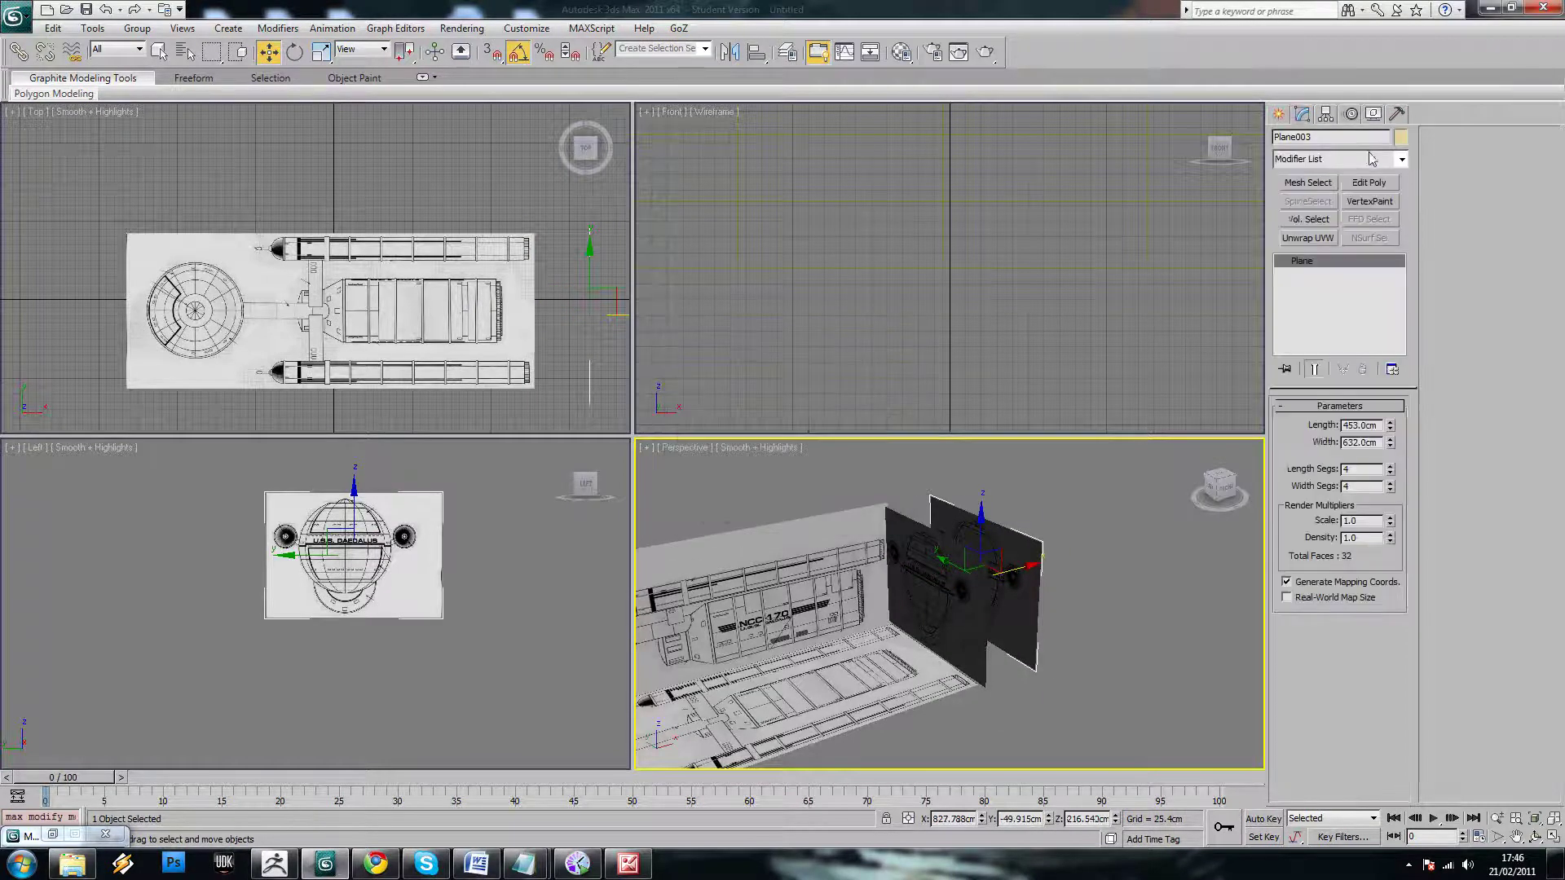
{"action": "left_click", "coordinate": [1395, 159]}
{"action": "left_click_drag", "start_coordinate": [1405, 371], "coordinate": [1366, 470]}
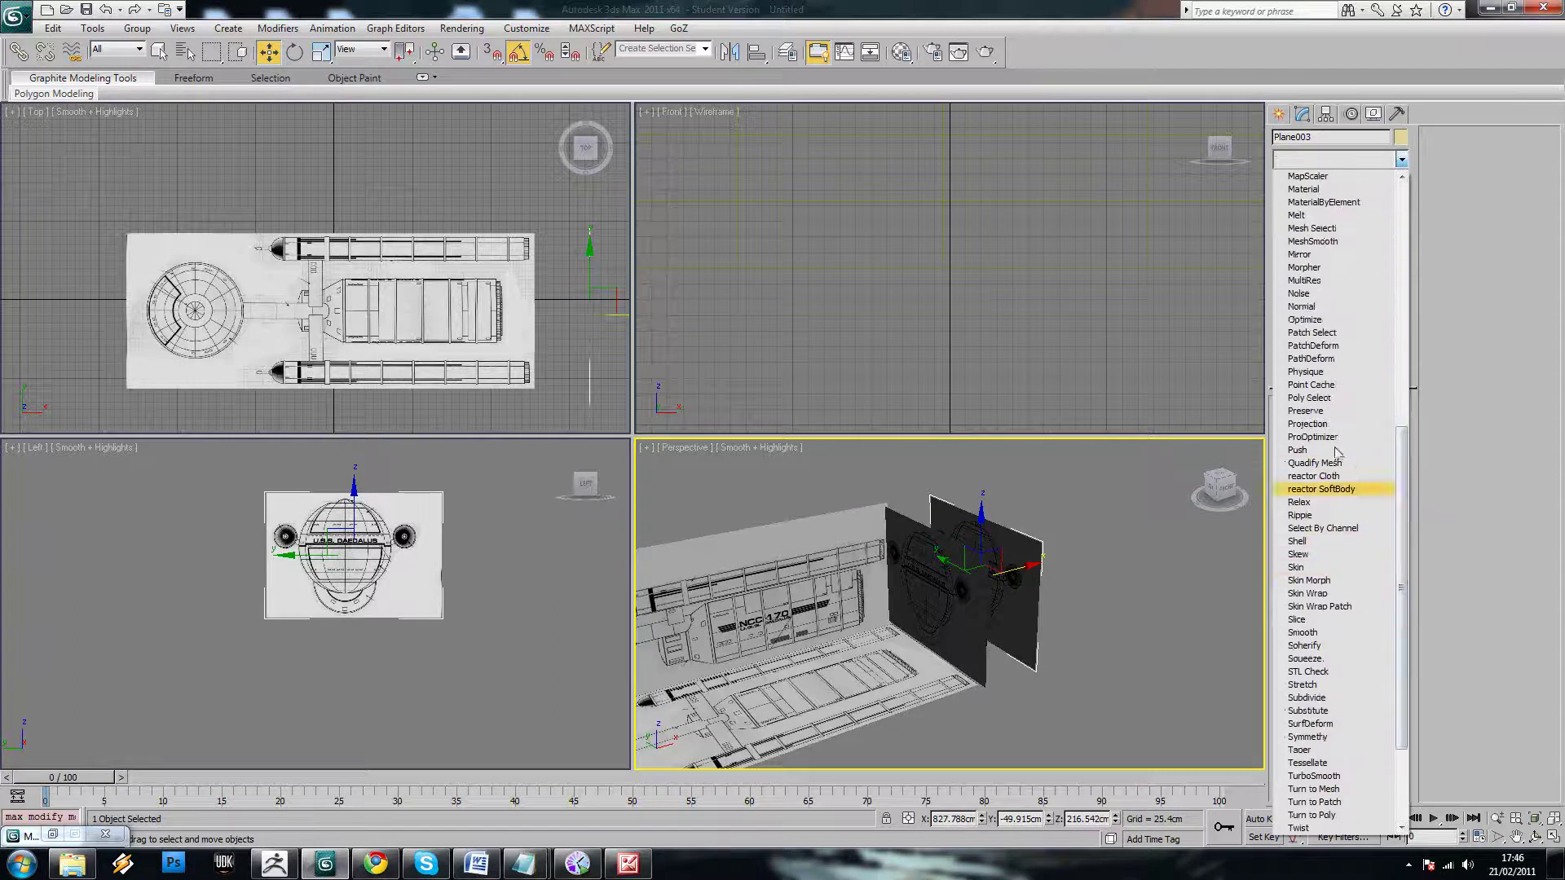
{"action": "scroll", "coordinate": [1337, 179], "scroll_direction": "up", "scroll_amount": 4}
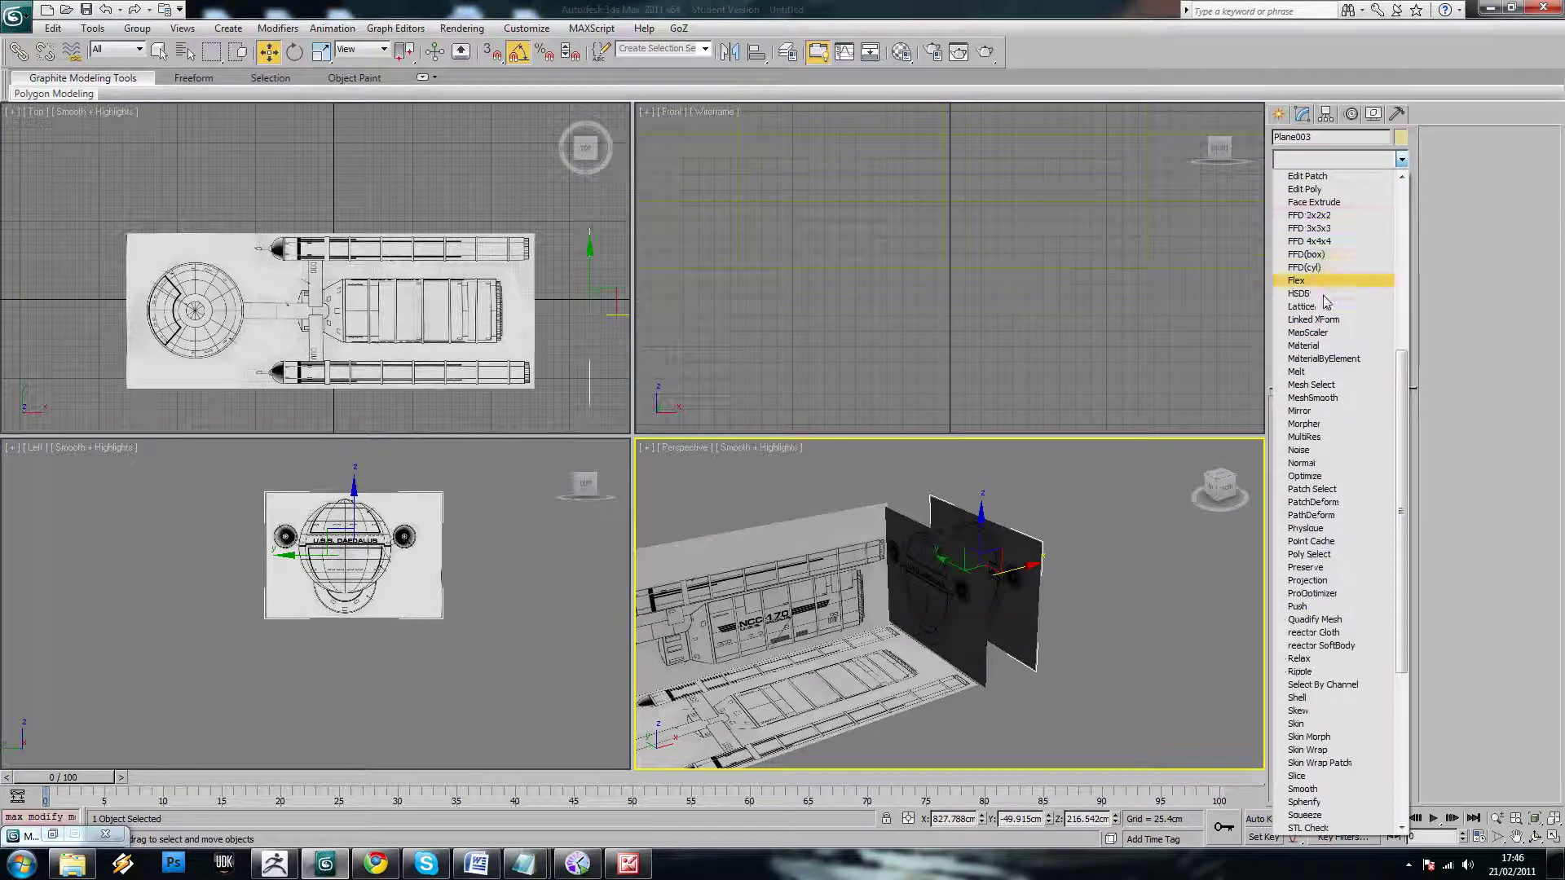
{"action": "left_click", "coordinate": [1327, 461]}
Move the flipped copy back along the X axis against the original front plane, at about X 650 cm
{"action": "middle_click_drag", "start_coordinate": [1092, 549], "coordinate": [1009, 586], "text": "alt"}
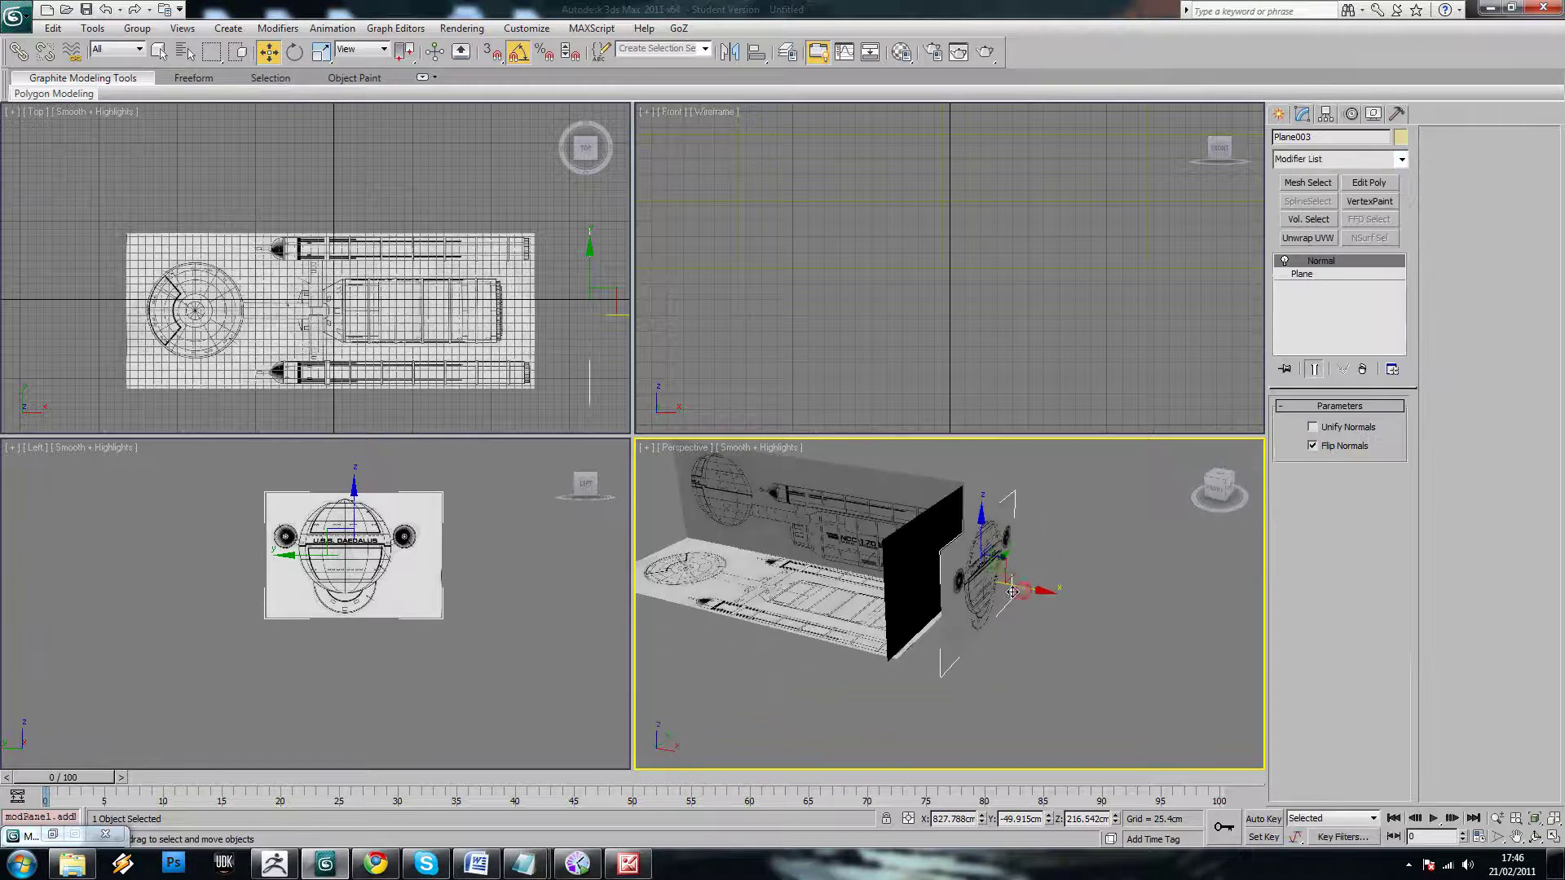
{"action": "left_click_drag", "start_coordinate": [1013, 592], "coordinate": [974, 591]}
{"action": "middle_click_drag", "start_coordinate": [973, 591], "coordinate": [1062, 591], "text": "alt"}
{"action": "middle_click_drag", "start_coordinate": [928, 576], "coordinate": [1051, 568]}
{"action": "middle_click_drag", "start_coordinate": [885, 547], "coordinate": [947, 537]}
{"action": "scroll", "coordinate": [856, 502], "scroll_direction": "down", "scroll_amount": 3}
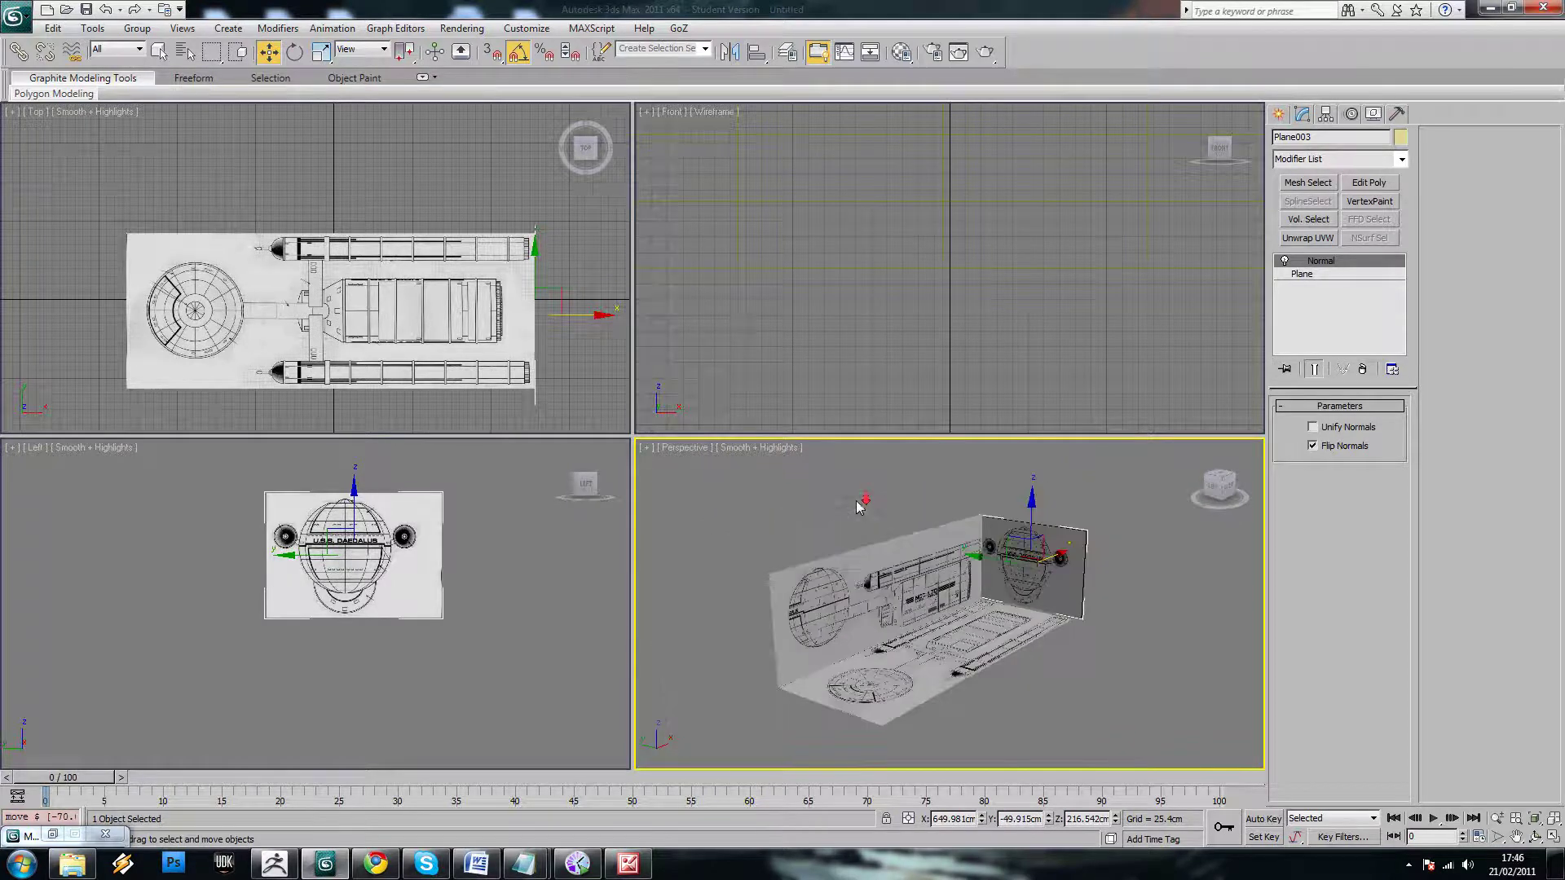
Enable hardware shading in the Perspective viewport and view the planes from underneath
{"action": "left_click", "coordinate": [759, 448]}
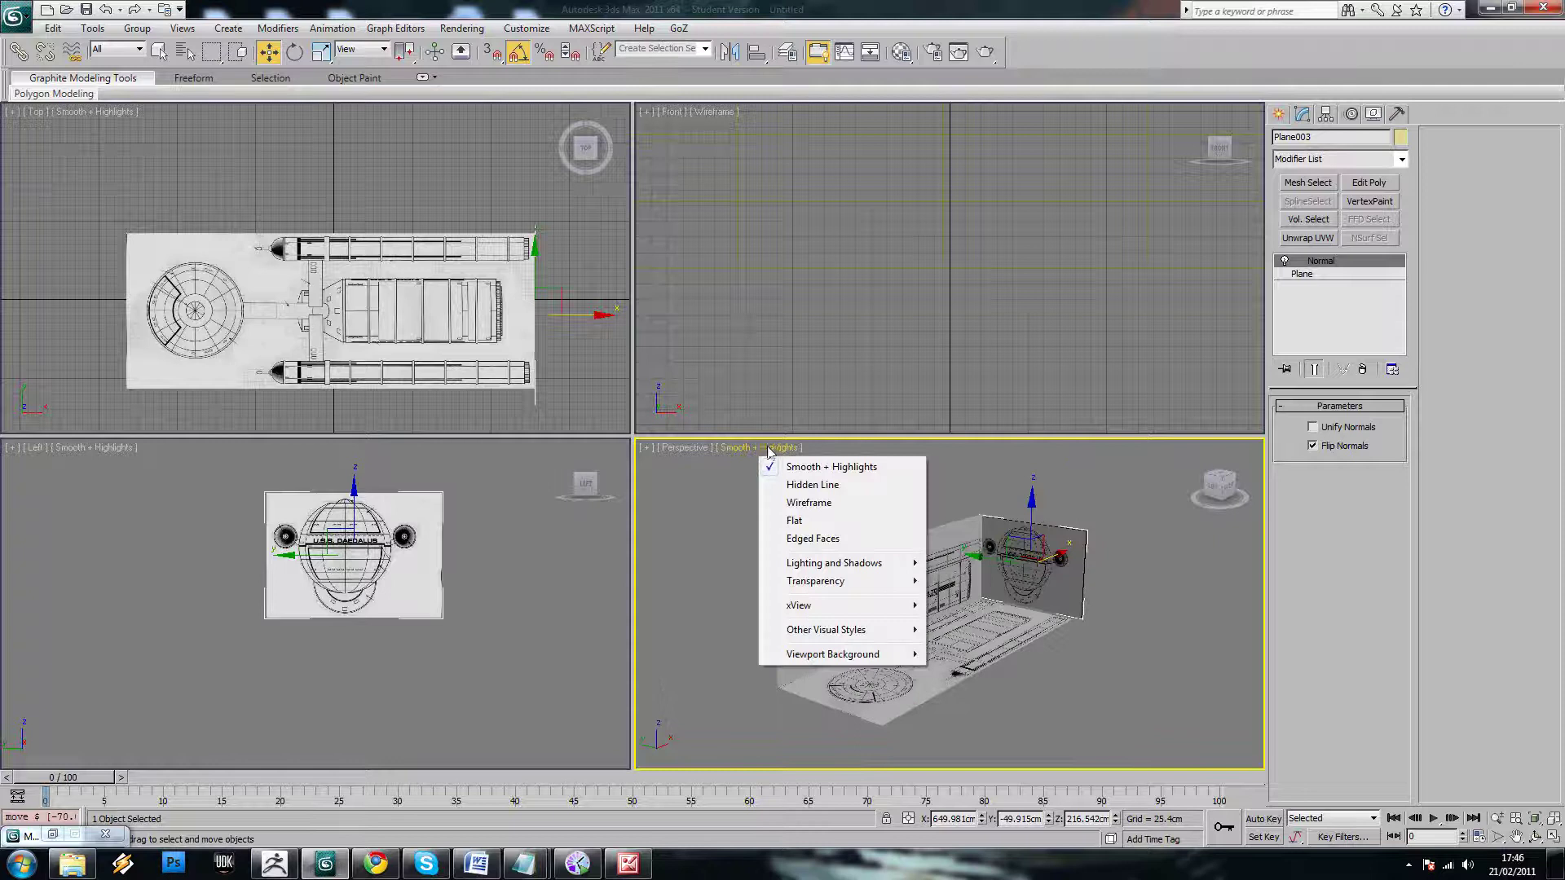
{"action": "mouse_move", "coordinate": [862, 571]}
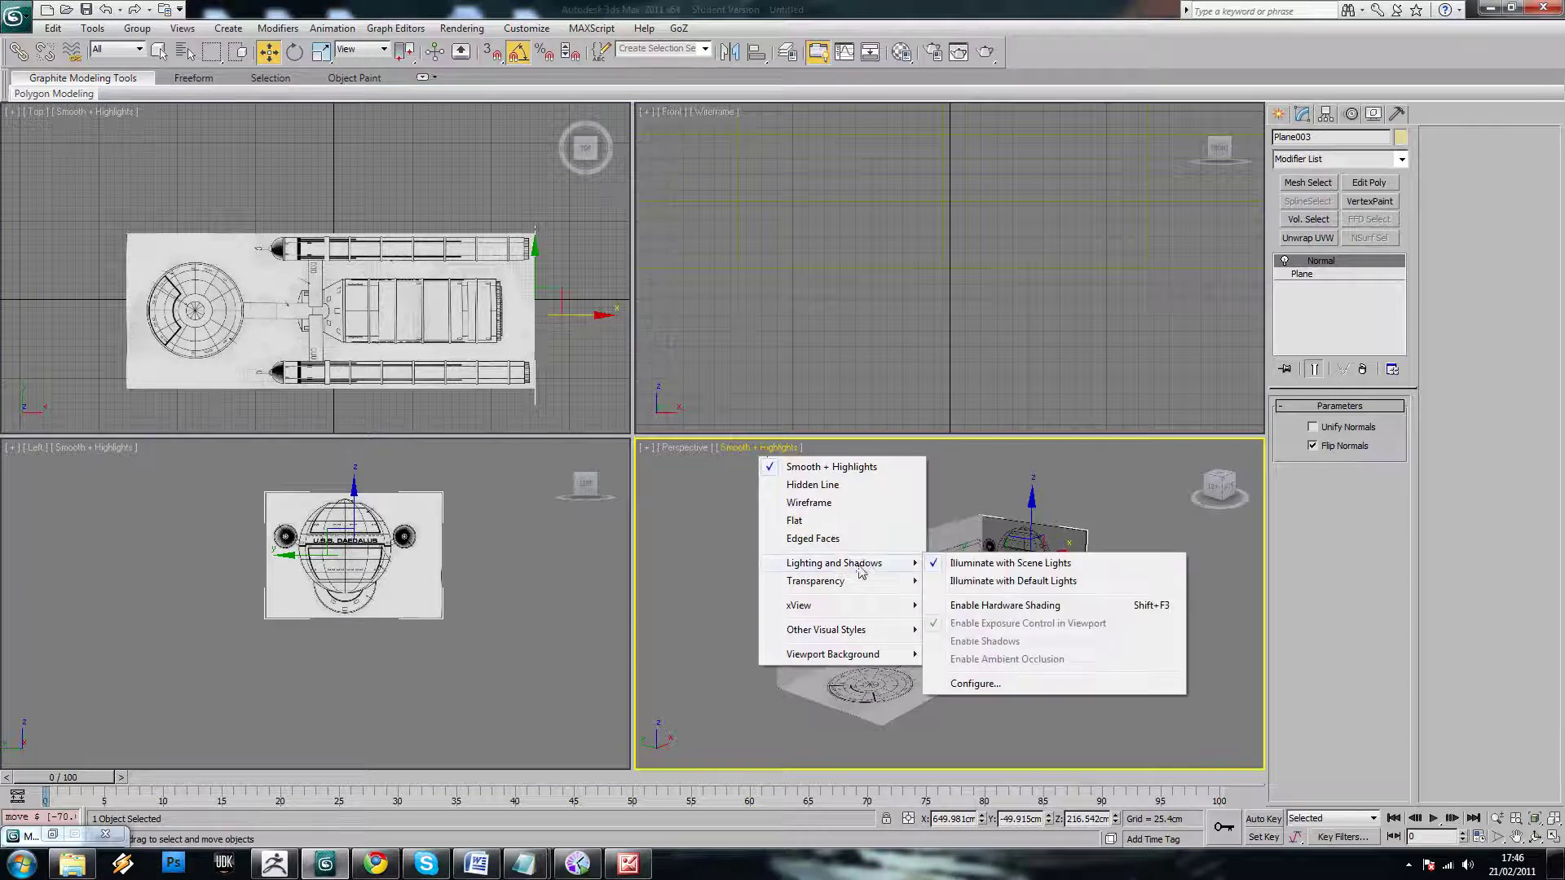
{"action": "left_click", "coordinate": [1007, 608]}
{"action": "middle_click_drag", "start_coordinate": [1027, 617], "coordinate": [1049, 507], "text": "alt"}
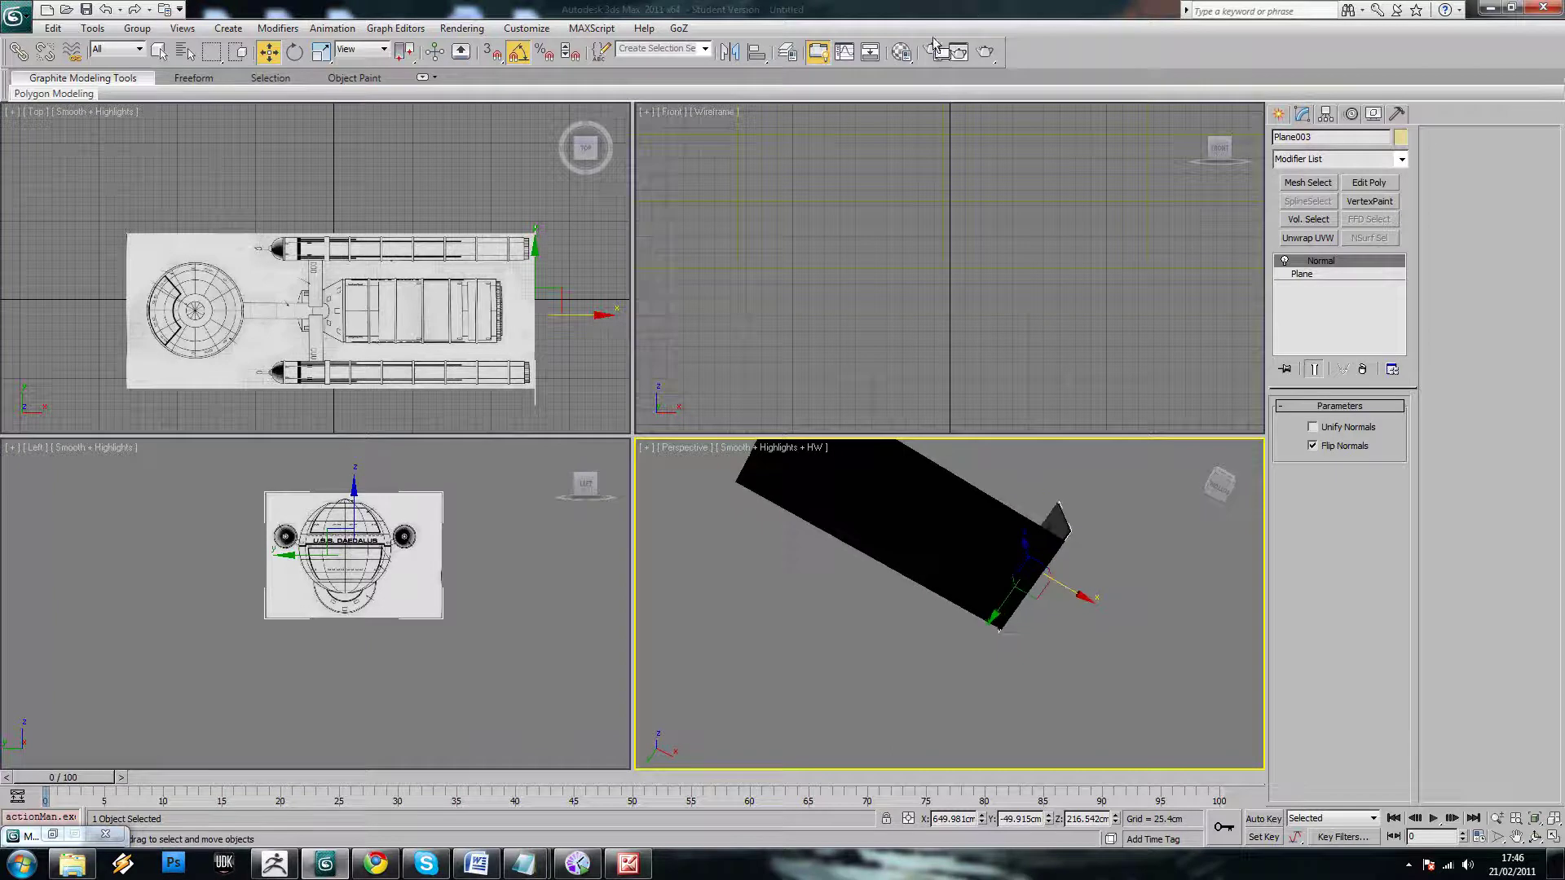
Make the Front, Side and Top blueprint materials 2-Sided in the Material Editor
{"action": "left_click", "coordinate": [902, 51]}
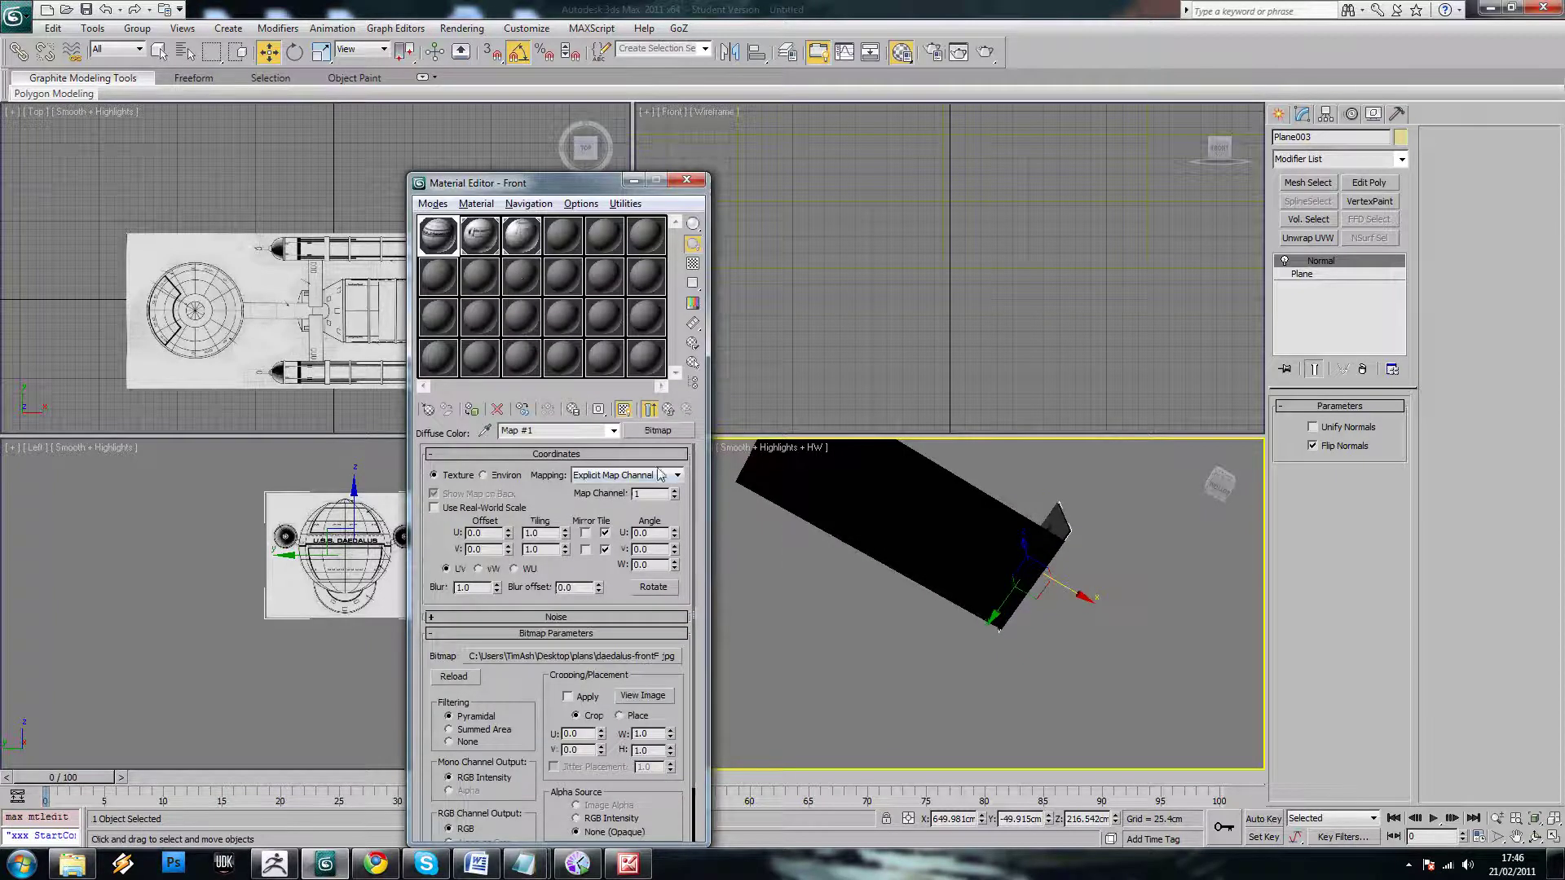
{"action": "left_click", "coordinate": [670, 409]}
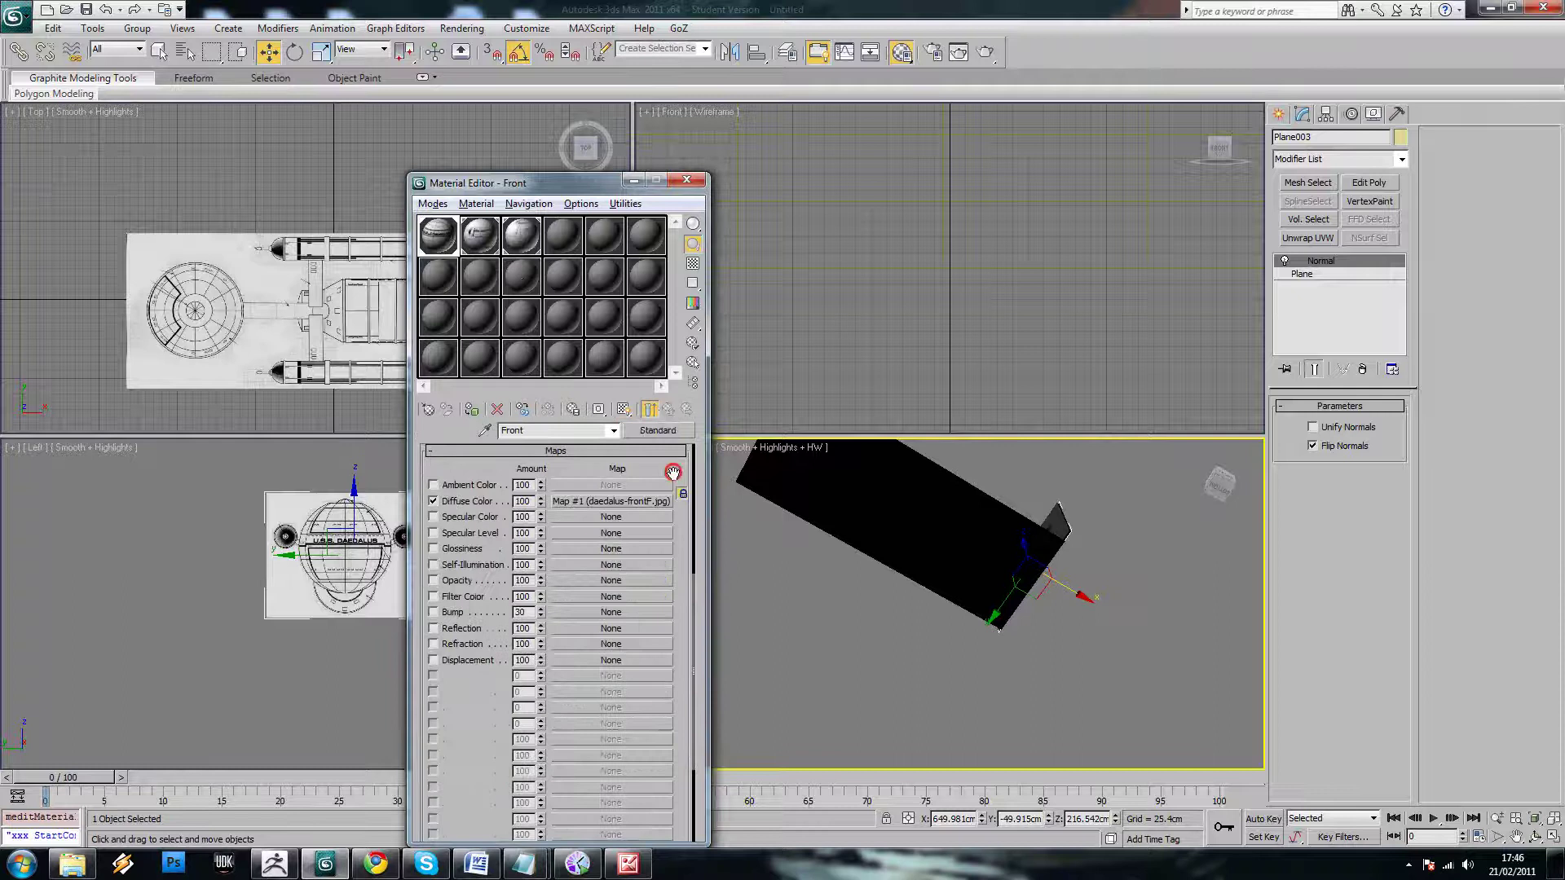
{"action": "left_click_drag", "start_coordinate": [674, 472], "coordinate": [683, 783]}
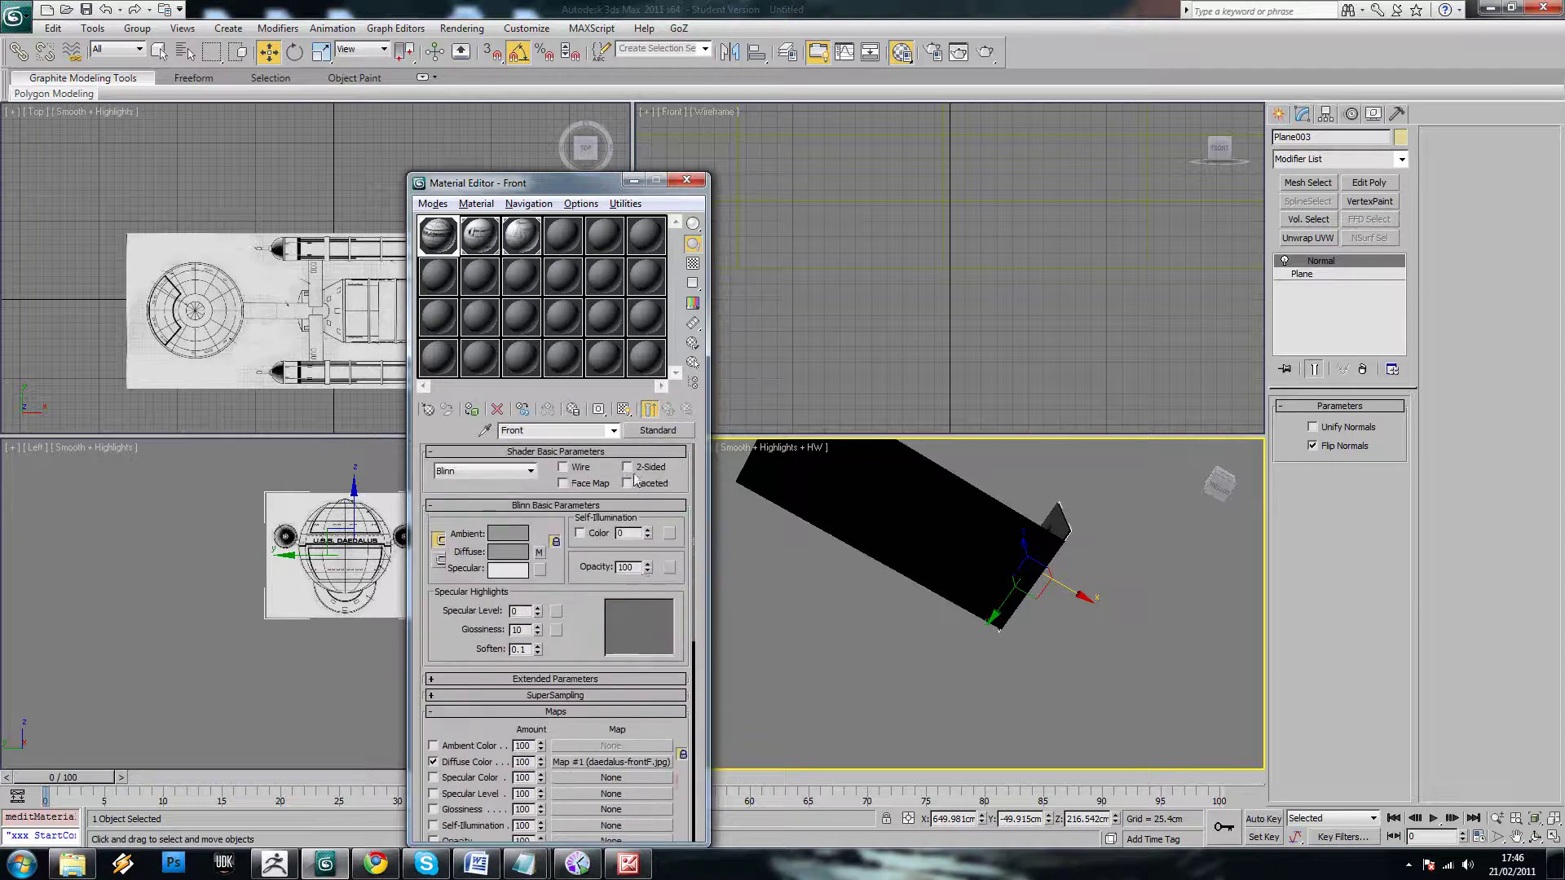
{"action": "left_click", "coordinate": [487, 242]}
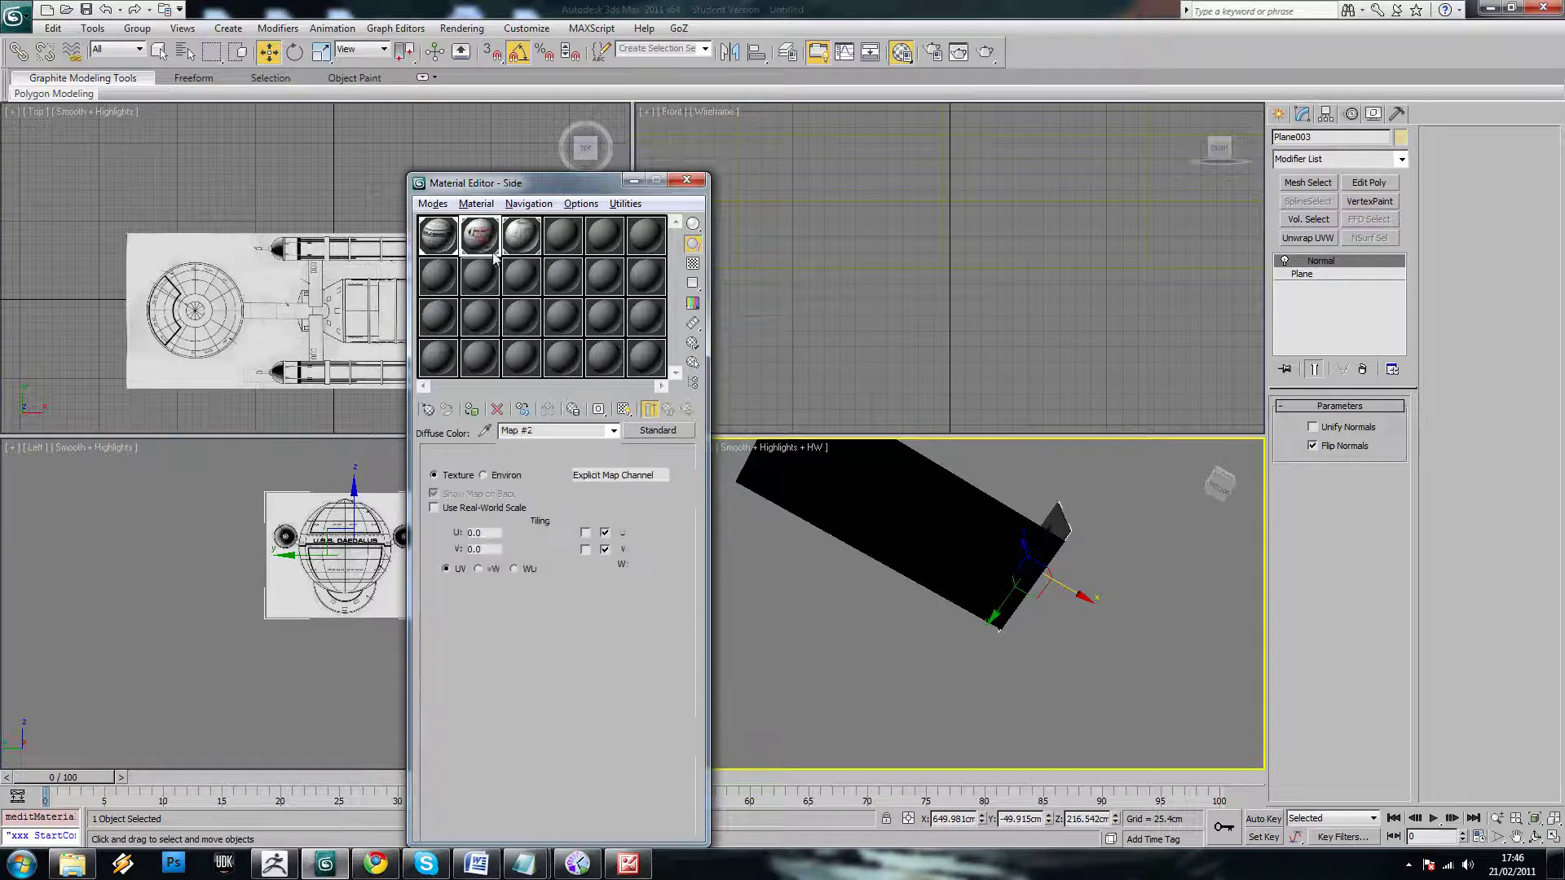
{"action": "left_click", "coordinate": [666, 410]}
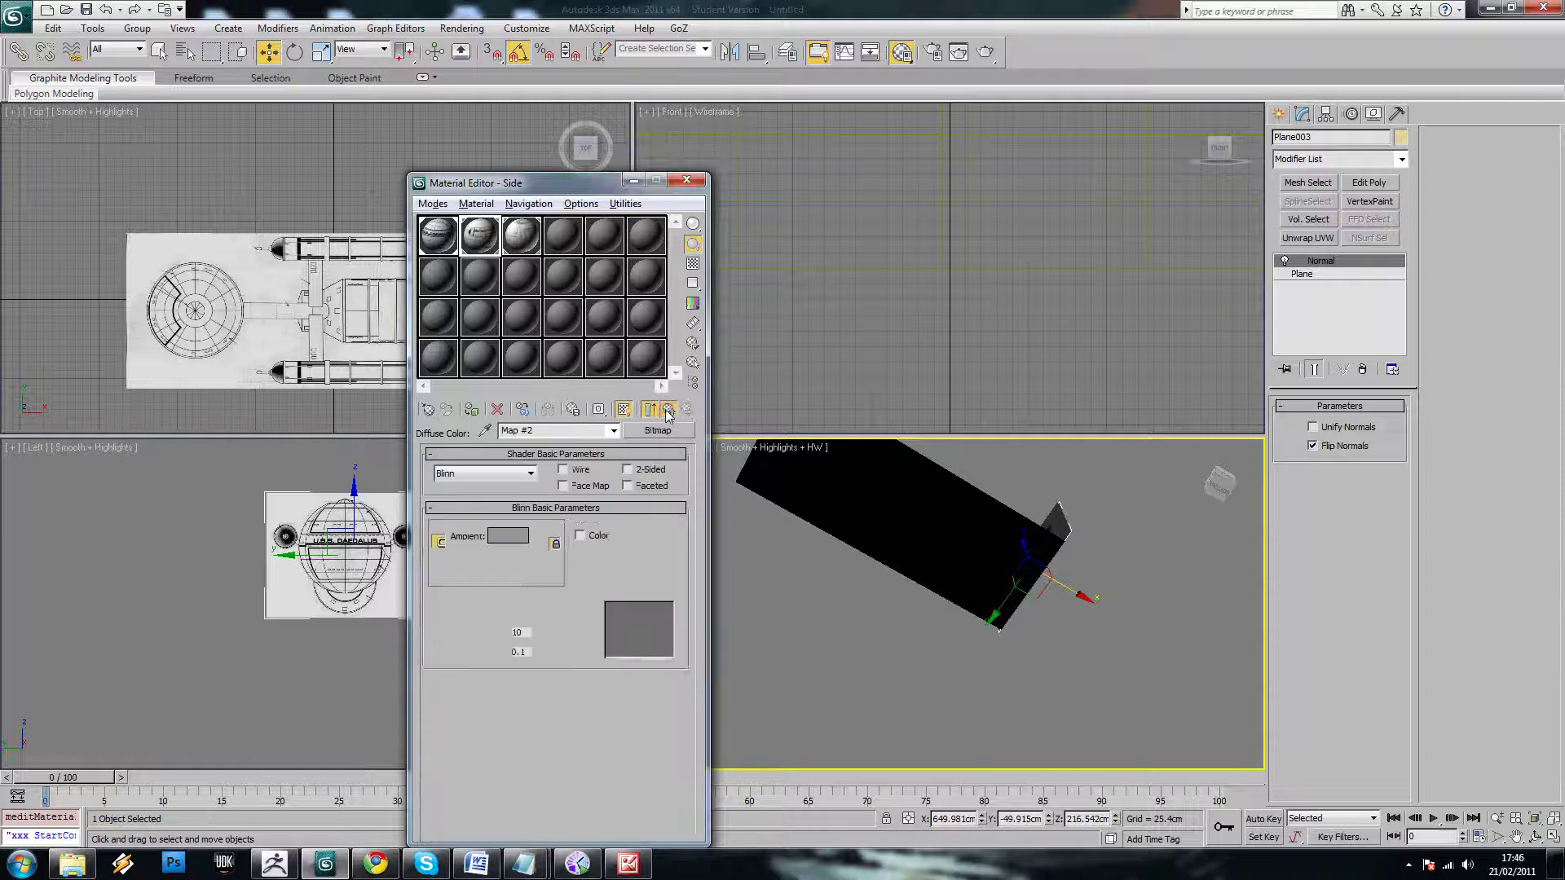
{"action": "left_click", "coordinate": [521, 235]}
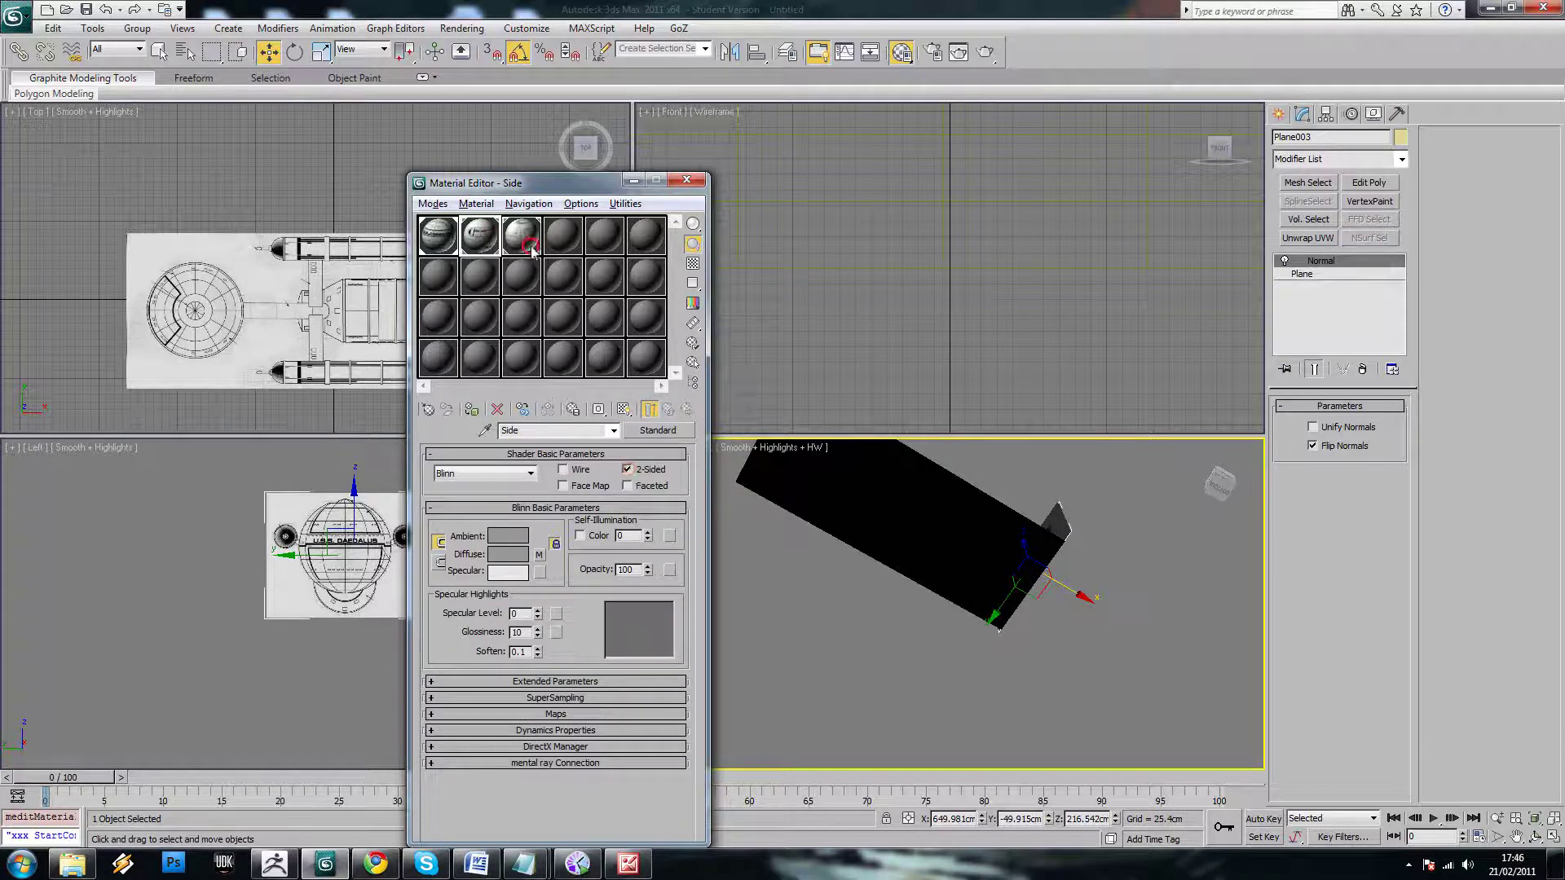
{"action": "left_click", "coordinate": [667, 410]}
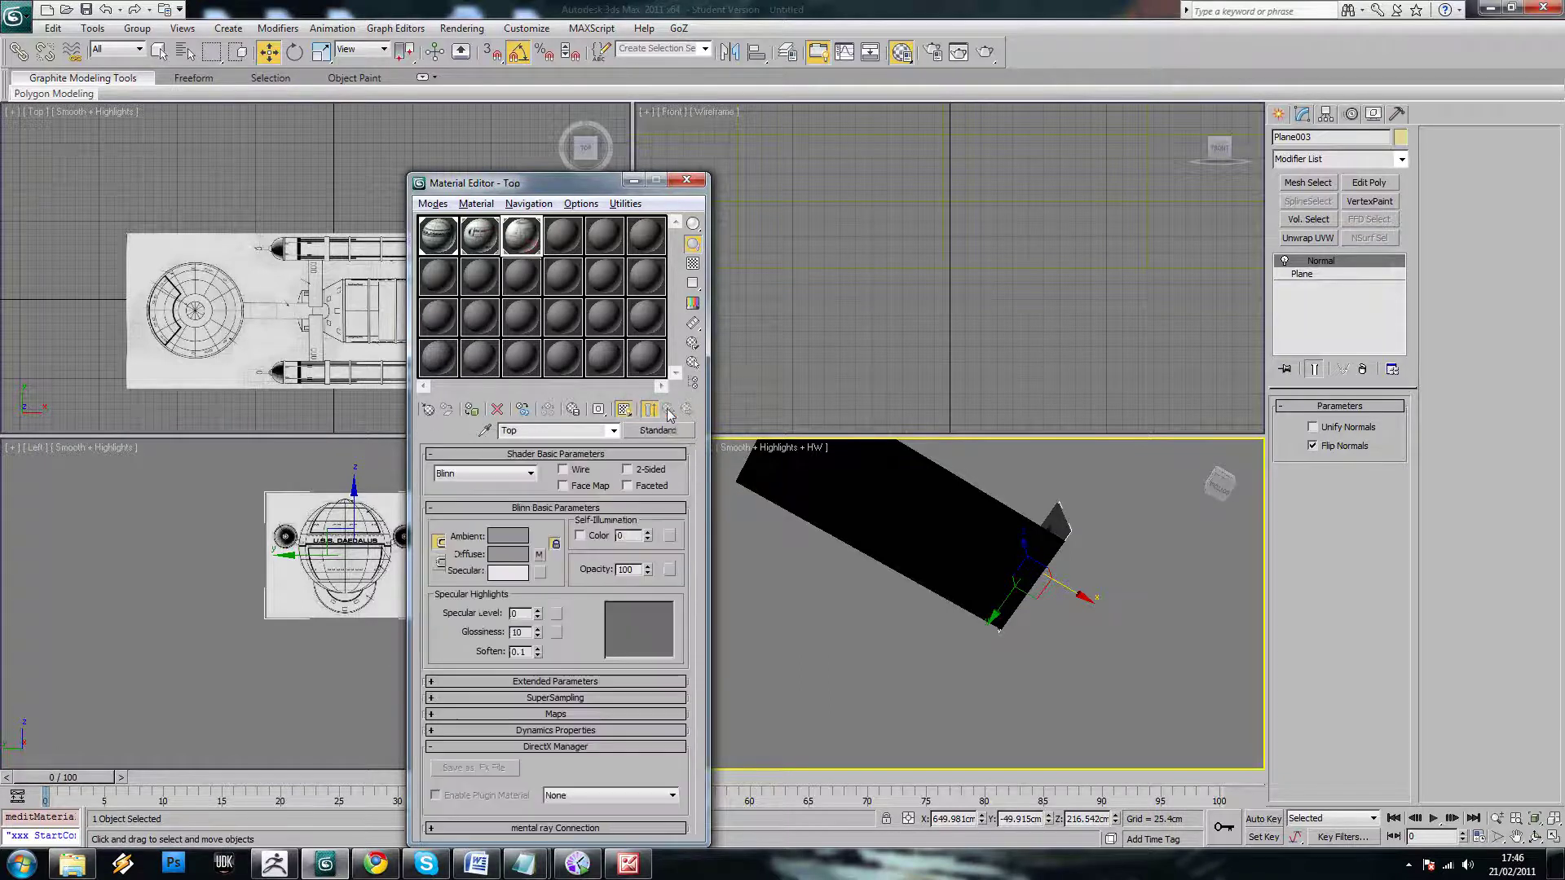
{"action": "left_click", "coordinate": [627, 469]}
Delete the flipped copy of the front plane and close the Material Editor
{"action": "middle_click_drag", "start_coordinate": [984, 548], "coordinate": [1075, 608], "text": "alt"}
{"action": "key", "text": "Delete"}
{"action": "middle_click_drag", "start_coordinate": [930, 583], "coordinate": [976, 582]}
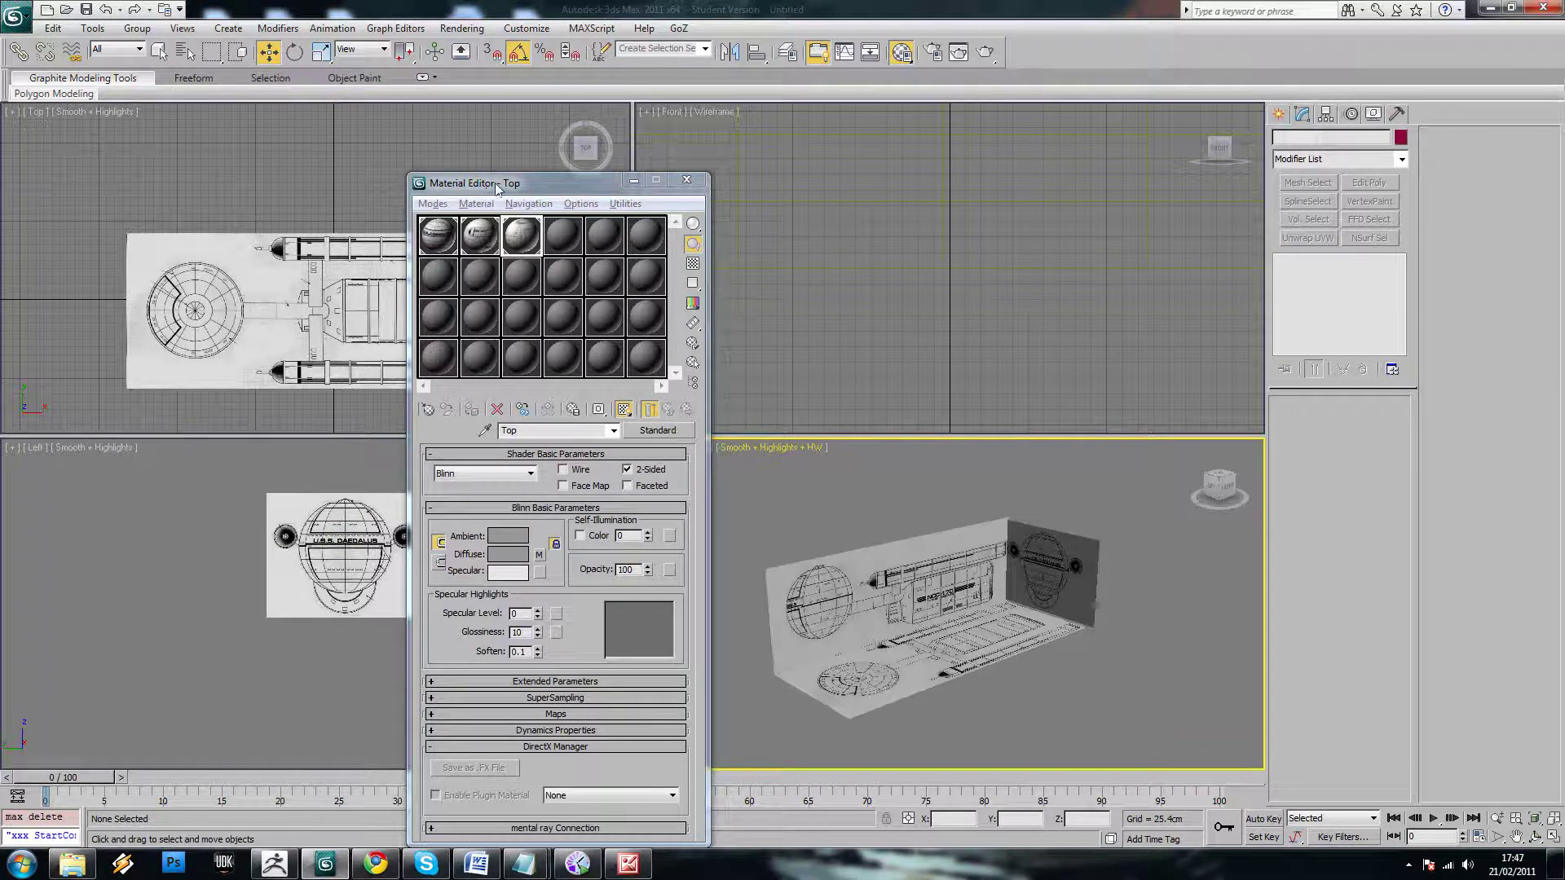
{"action": "left_click_drag", "start_coordinate": [497, 187], "coordinate": [556, 331]}
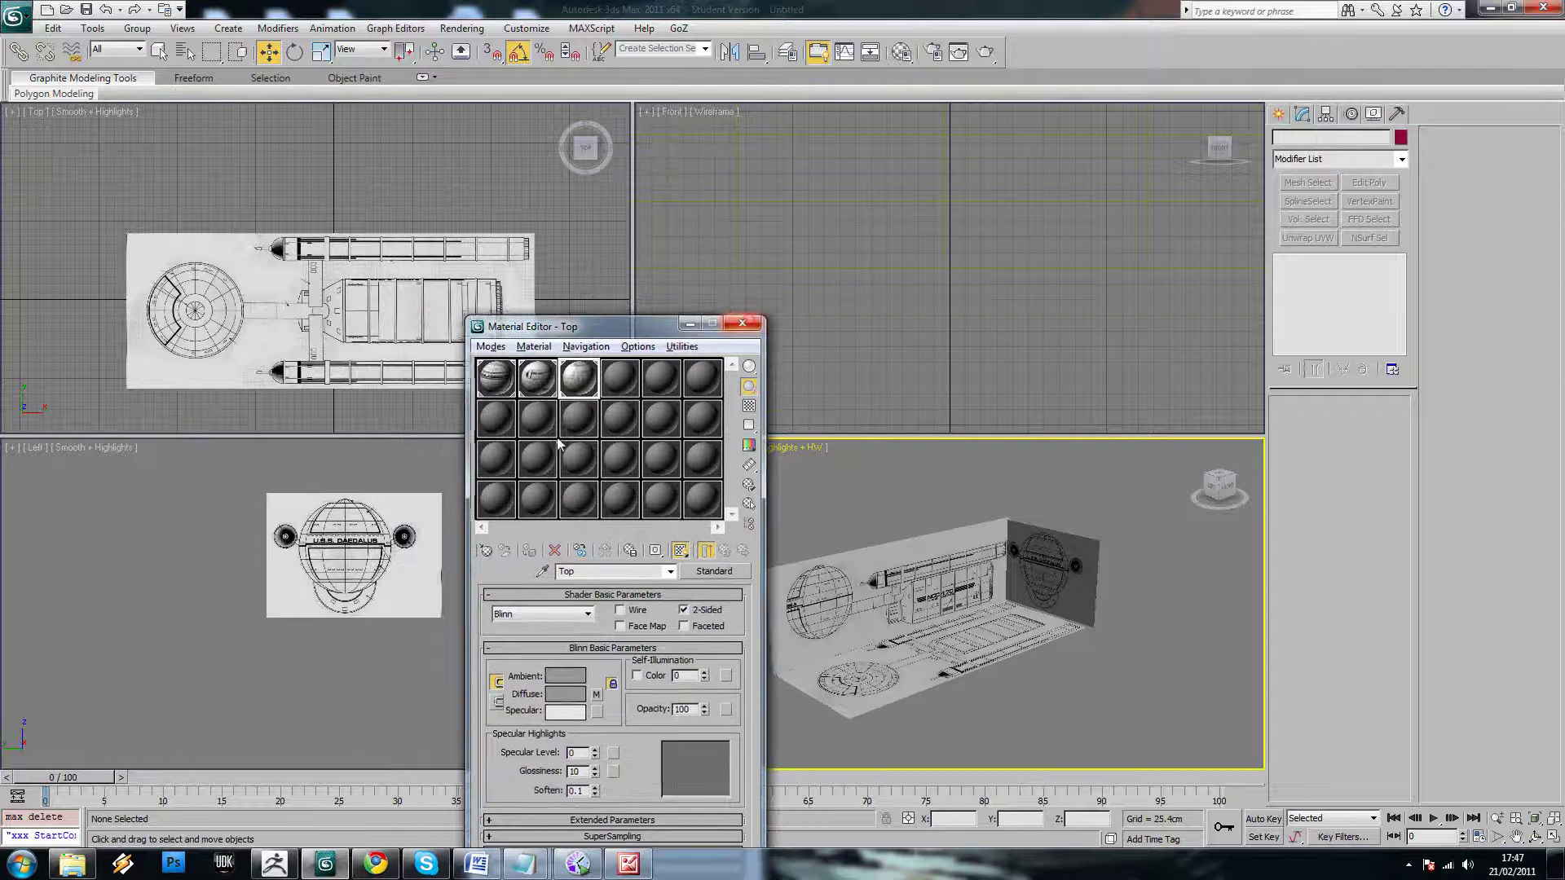
{"action": "key", "text": "m"}
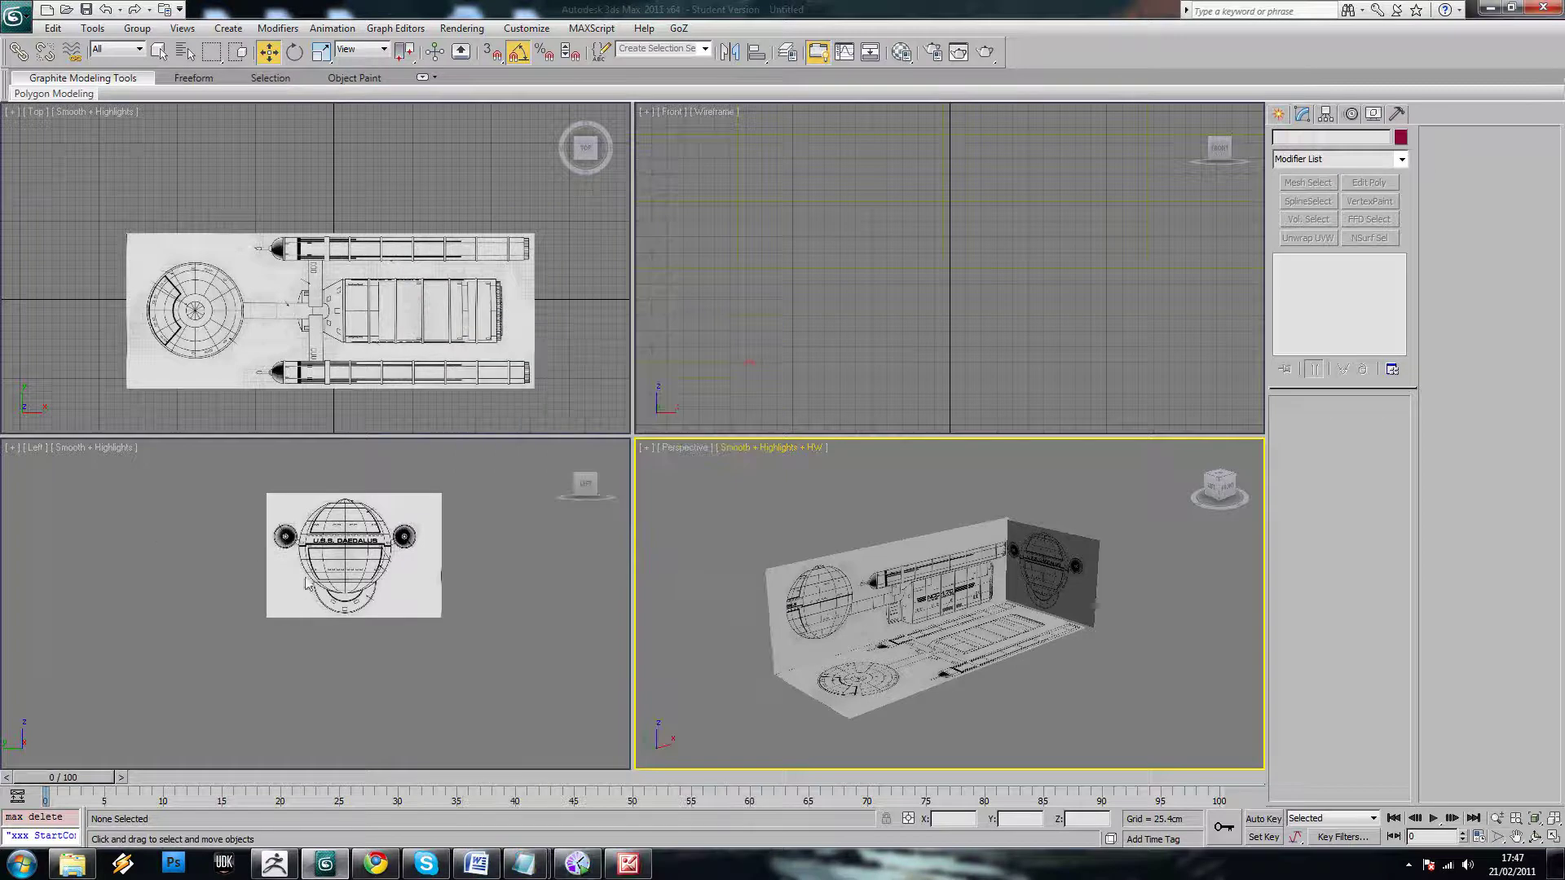
Enable hardware shading in the Left viewport
{"action": "left_click", "coordinate": [106, 459]}
{"action": "left_click", "coordinate": [107, 449]}
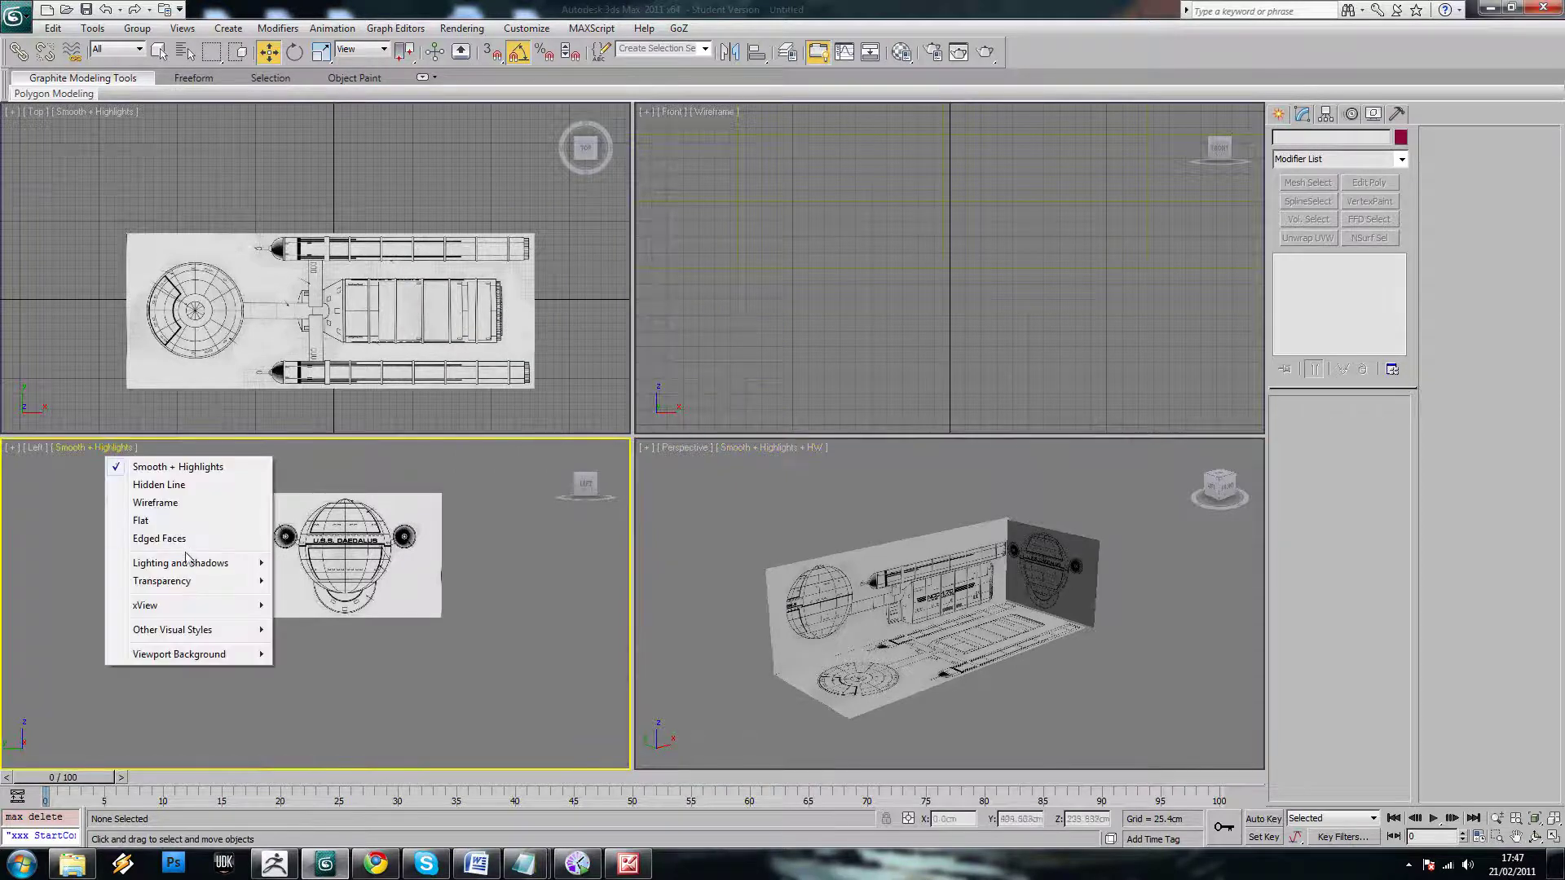
{"action": "mouse_move", "coordinate": [187, 562]}
{"action": "left_click", "coordinate": [346, 606]}
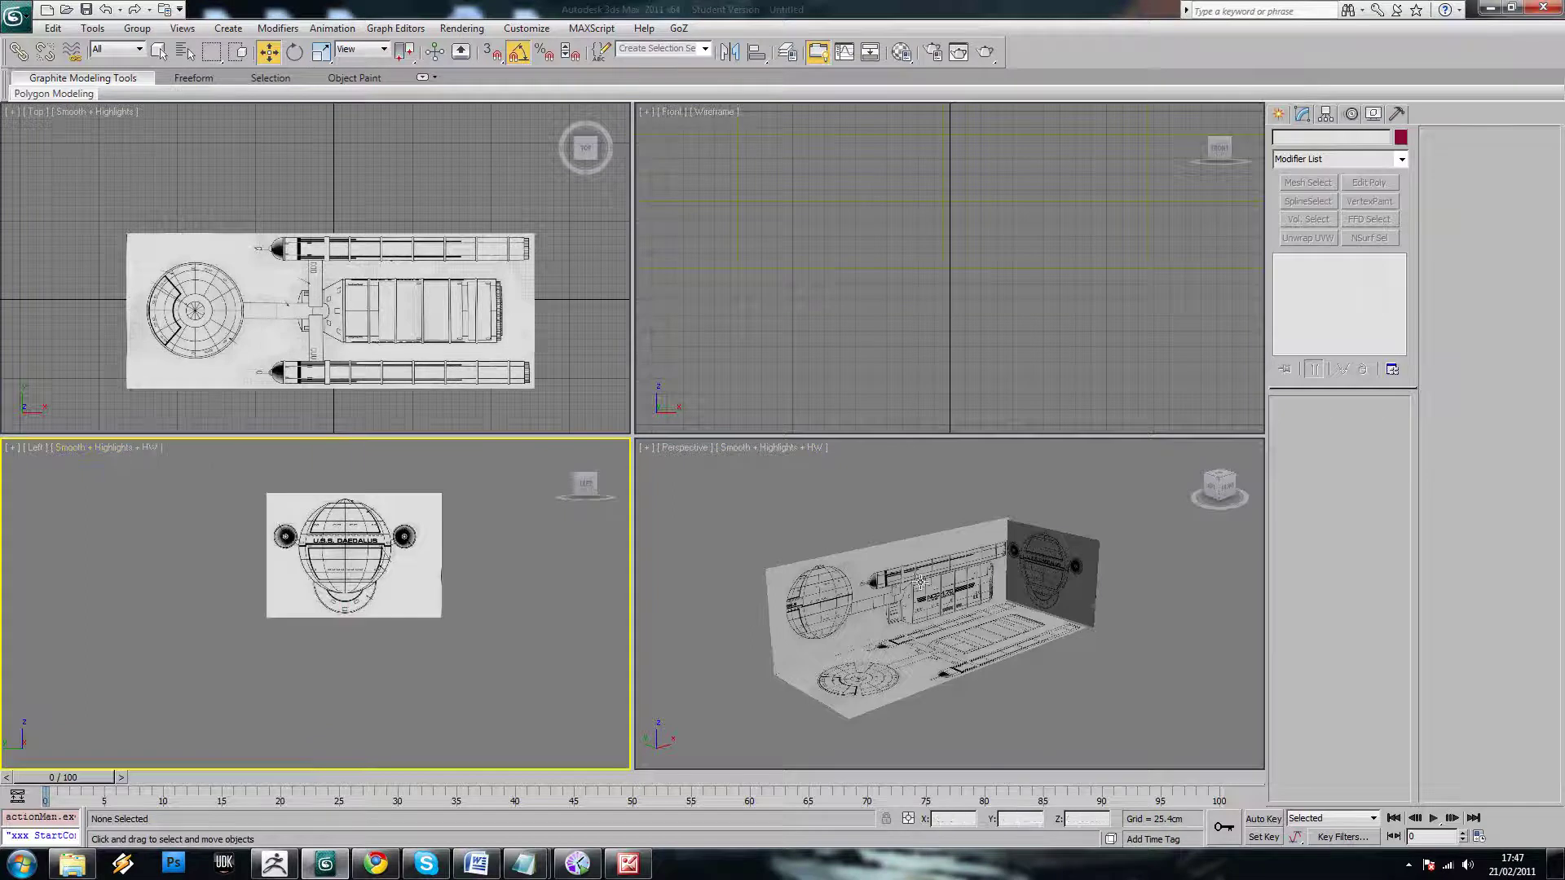
{"action": "middle_click_drag", "start_coordinate": [921, 581], "coordinate": [979, 593], "text": "alt"}
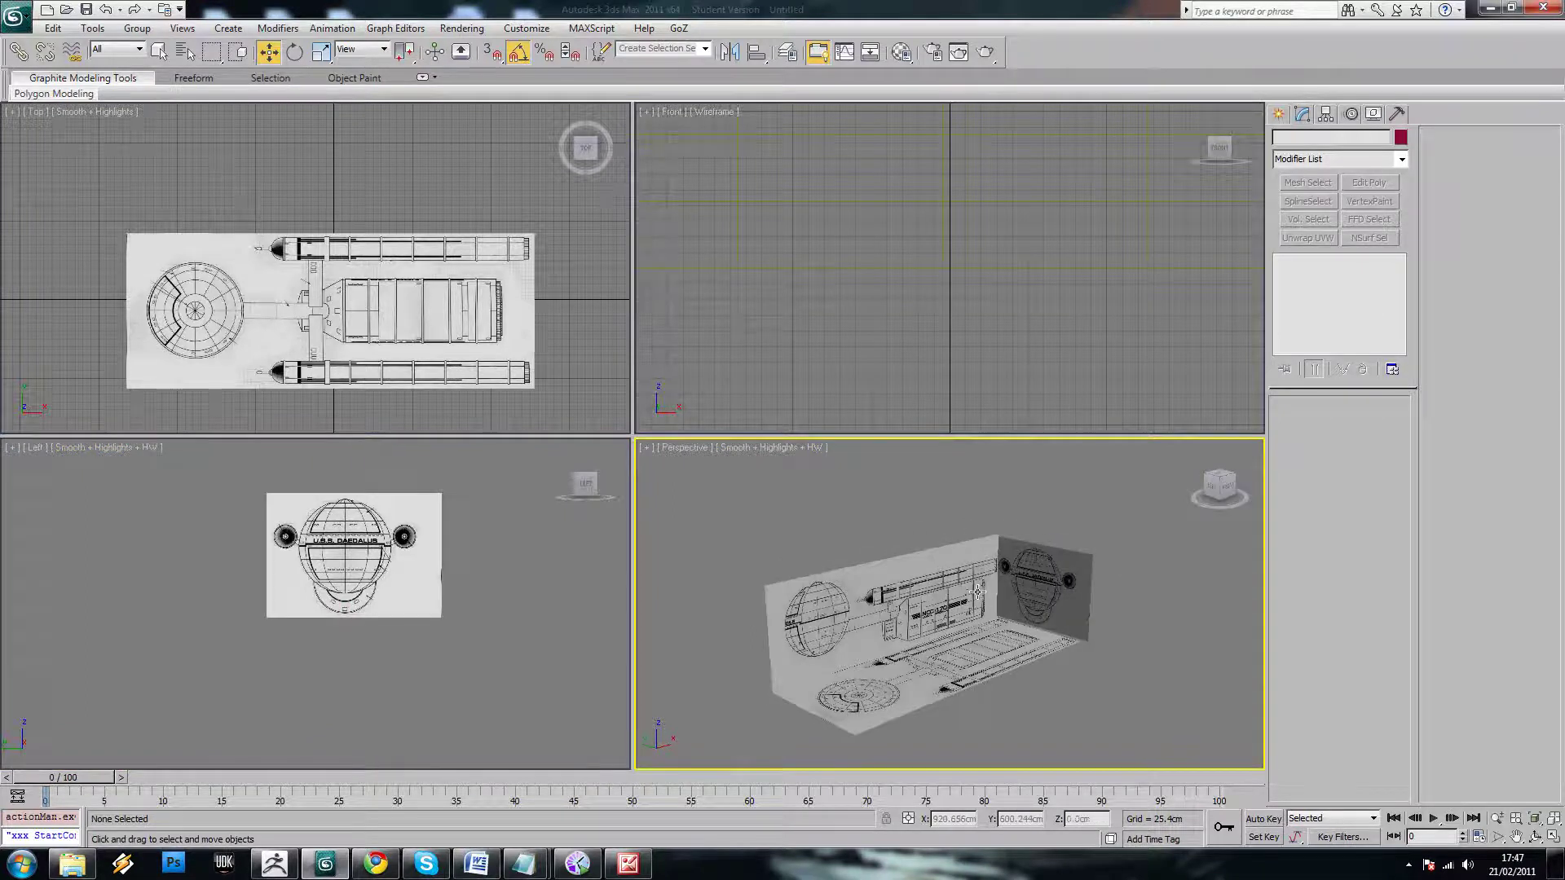
{"action": "left_click", "coordinate": [67, 54]}
{"action": "left_click", "coordinate": [15, 18]}
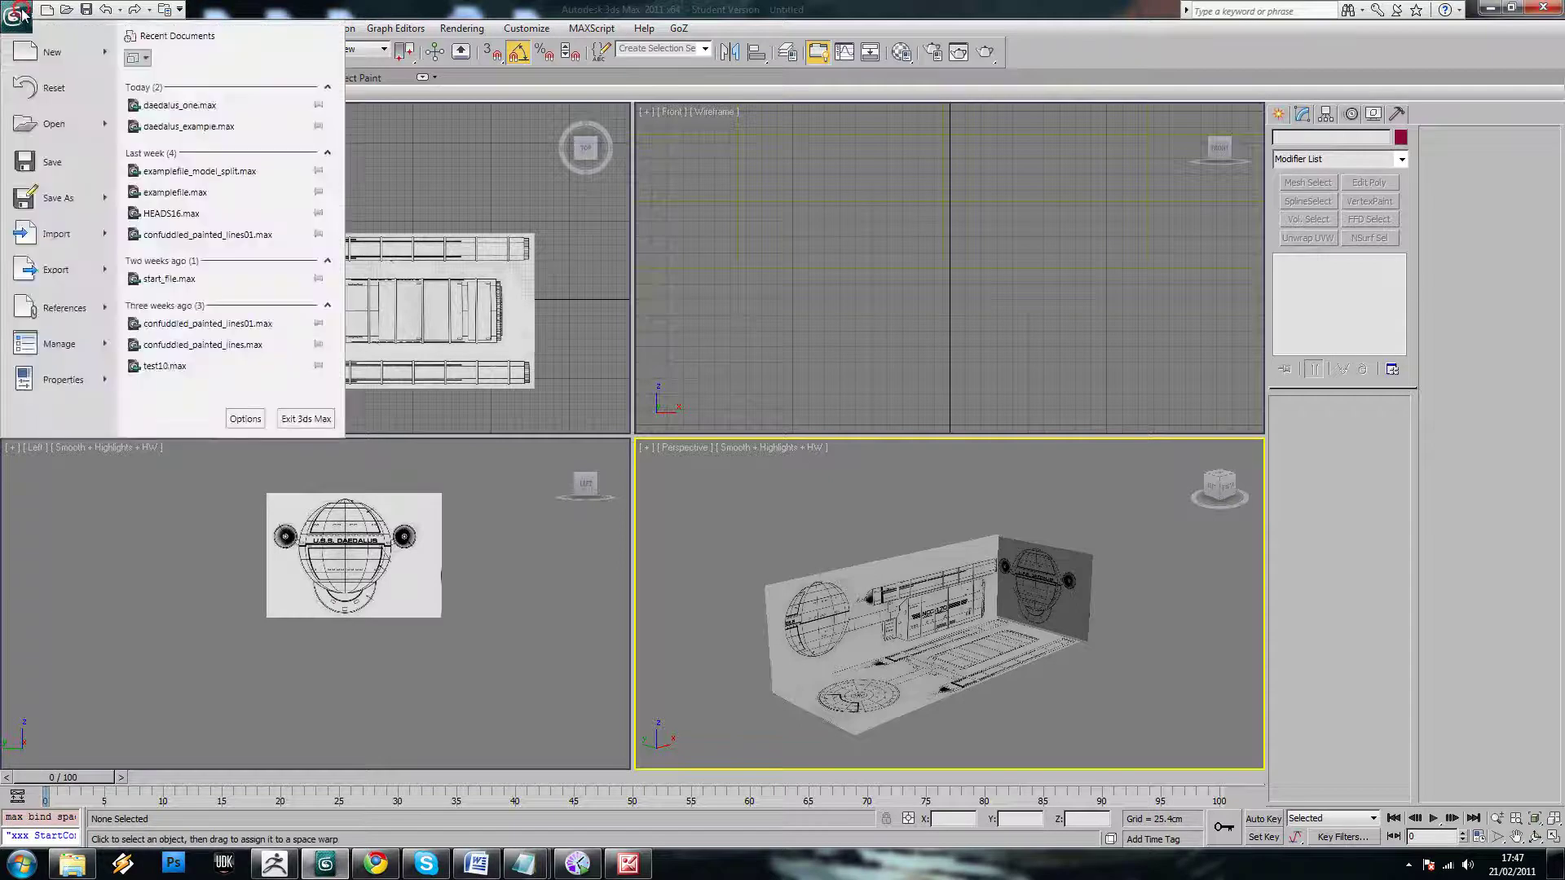
{"action": "left_click", "coordinate": [22, 13]}
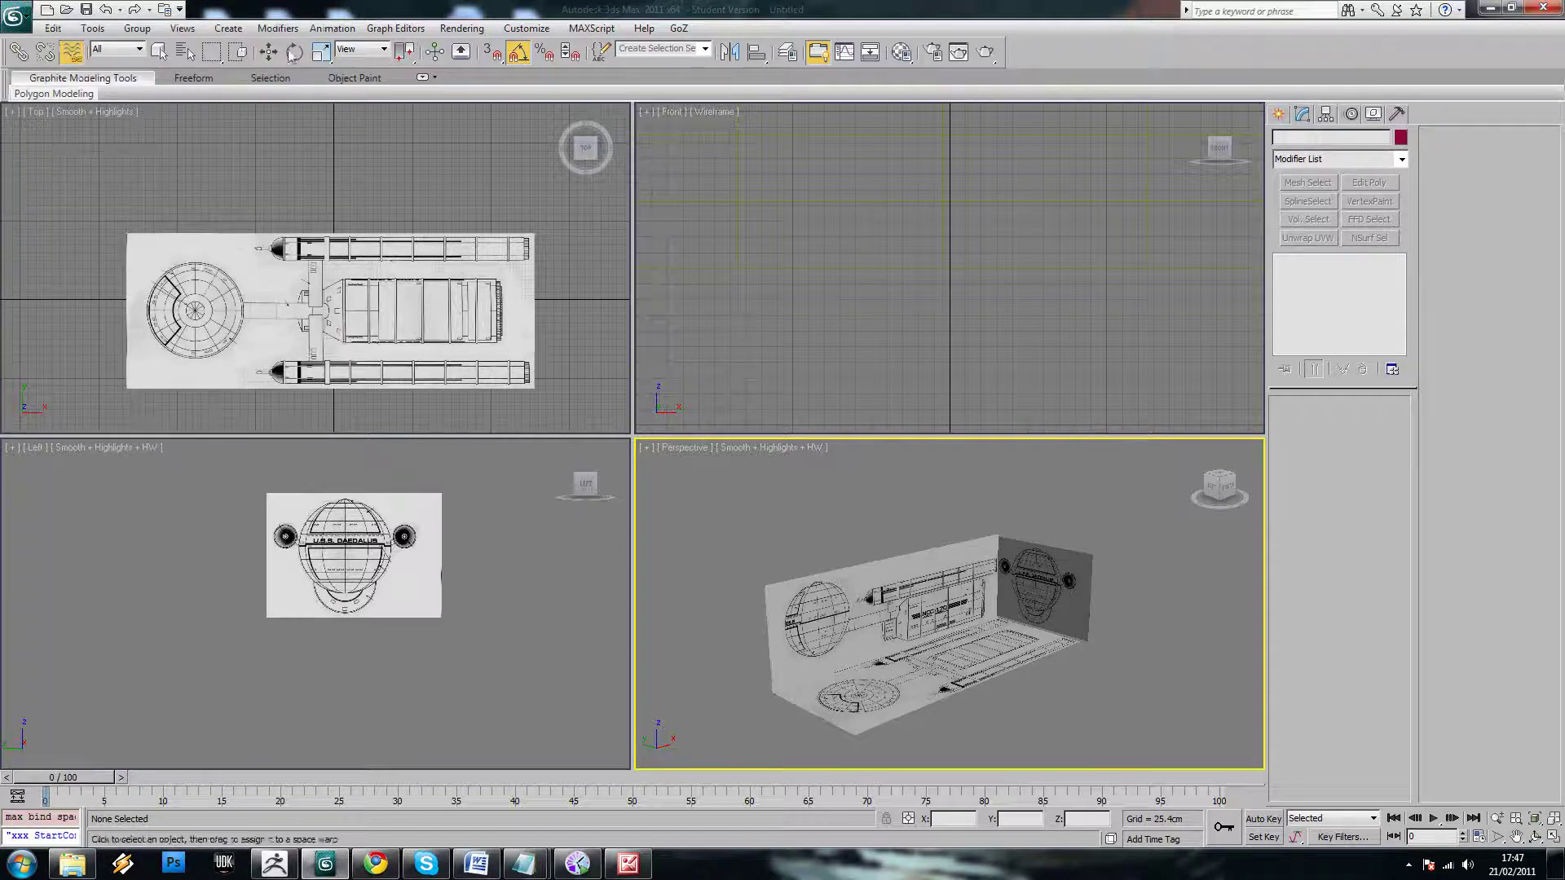
{"action": "left_click", "coordinate": [268, 51]}
Save the scene as spaceship.max in the C:\Brawl\scenes folder
{"action": "left_click", "coordinate": [15, 18]}
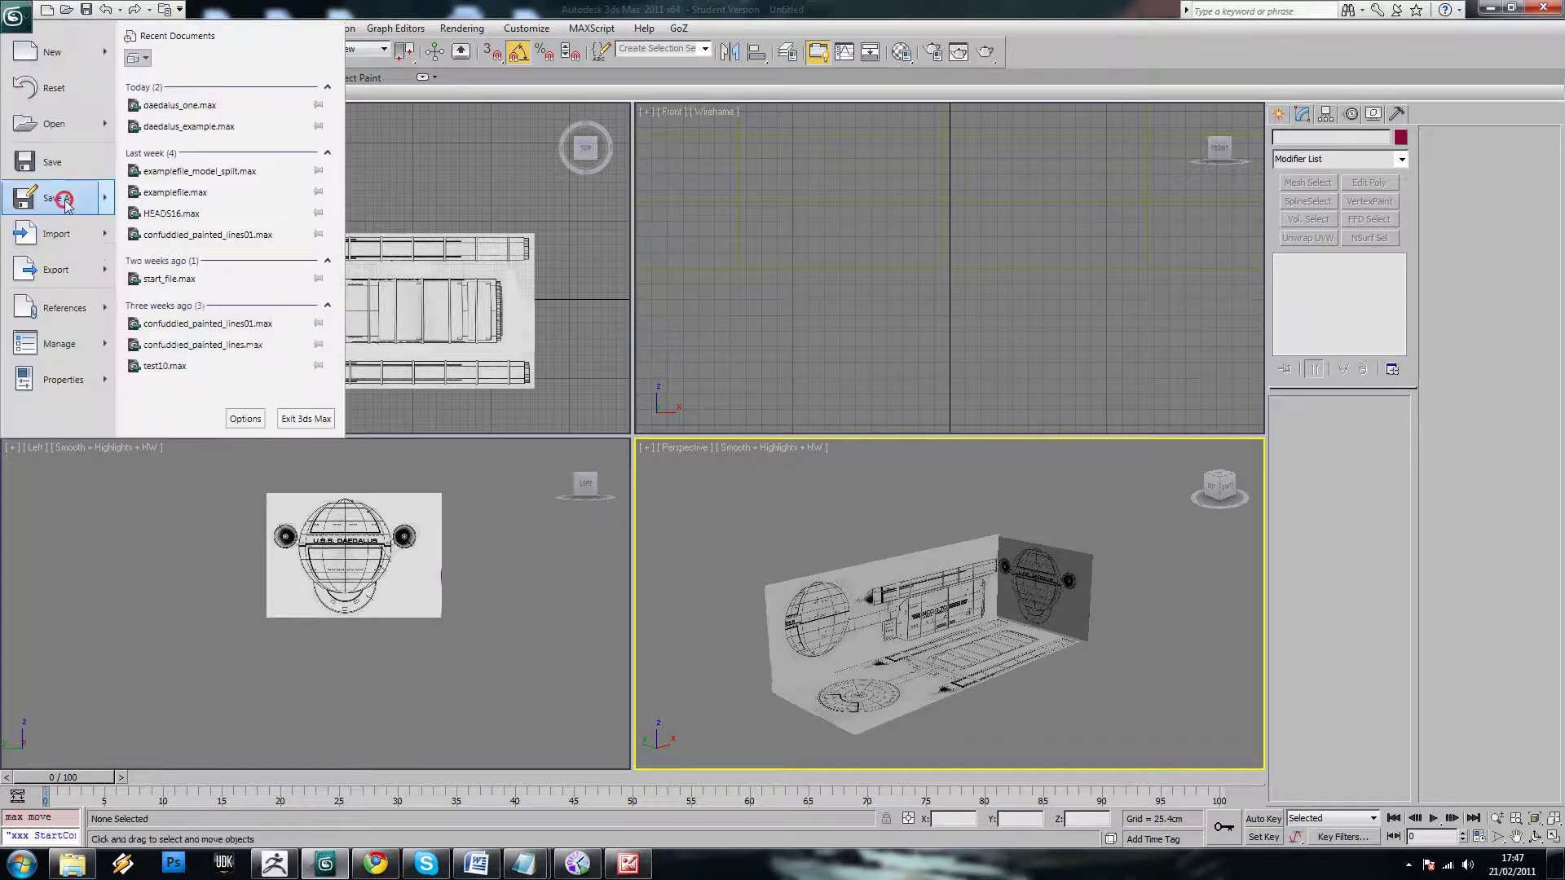
{"action": "left_click", "coordinate": [57, 198]}
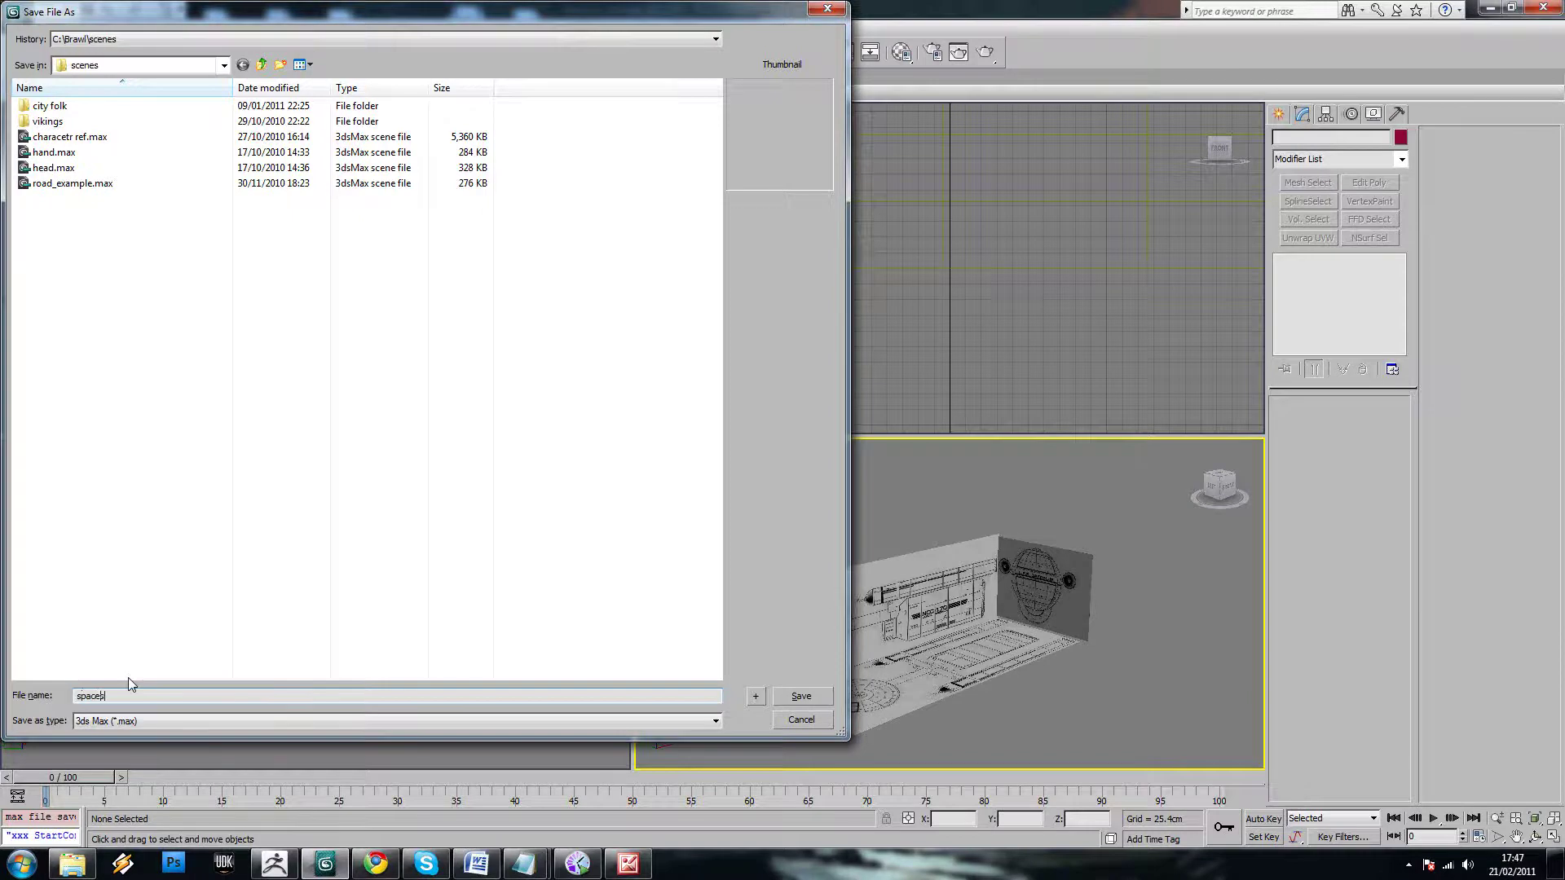
{"action": "key", "text": "Return"}
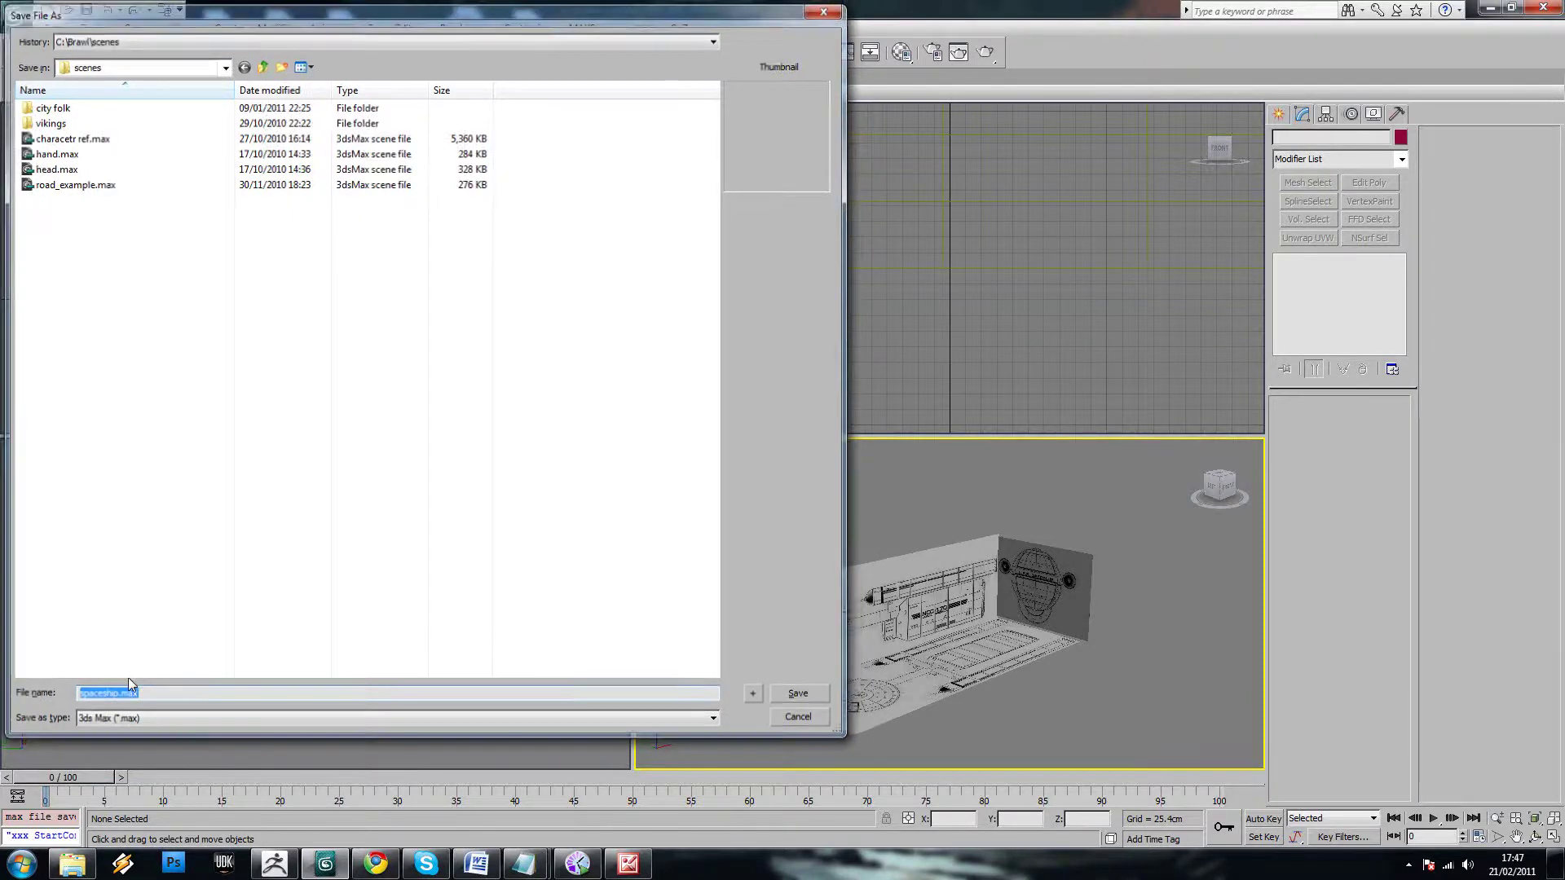